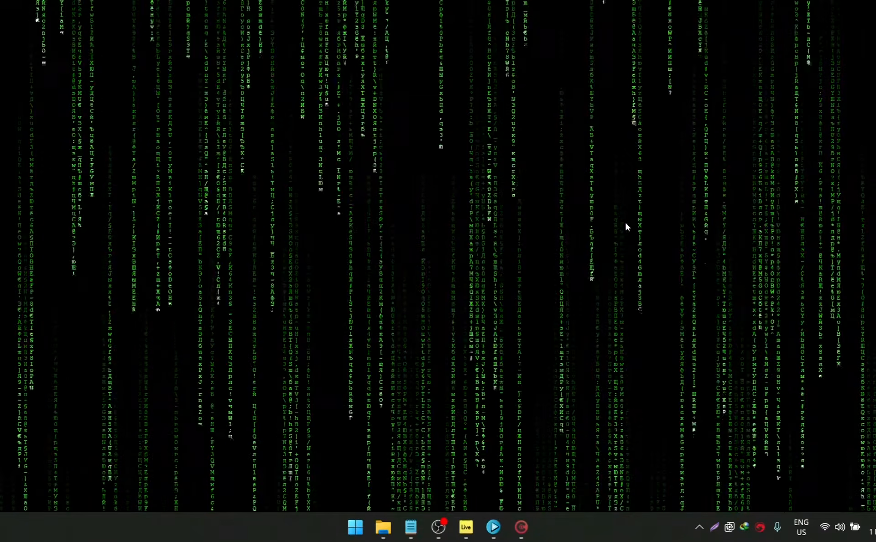
- Show the WHAT YOU NEED notes, and check in the sound editor's settings that the database is WWE 2K23
click(410, 527)
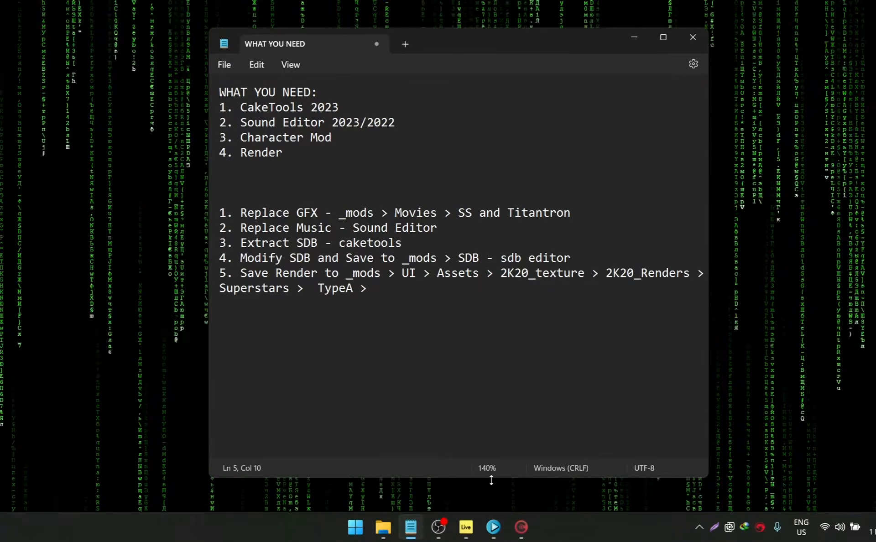
click(493, 527)
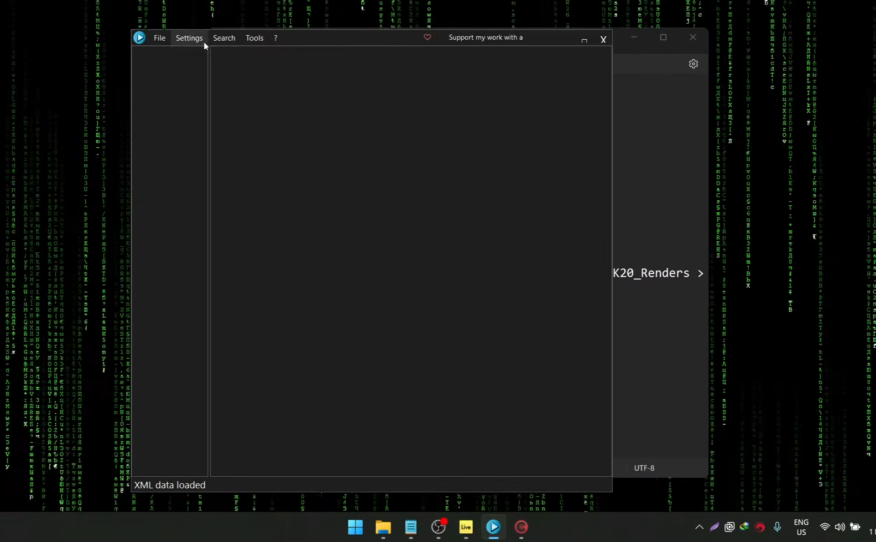
click(204, 41)
click(202, 51)
click(357, 223)
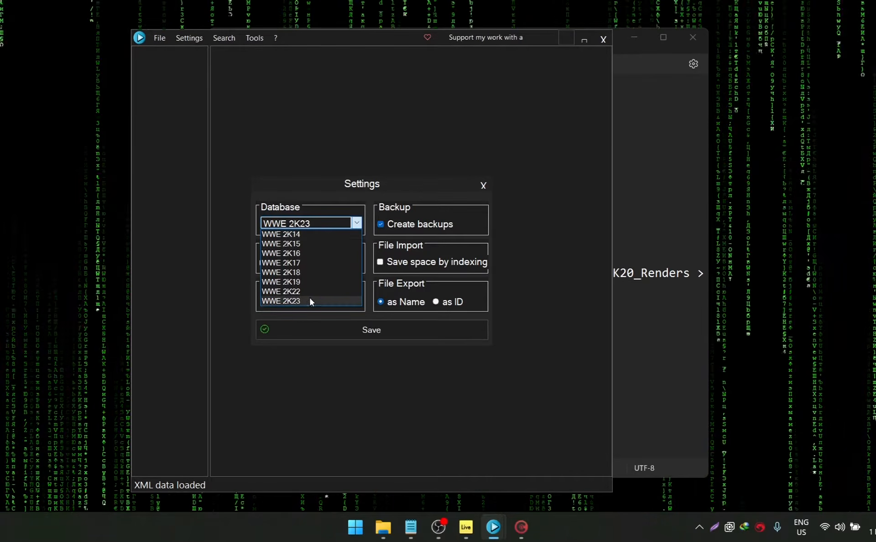
click(371, 192)
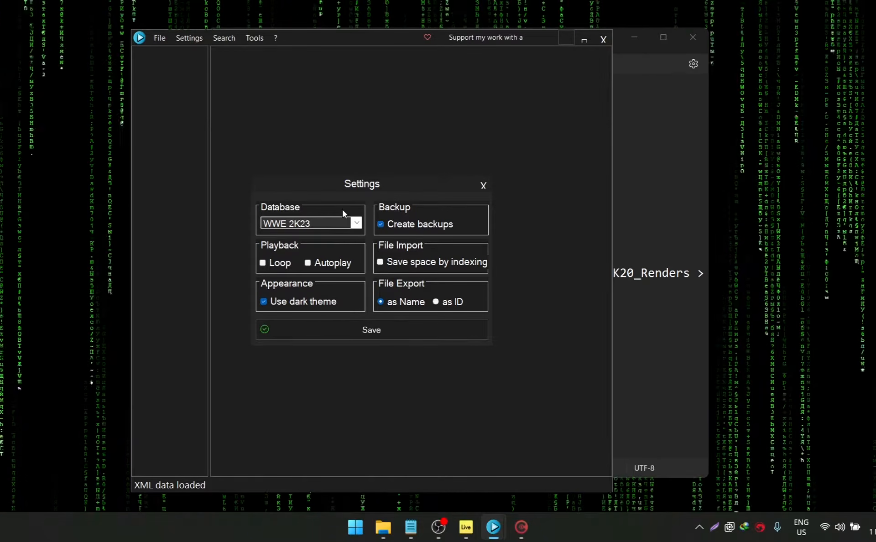
click(483, 186)
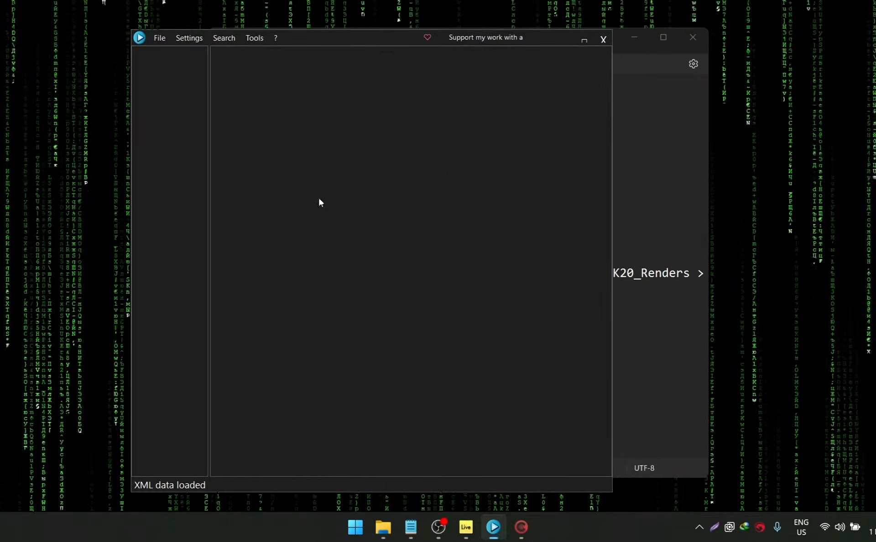
- Open the sound editor's Sound-Converter and examine its file drop area, template, export directory and volume boost options
click(254, 41)
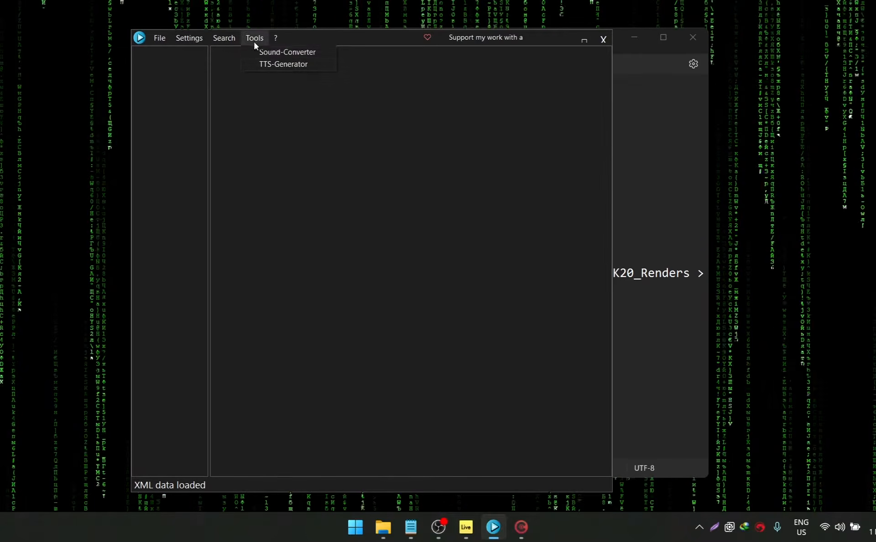
click(285, 52)
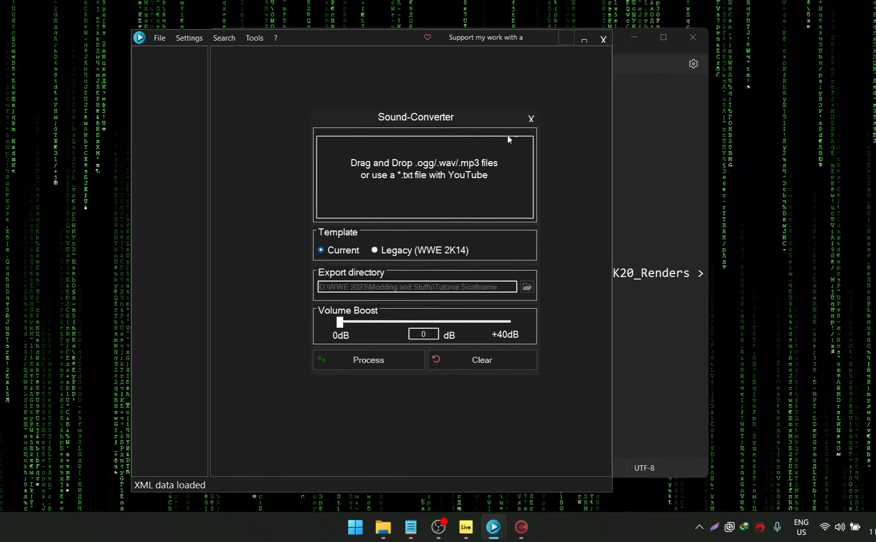
drag(475, 119, 553, 116)
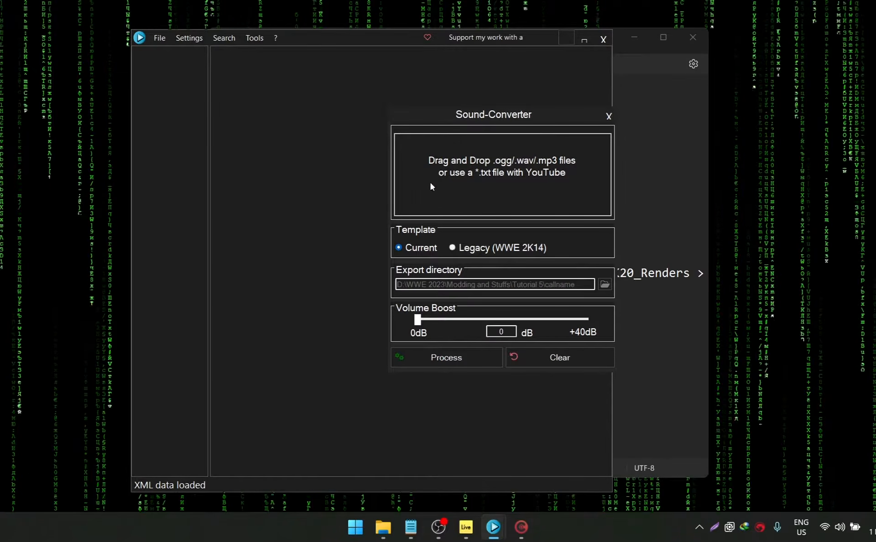
drag(422, 122, 333, 107)
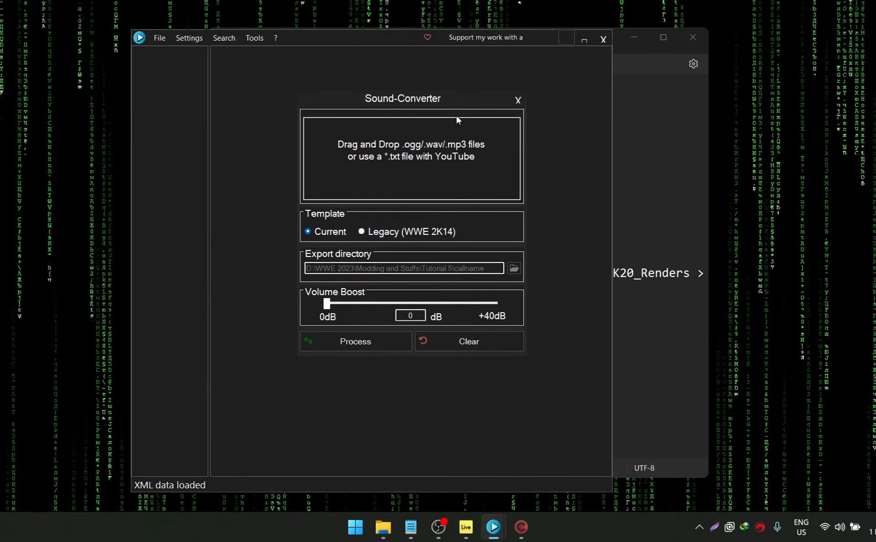
- Return to the WHAT YOU NEED notes and place the Tutorial 5 folder window beside them
key(alt+Tab)
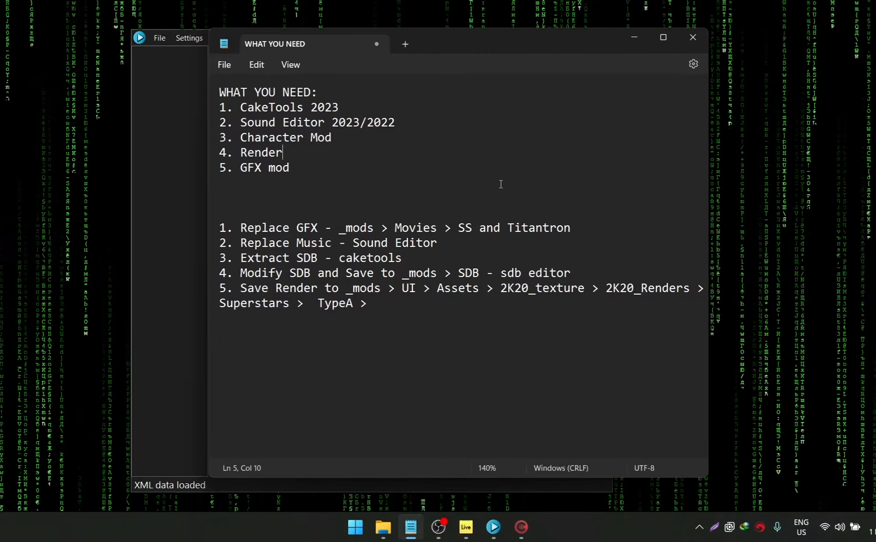
mouse_move(384, 527)
click(402, 456)
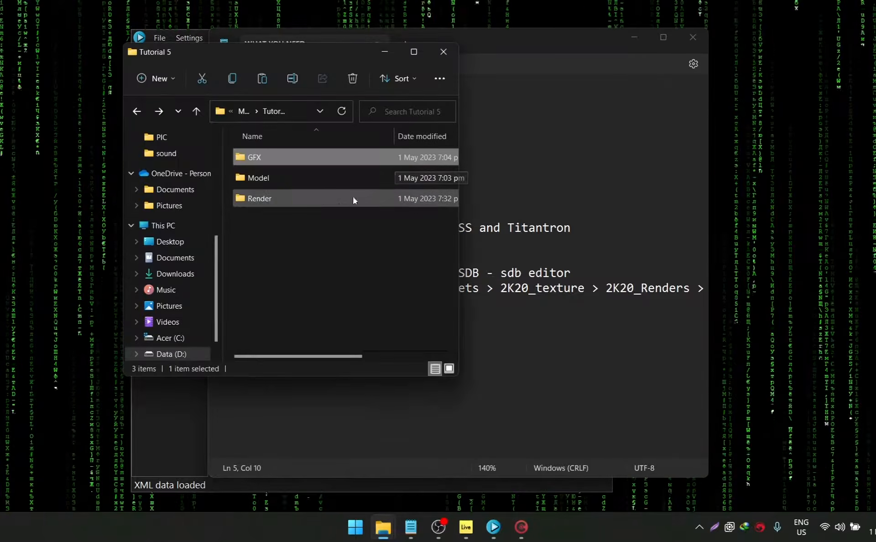
double_click(353, 199)
click(136, 111)
drag(298, 61, 492, 49)
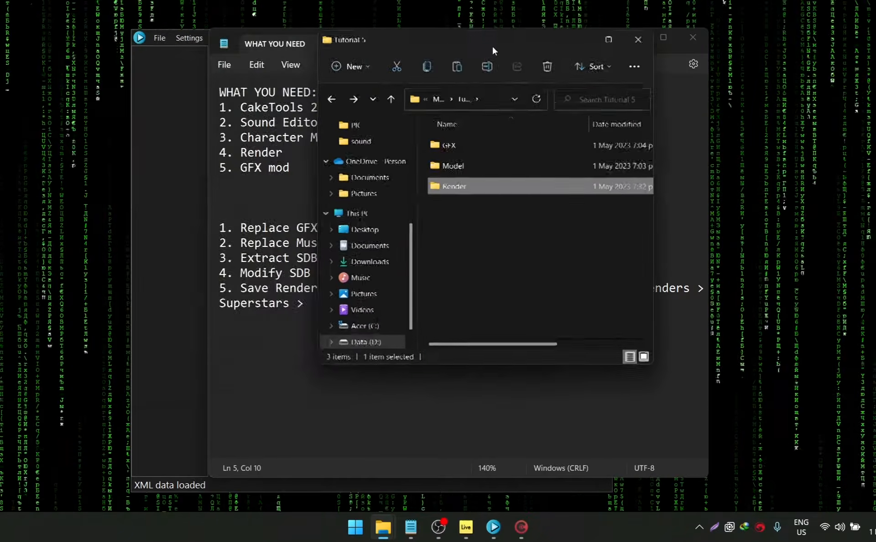
mouse_move(383, 527)
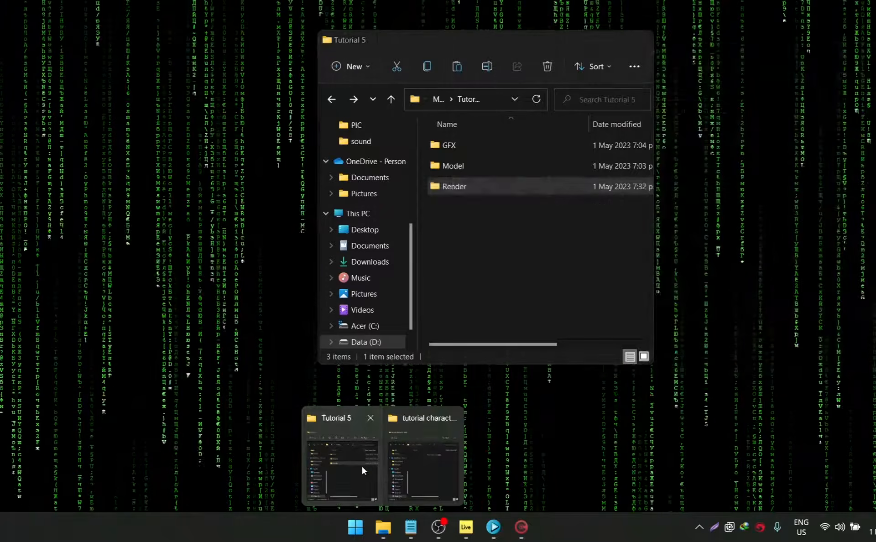
click(362, 466)
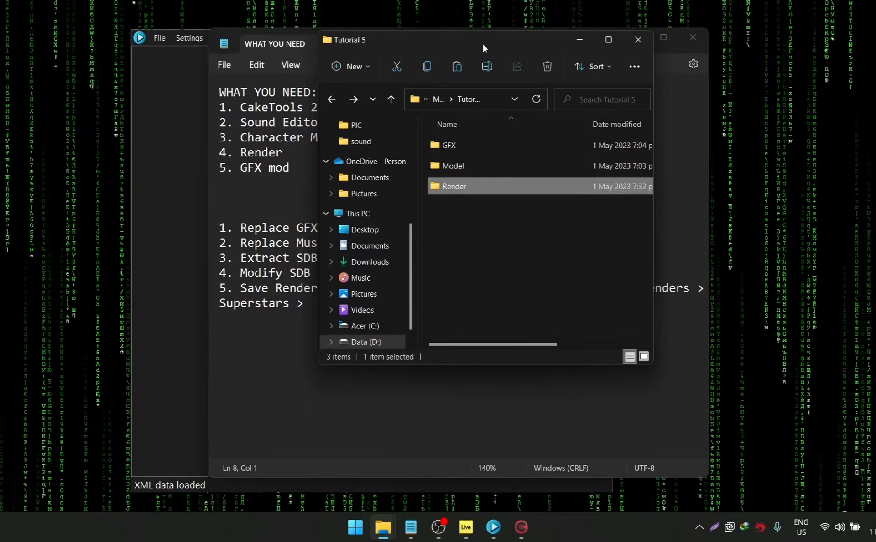
drag(482, 44, 558, 27)
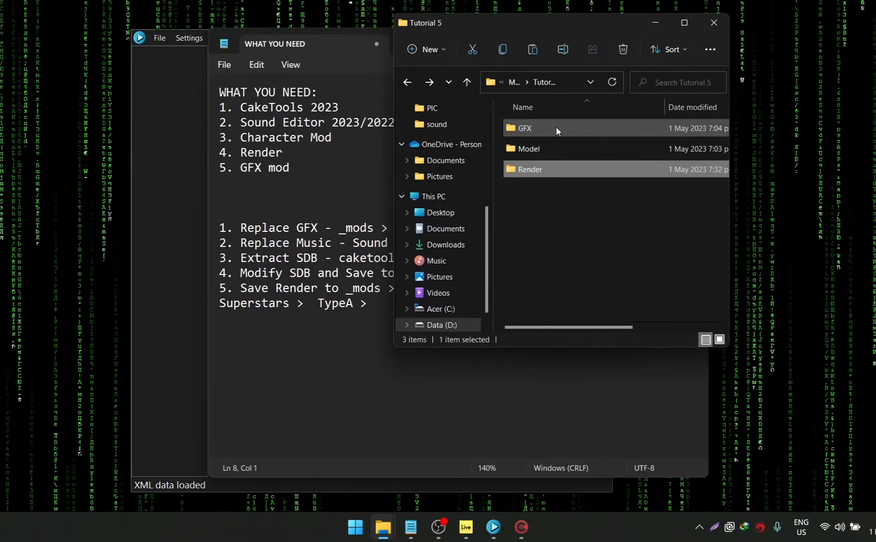
- Look through the GFX, Model and Render subfolders of Tutorial 5, then minimize the folder window
double_click(556, 128)
click(407, 82)
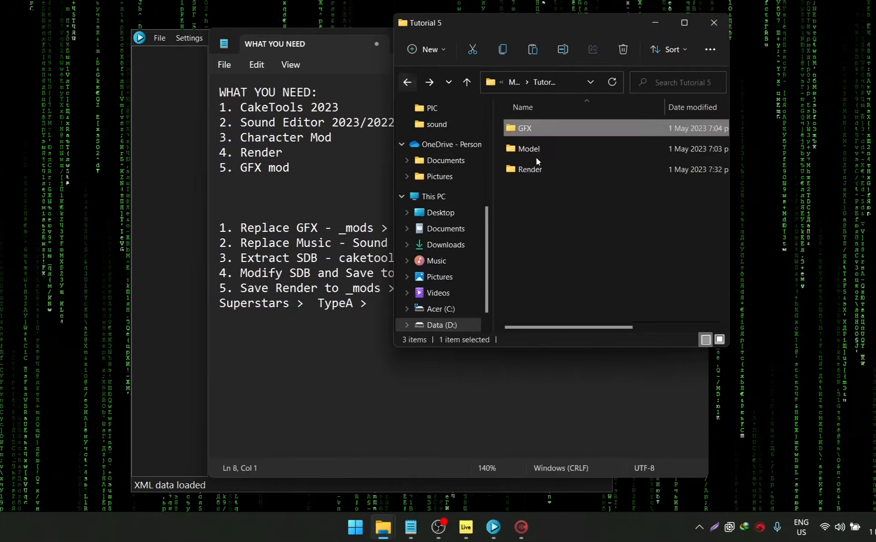
double_click(536, 157)
click(407, 82)
double_click(538, 167)
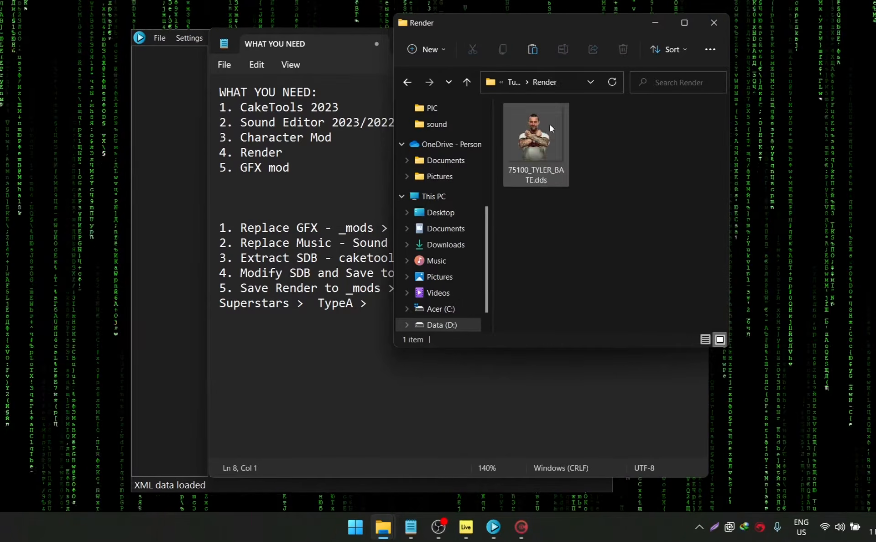
click(407, 82)
drag(538, 21, 552, 60)
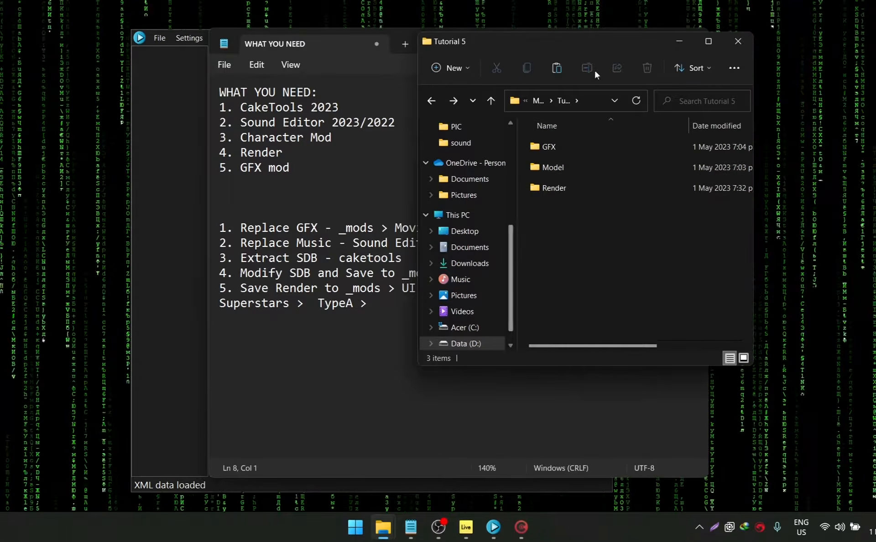
click(679, 42)
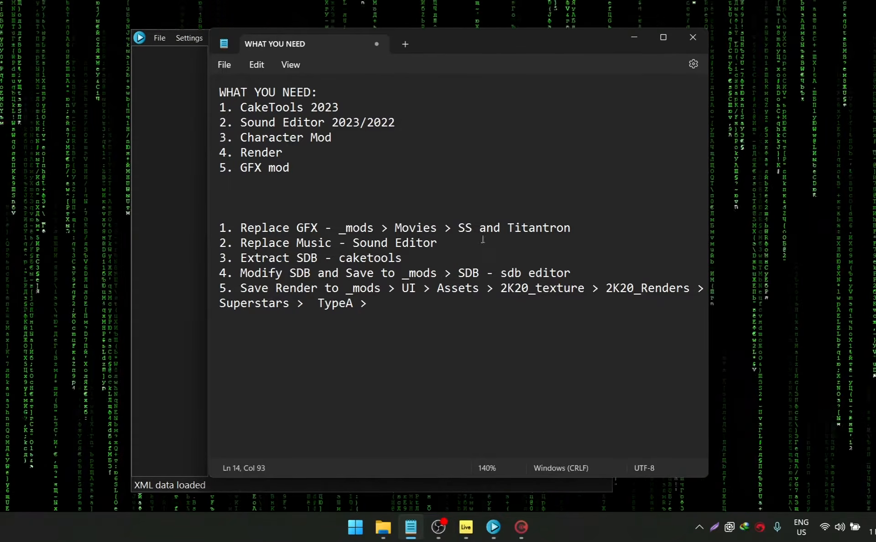
- Open the tutorial character bake folder inside WWE 2K23's _mods folder and arrange its window beside the notes
mouse_move(389, 517)
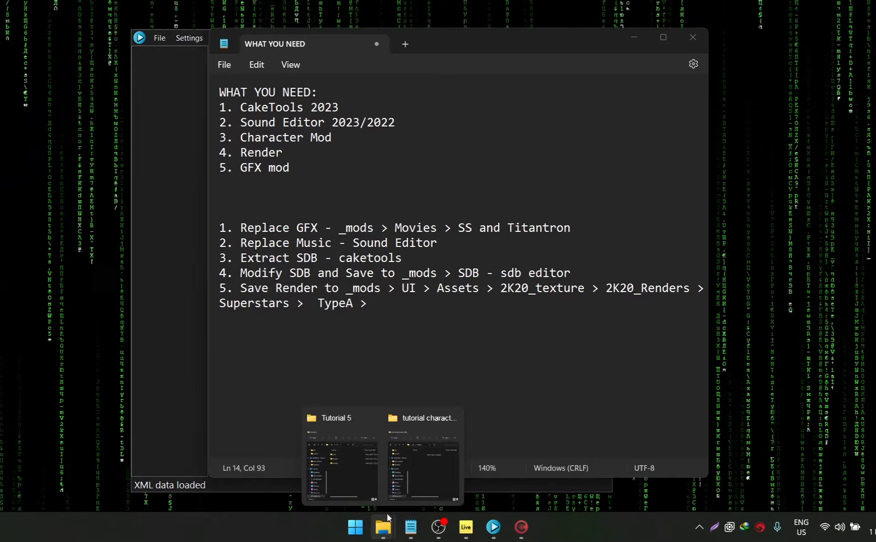
click(434, 462)
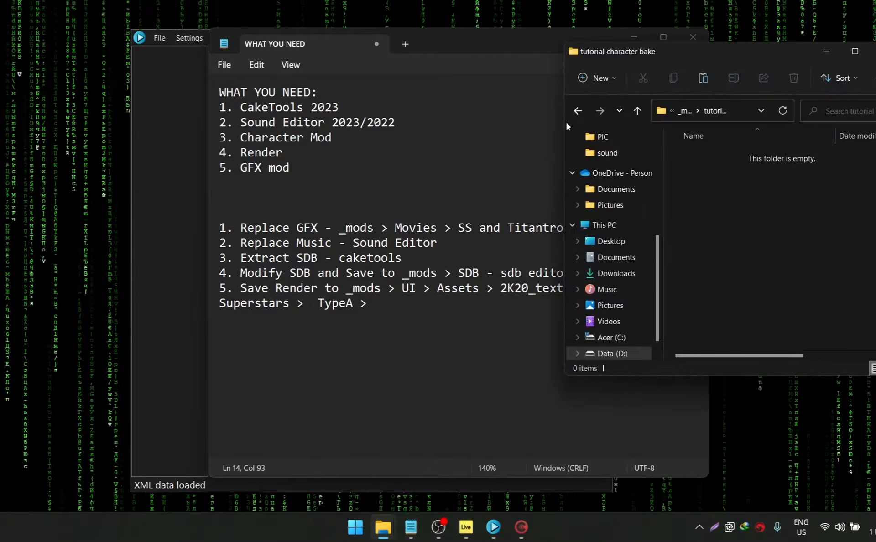
click(577, 110)
click(578, 111)
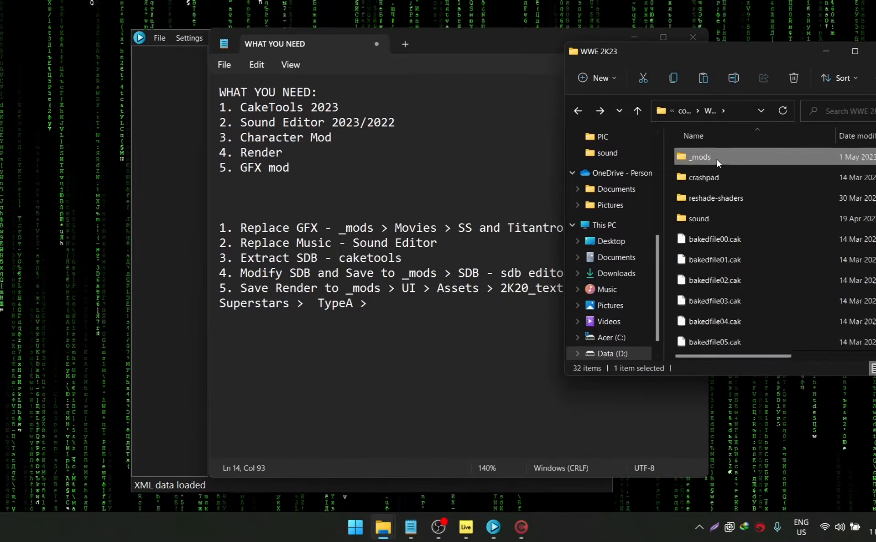
double_click(716, 159)
double_click(709, 237)
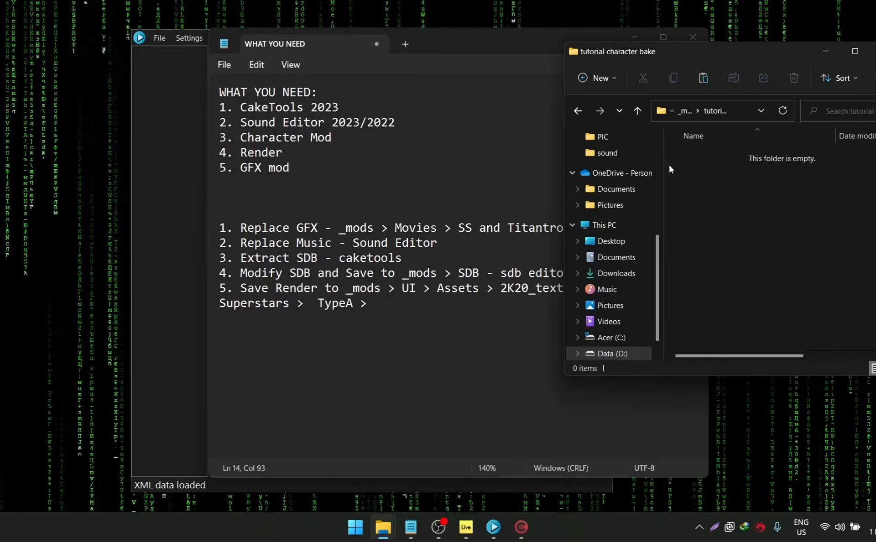
drag(715, 54, 693, 59)
drag(538, 37, 421, 31)
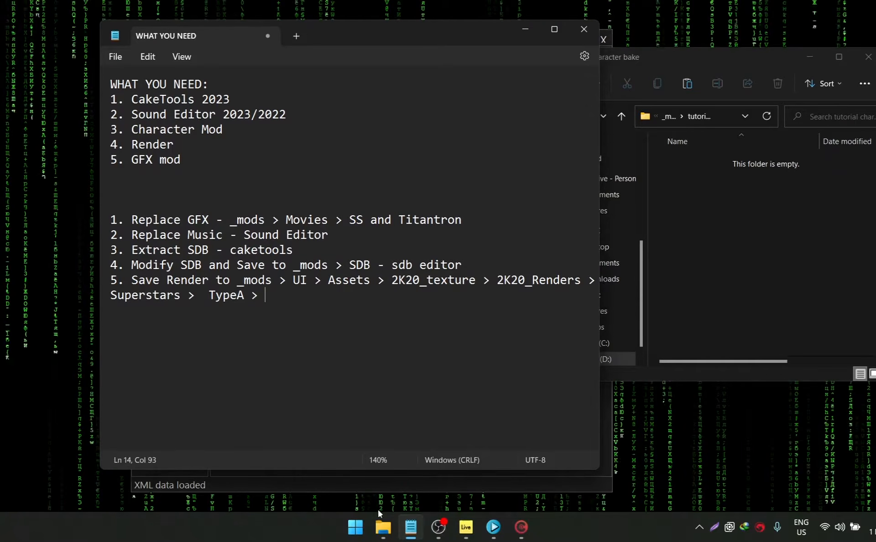
- Open the GFX folder in Tutorial 5 and compare its .bk2 files with the Replace GFX instructions in the notes
mouse_move(381, 522)
click(342, 451)
double_click(538, 147)
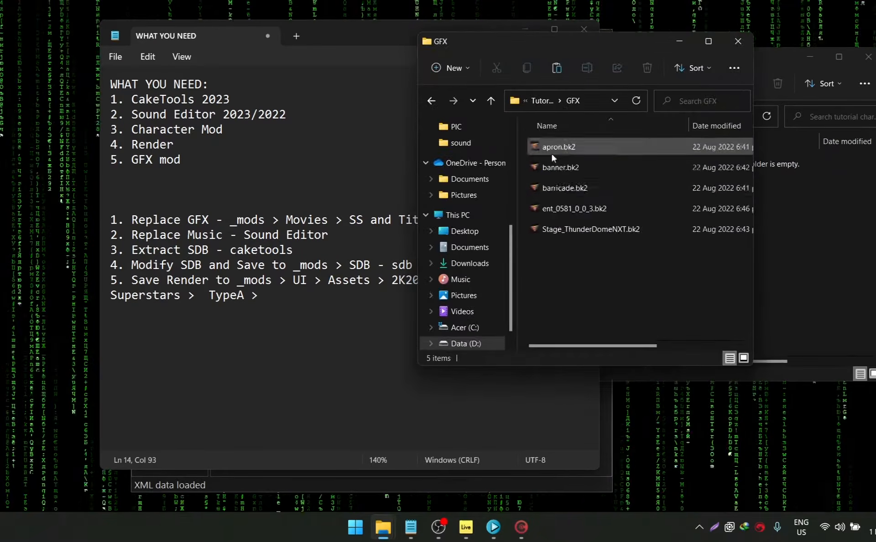
drag(598, 51, 548, 51)
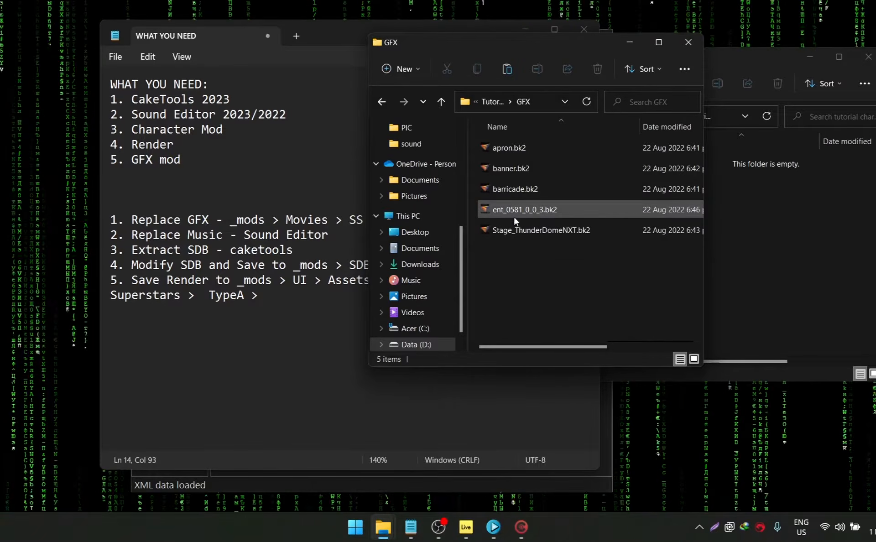
click(744, 224)
click(320, 282)
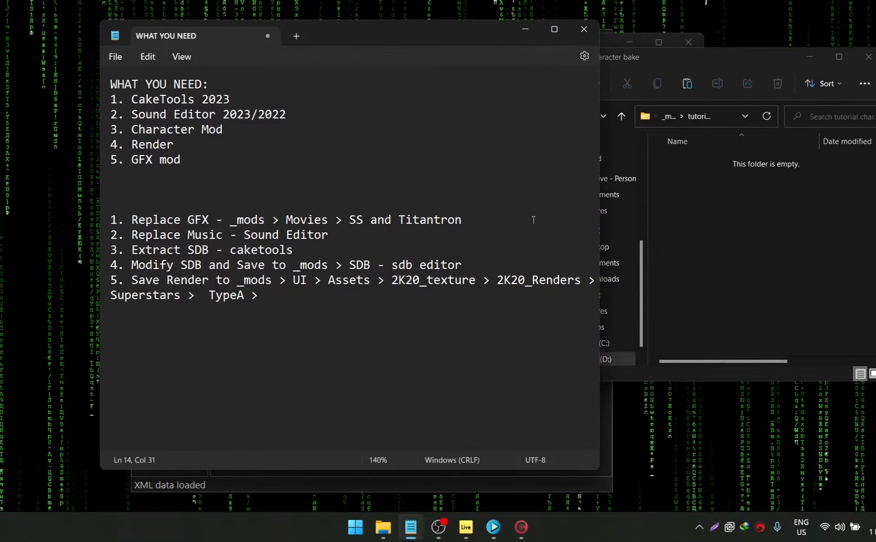
- Create a folder named Movies inside the tutorial character bake folder and open it
click(738, 189)
right_click(719, 212)
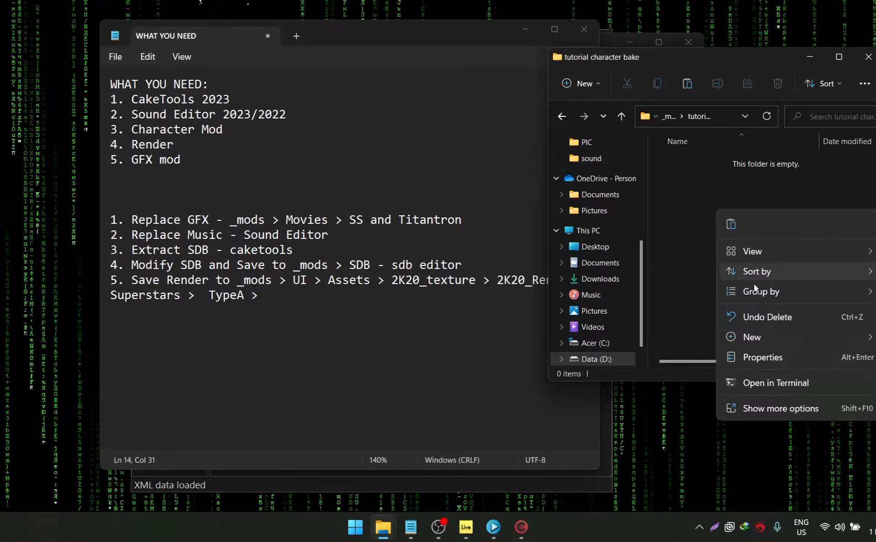
click(692, 160)
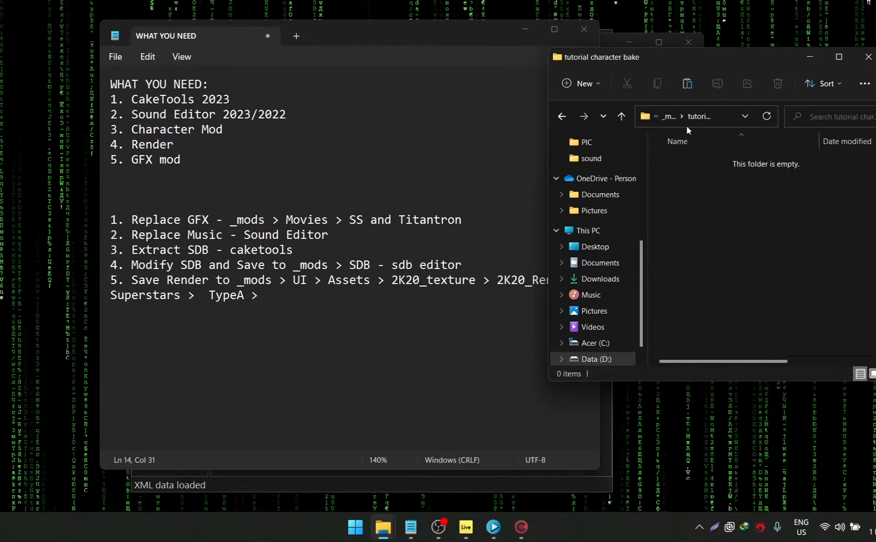
right_click(724, 223)
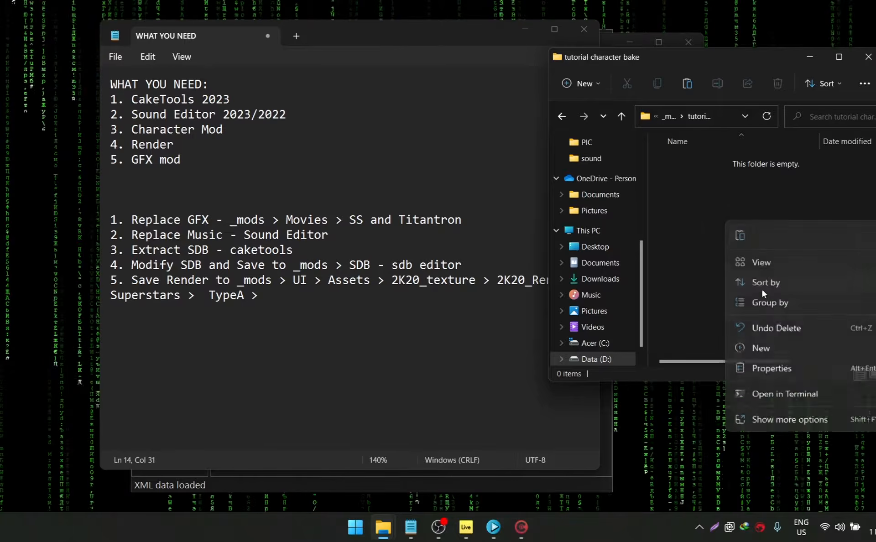
mouse_move(781, 344)
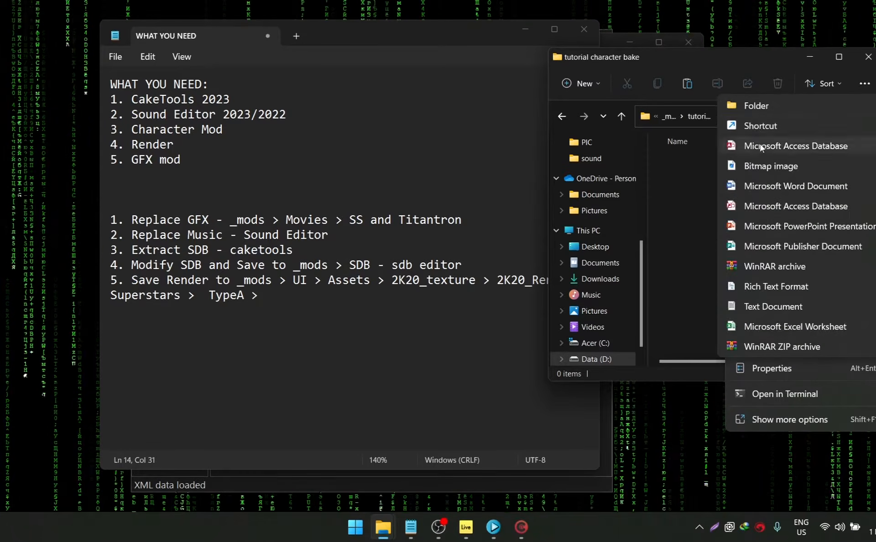
click(749, 105)
text(Movies)
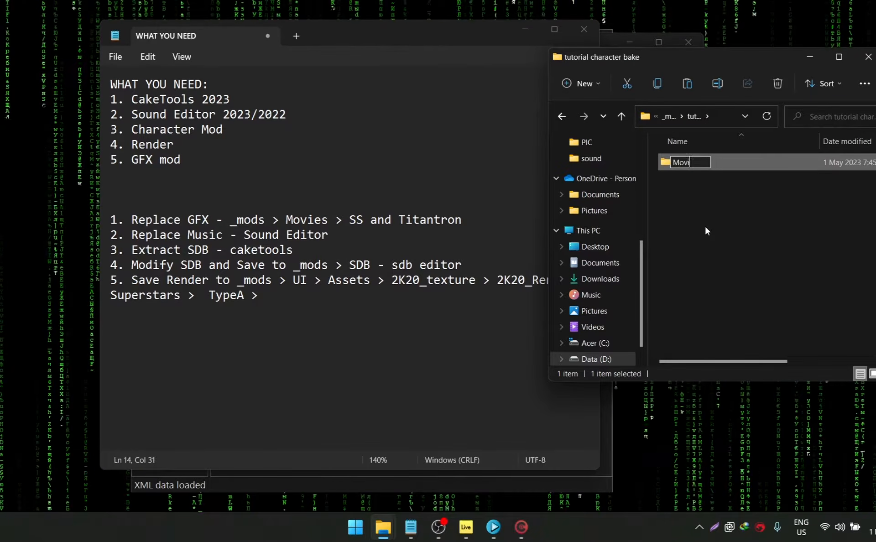
key(Return)
key(Return)
- Create a folder named SS inside the Movies folder
right_click(735, 200)
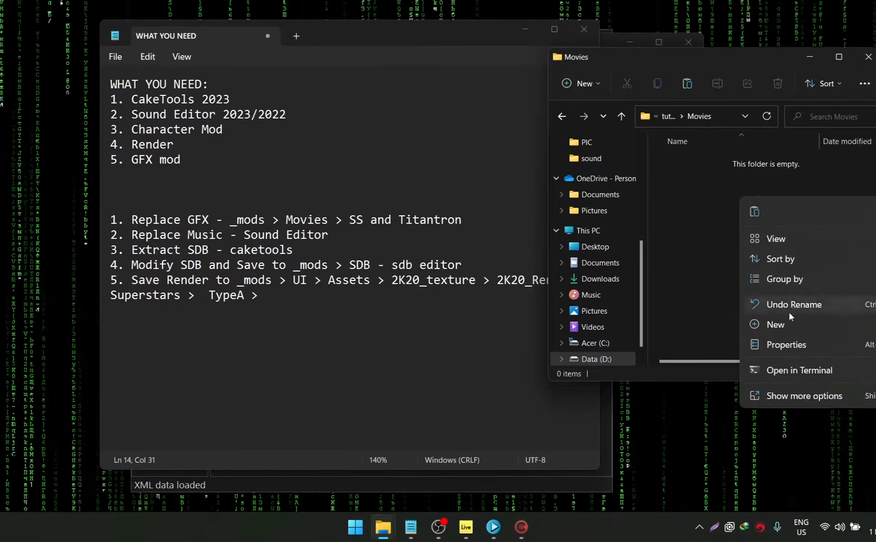
mouse_move(789, 315)
click(775, 82)
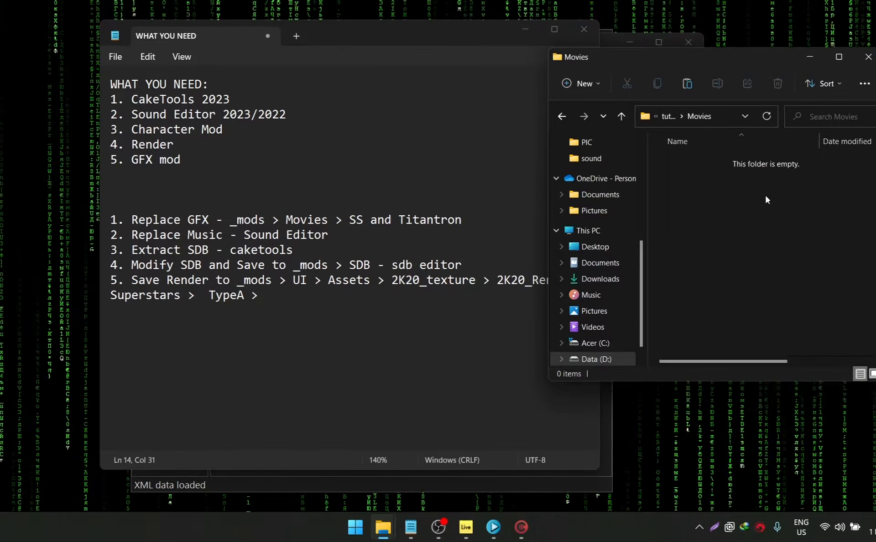
text(SS)
- Create a folder named Titantron inside the Movies folder
click(582, 84)
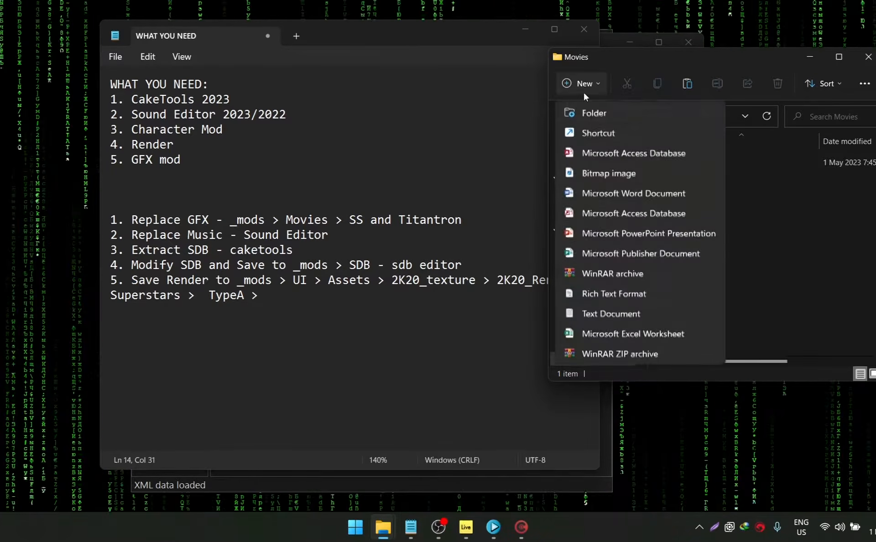
click(590, 111)
text(Titantron)
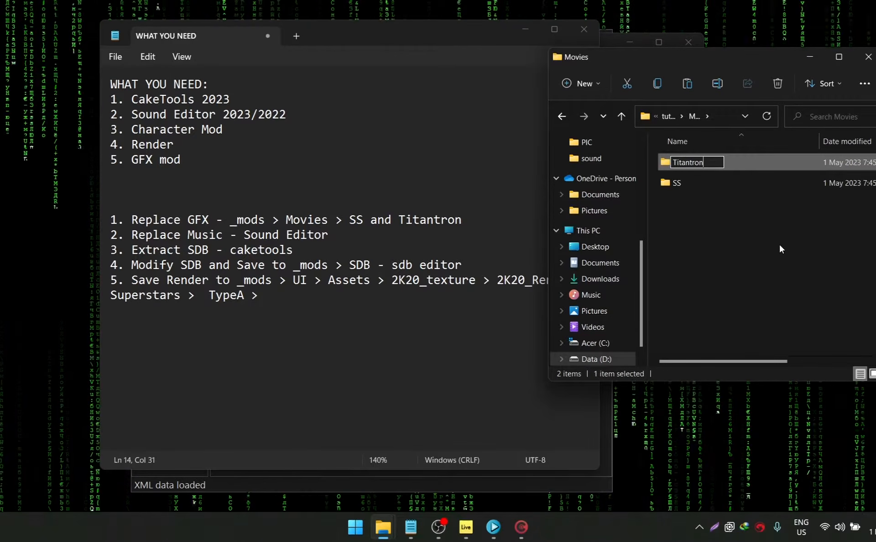
key(Return)
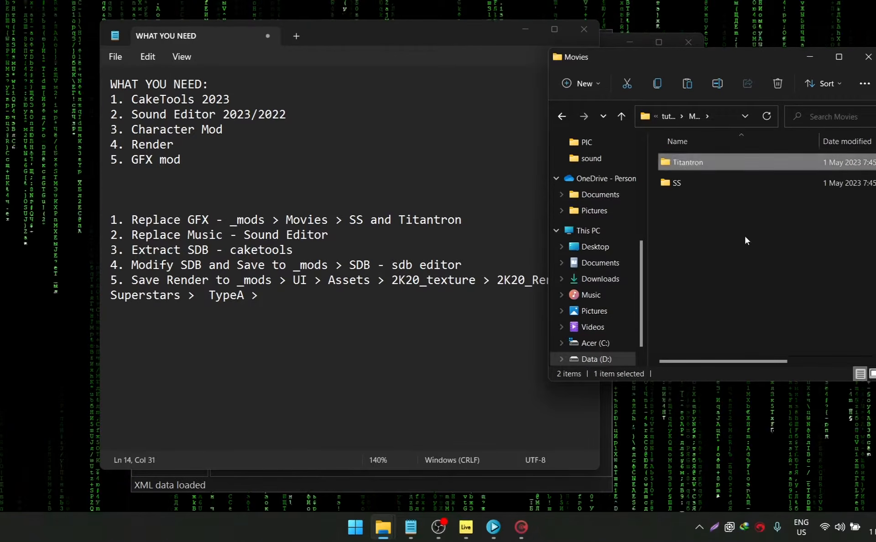
drag(466, 35, 477, 73)
click(676, 184)
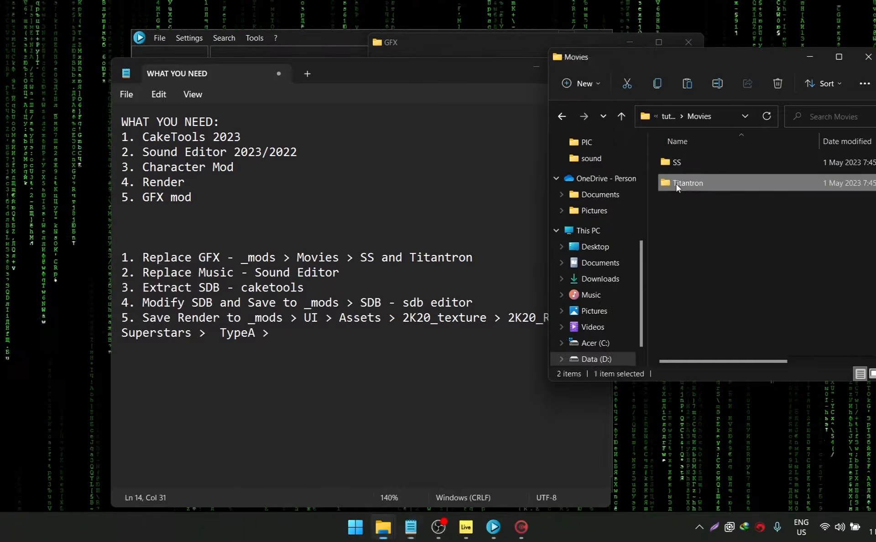
double_click(676, 184)
click(563, 116)
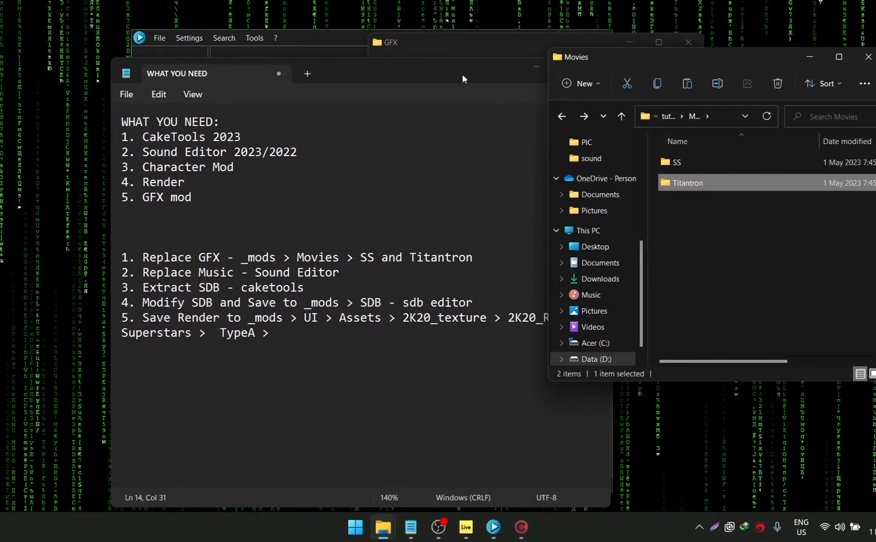
click(440, 66)
drag(440, 67, 511, 66)
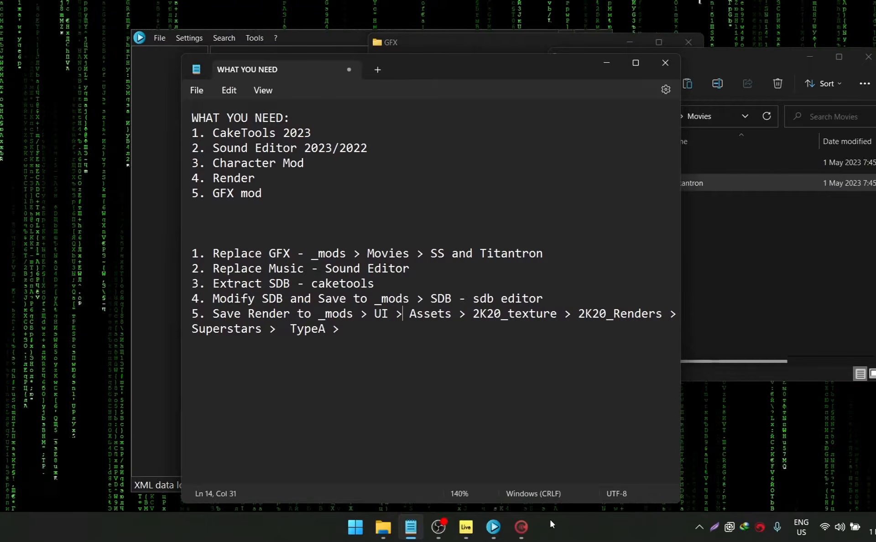
- Switch to CakeTools and open bakedfile06.cak from the WWE 2K23 game folder
click(521, 526)
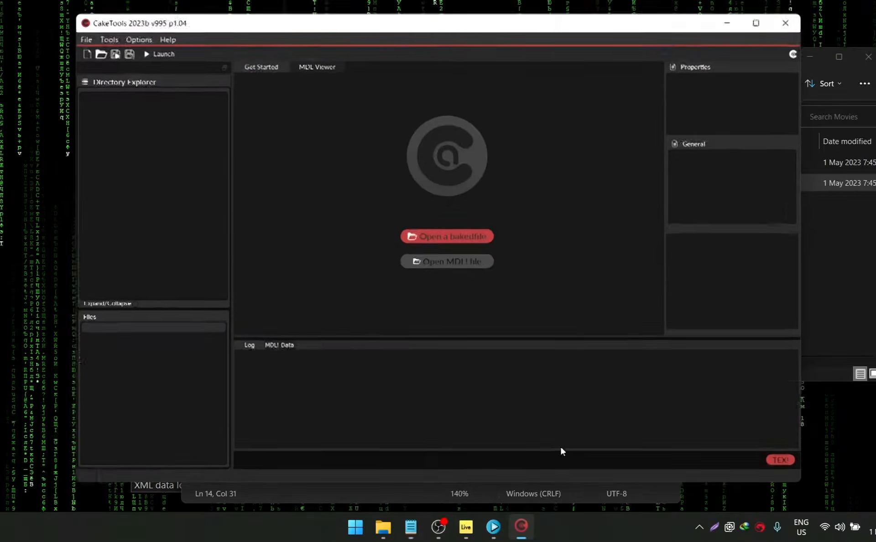
click(101, 53)
scroll(262, 231, down, 1)
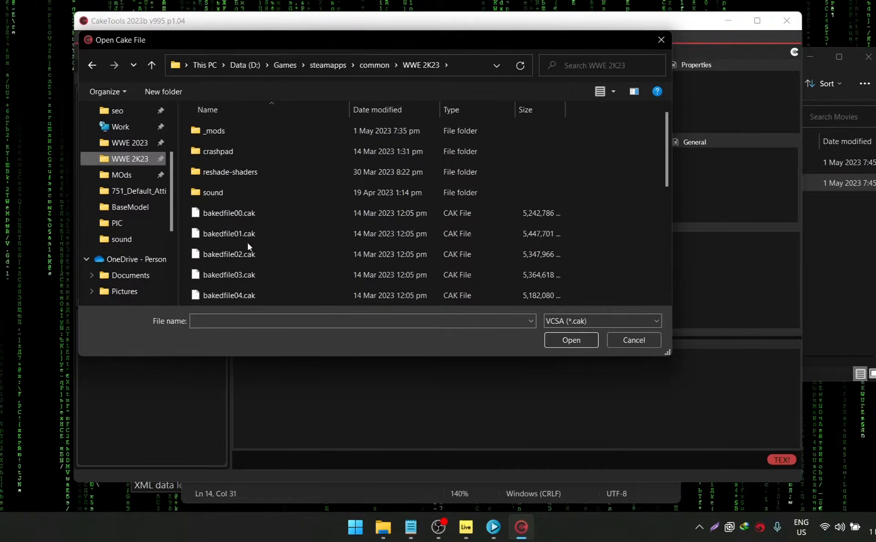
scroll(248, 243, down, 3)
double_click(247, 217)
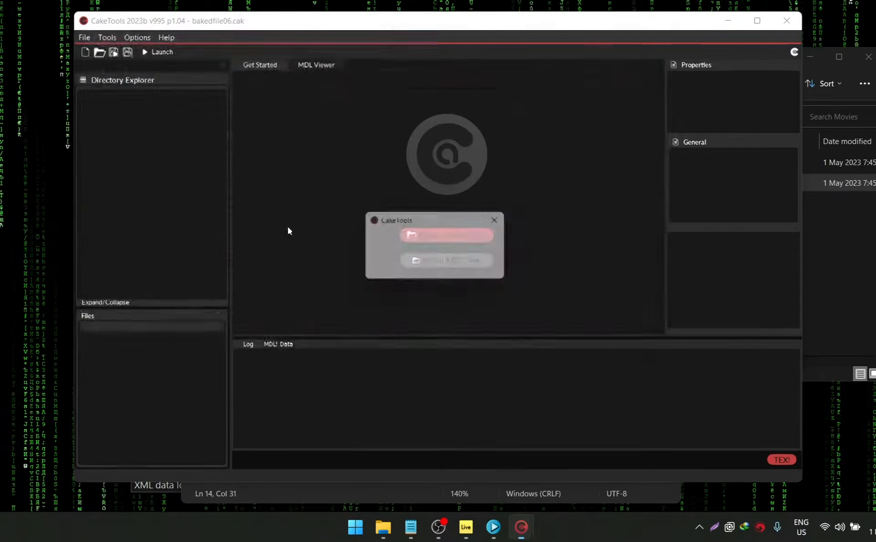
- Expand the SS folder in bakedfile06.cak and find the folder name 751_TYLER_BATE_2023
click(94, 122)
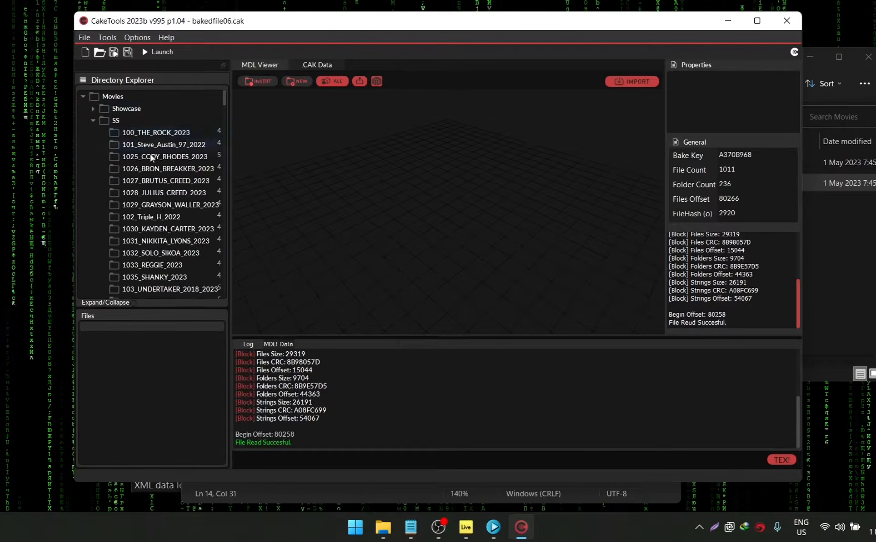
scroll(153, 249, down, 5)
scroll(152, 249, down, 15)
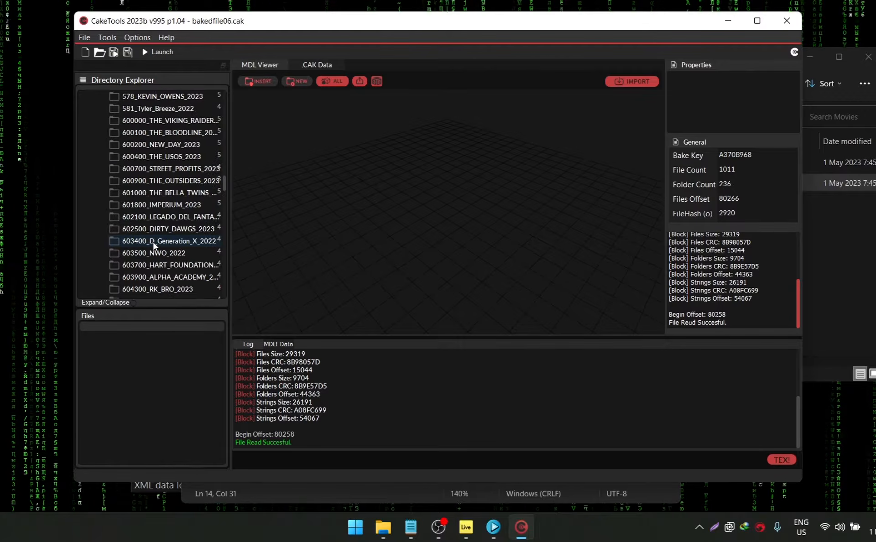
scroll(154, 245, down, 3)
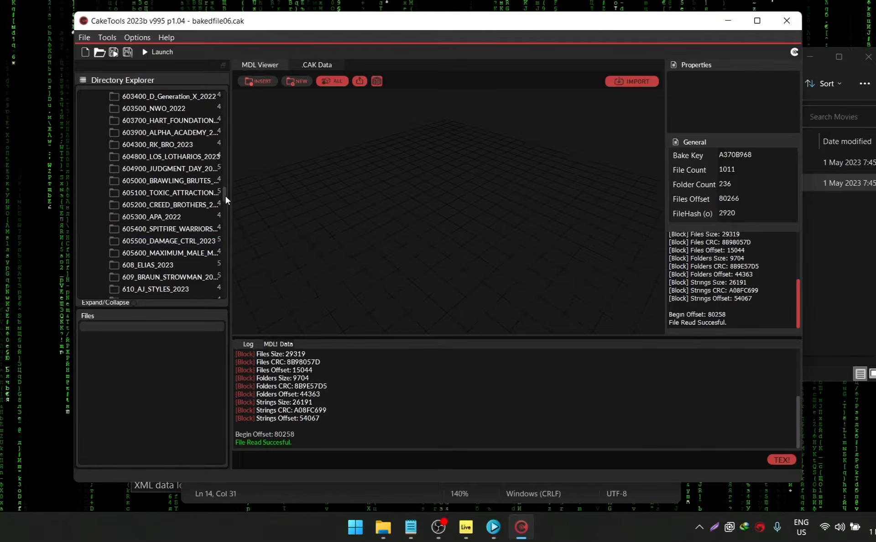
drag(225, 196, 221, 225)
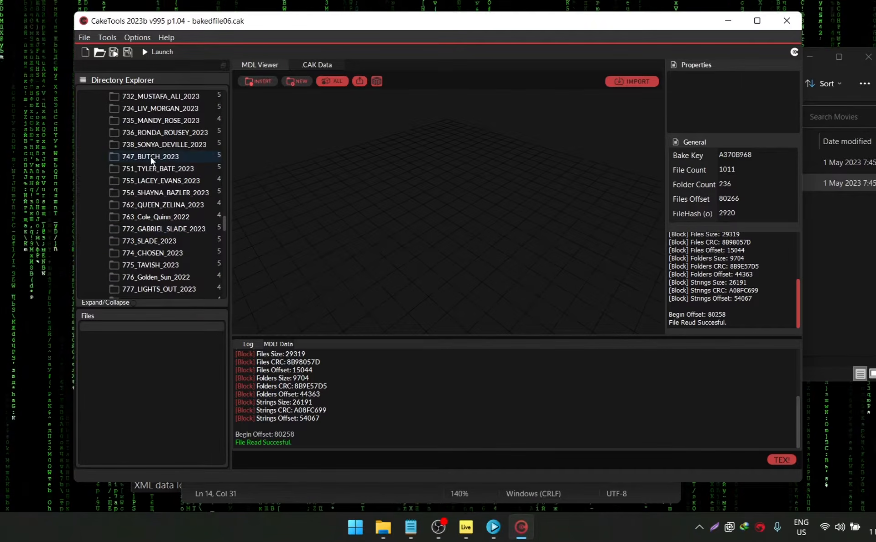
- Create a folder named 751_TYLER_BATE_2023 inside the mod's Movies > SS folder, matching the name in CakeTools
click(816, 258)
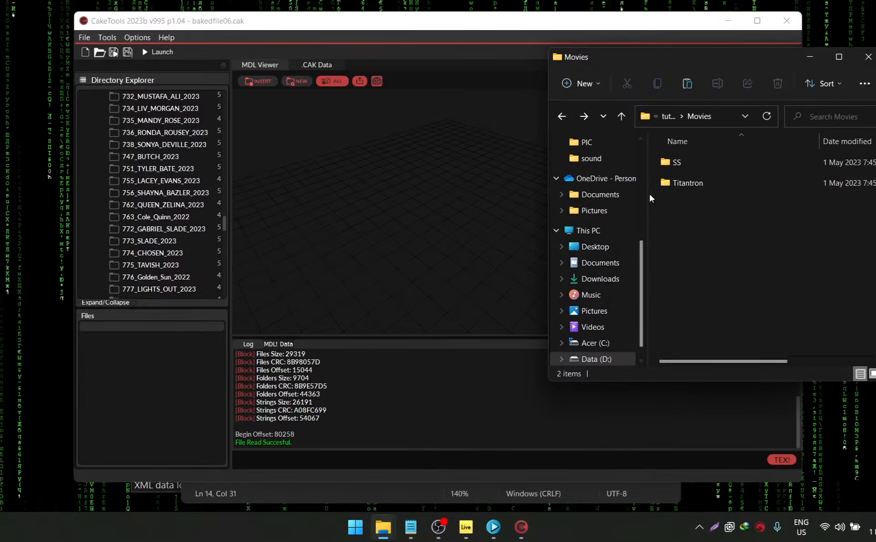
double_click(686, 167)
right_click(710, 190)
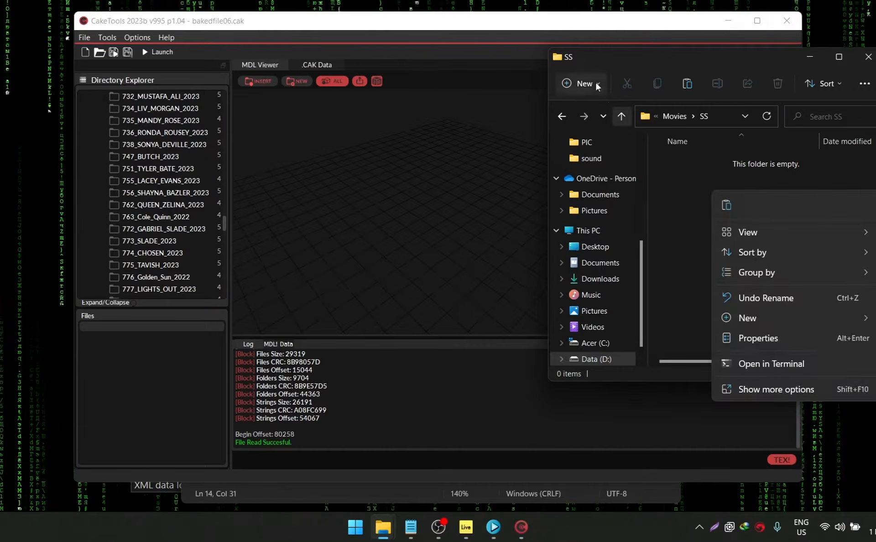
click(584, 84)
click(588, 116)
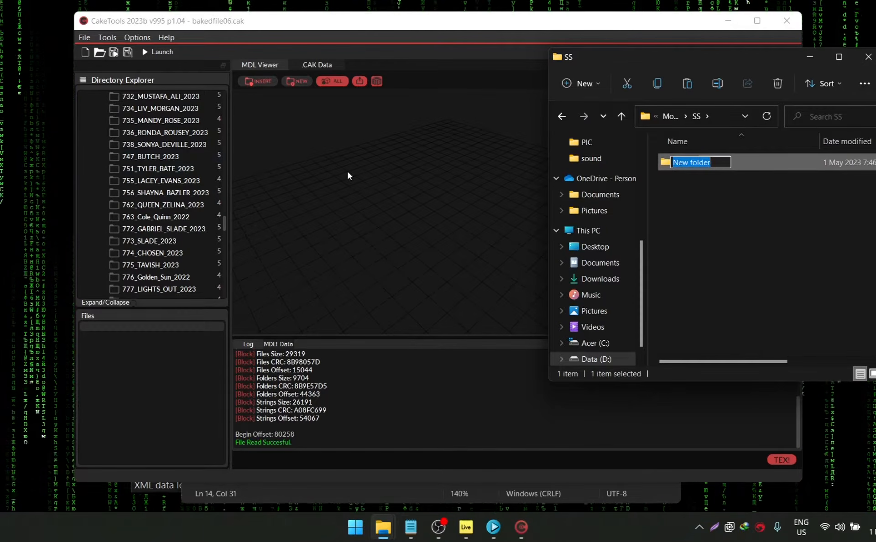
text(5)
key(BackSpace)
text(751)
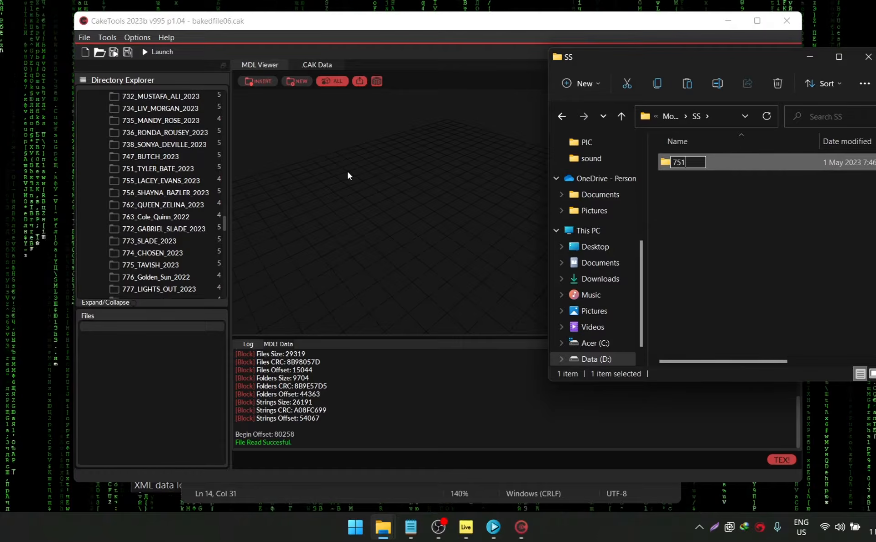
text(_TY)
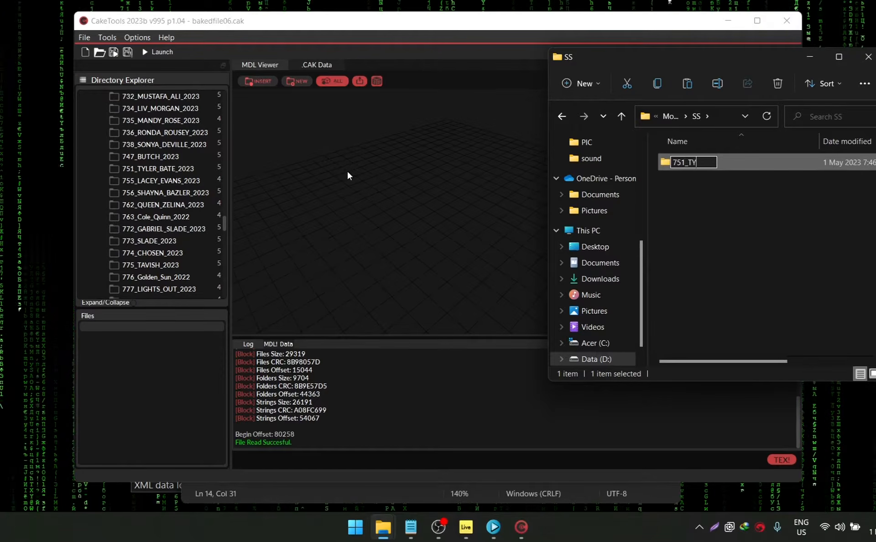
text(LER_BAT)
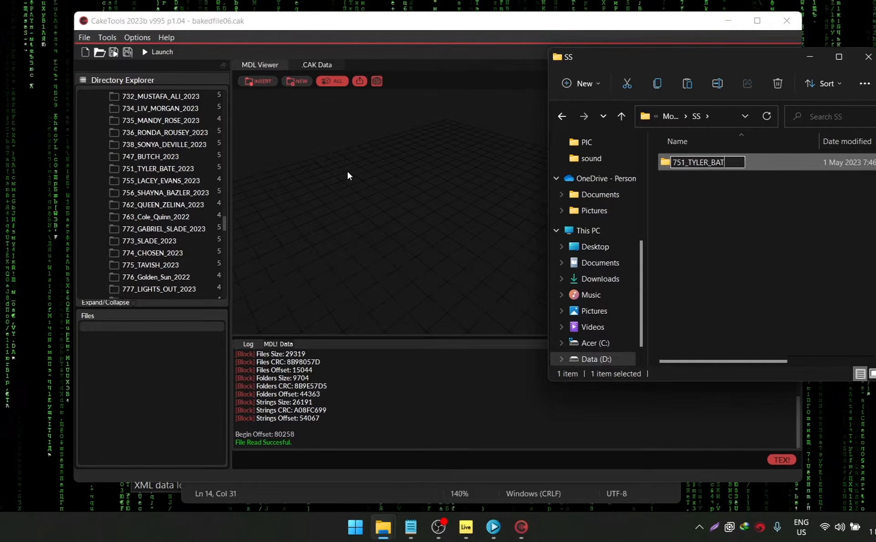
text(E_2)
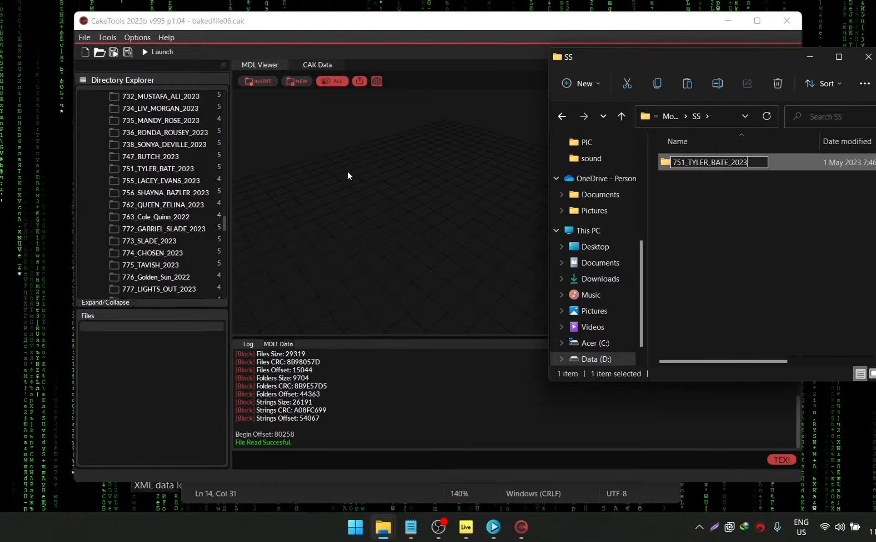
text(023)
key(Return)
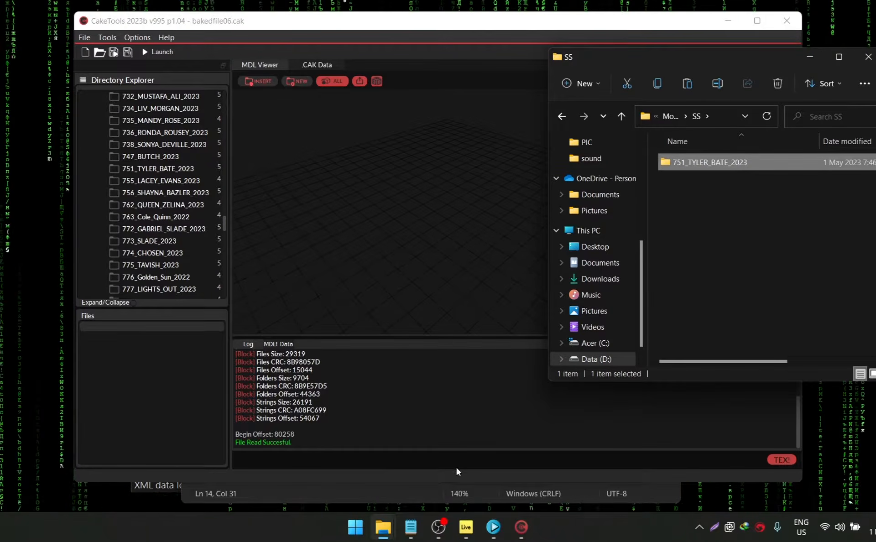
- Copy apron.bk2, banner.bk2 and Stage_ThunderDomeNXT.bk2 from the GFX folder into the 751_TYLER_BATE_2023 folder
click(382, 532)
click(348, 486)
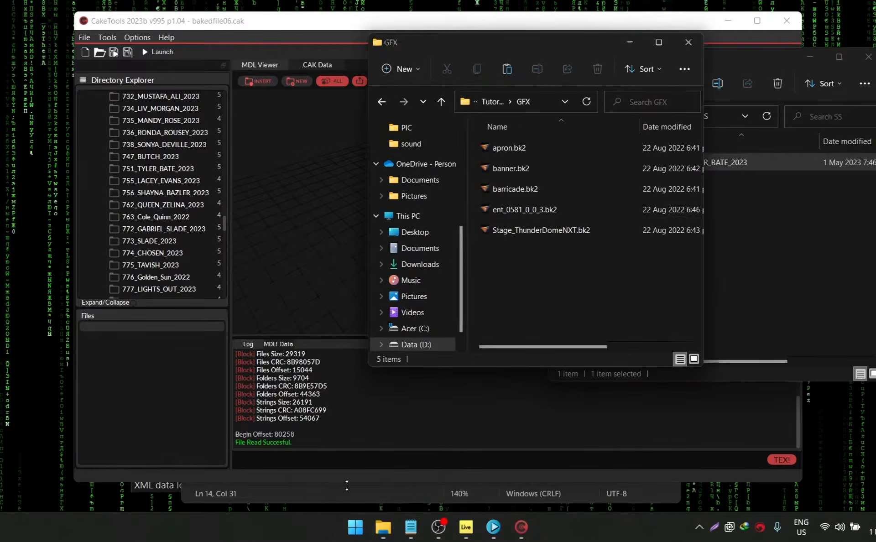
click(533, 152)
ctrl+click(521, 168)
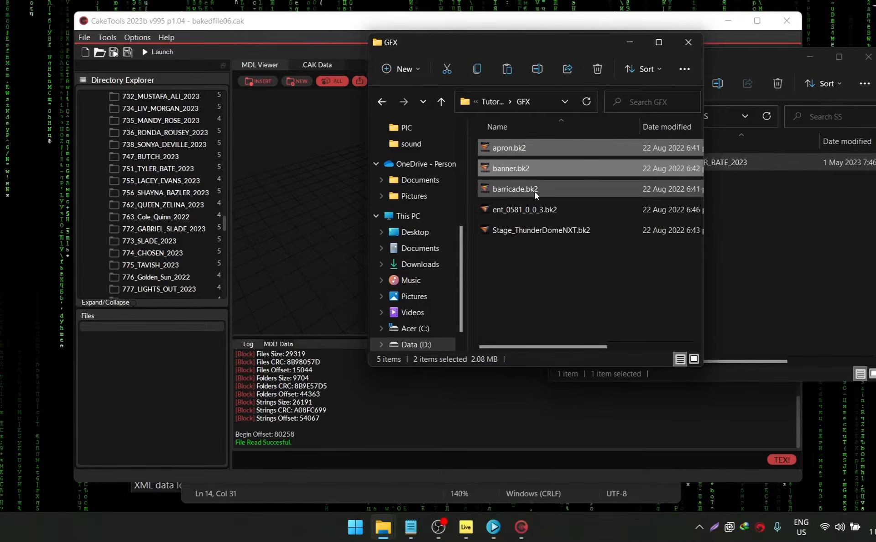
drag(537, 48, 417, 52)
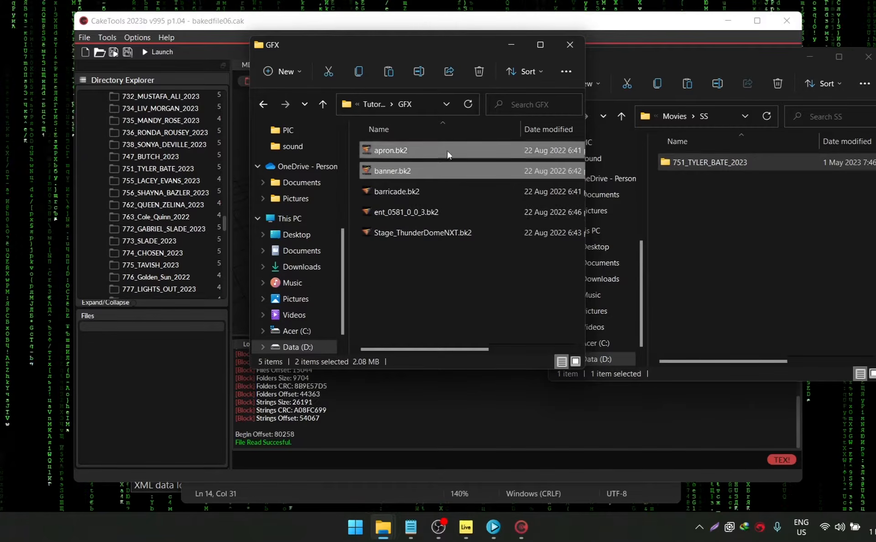
ctrl+click(438, 230)
click(708, 209)
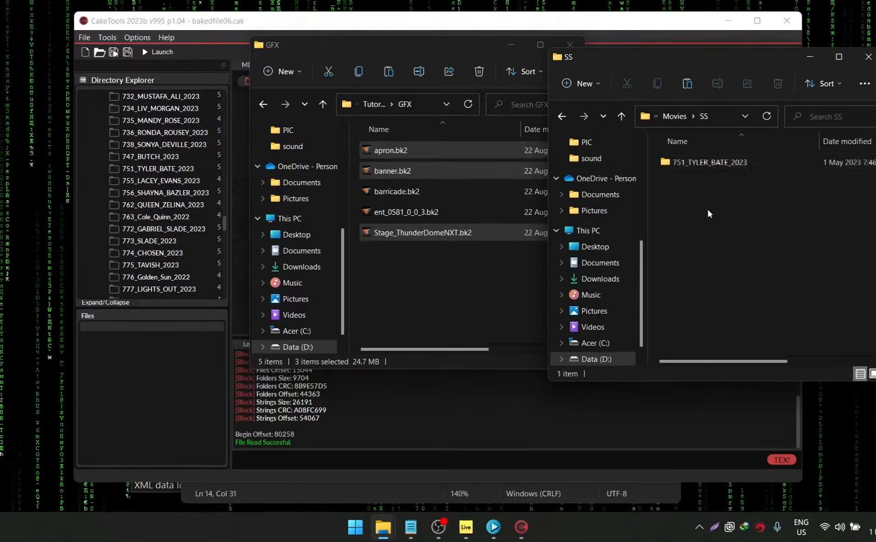
double_click(716, 165)
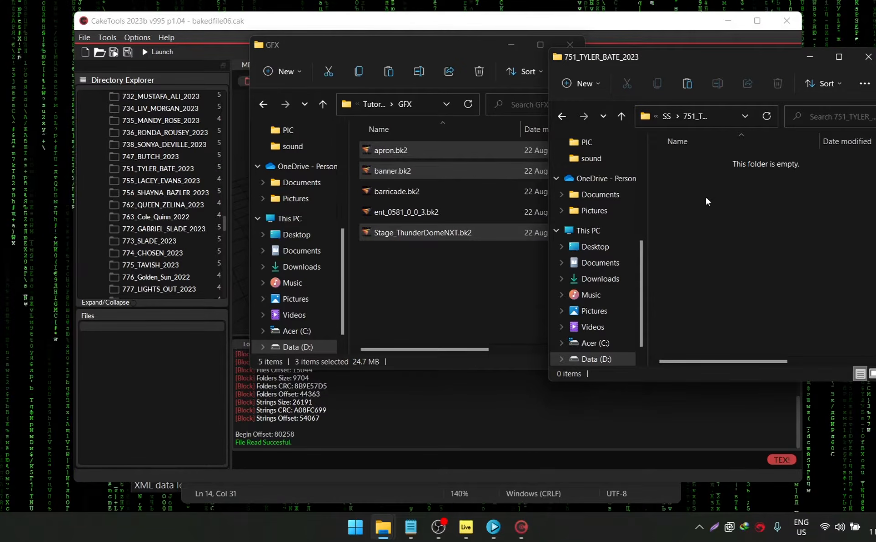
key(ctrl+v)
- Return to the Movies folder and open its Titantron folder
click(562, 117)
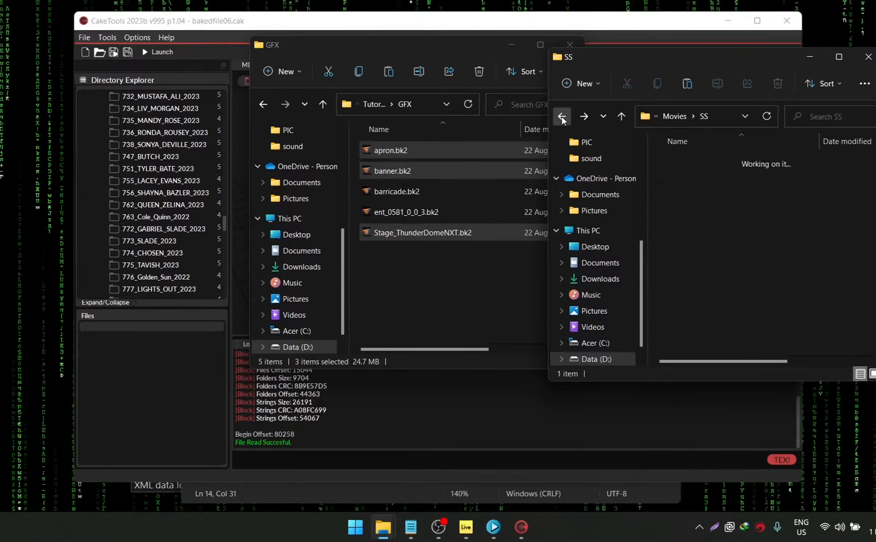
click(562, 116)
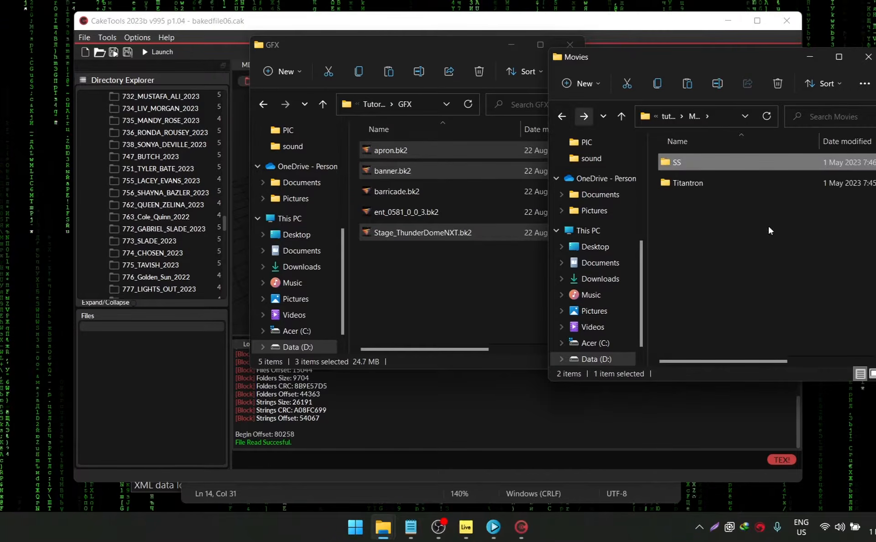
double_click(702, 185)
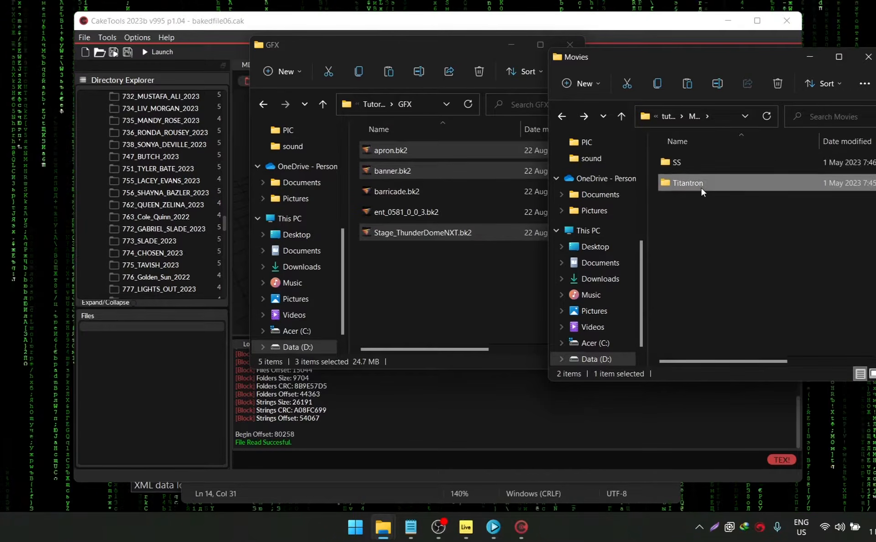
- Rename ent_0581_0_0_3.bk2 in the GFX folder to ent_0XXX_0_0_3.bk2
click(393, 215)
key(ctrl+e)
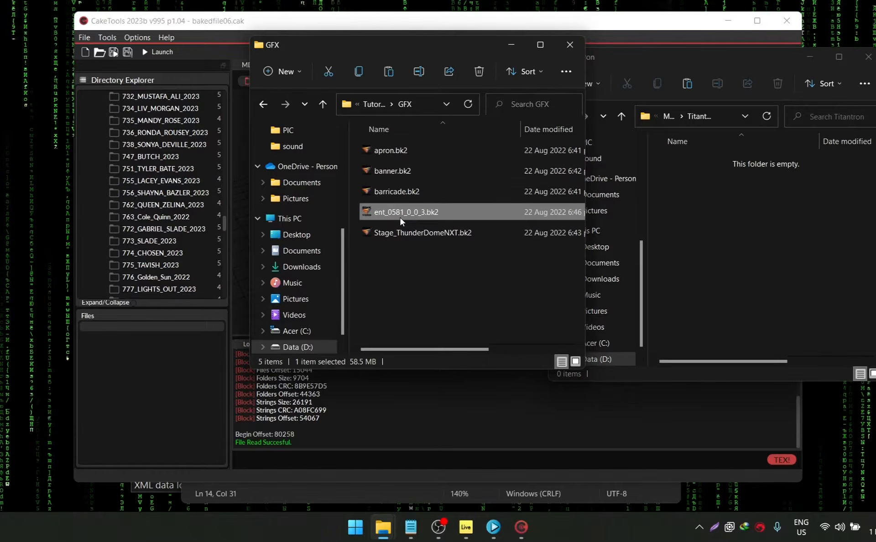
key(F2)
click(402, 213)
key(BackSpace)
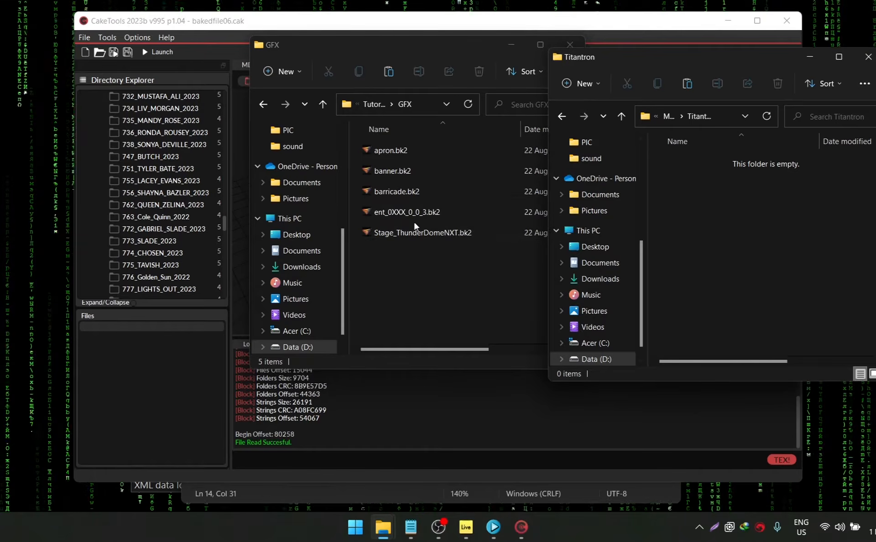
- Copy ent_0XXX_0_0_3.bk2 from the GFX folder into the Titantron folder
click(409, 218)
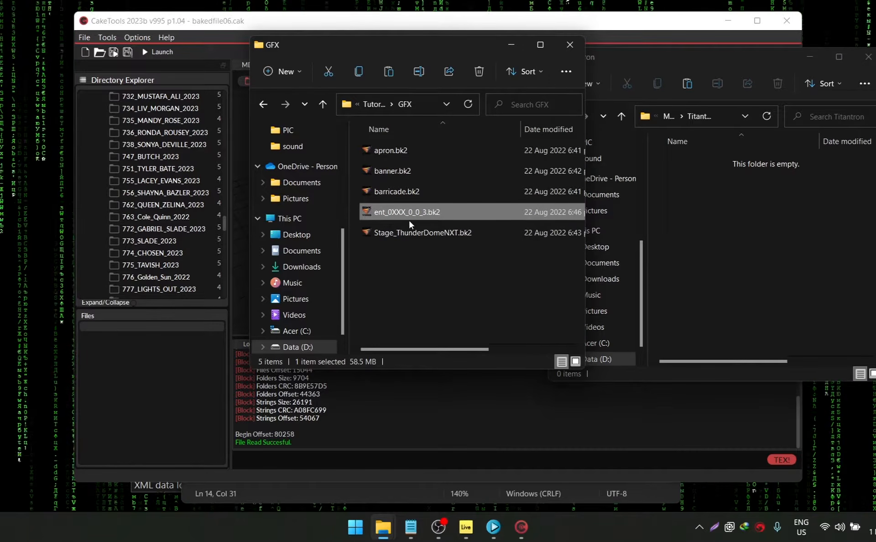
click(751, 232)
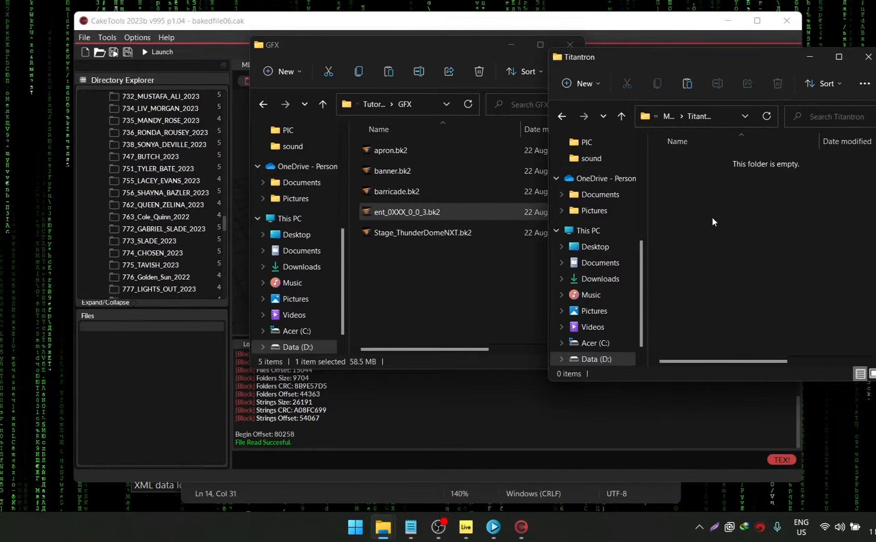
key(ctrl+v)
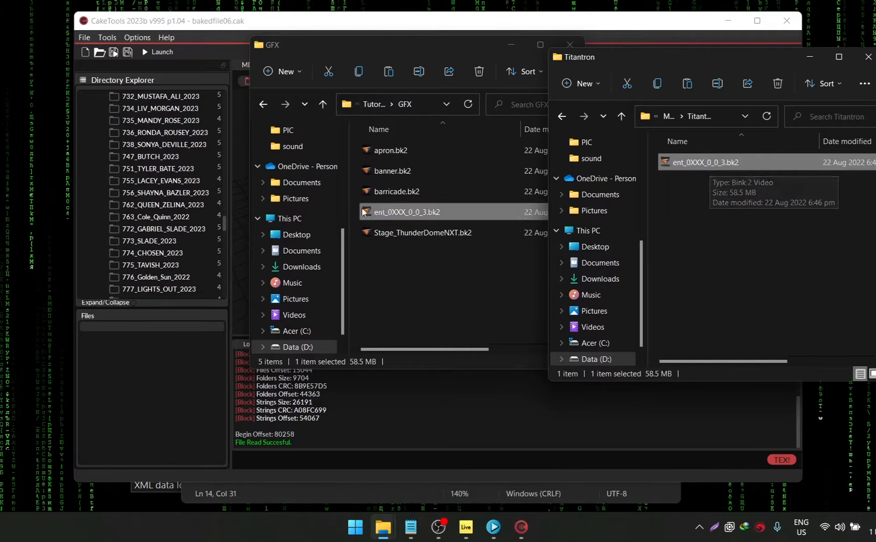
click(698, 186)
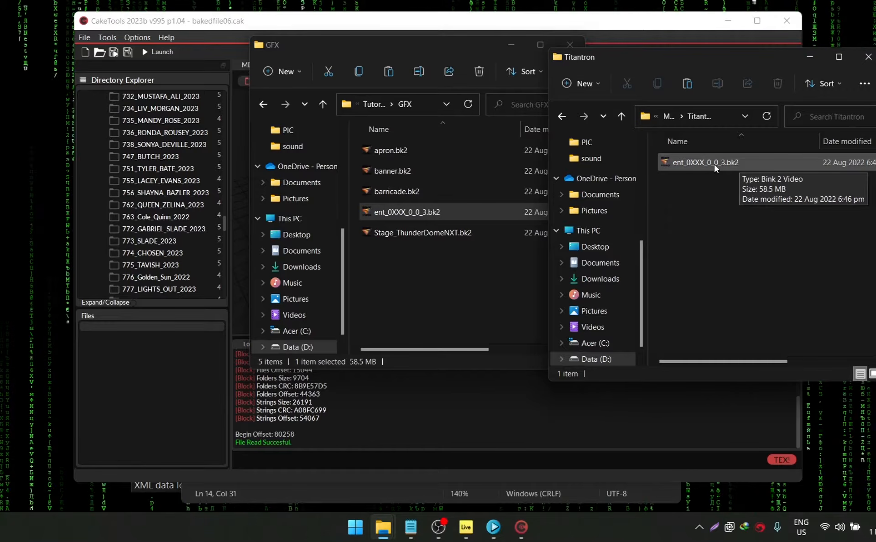
- Rename ent_0XXX_0_0_3.bk2 in the Titantron folder to ent_0751_0_0_3.bk2, using Tyler Bate's ID
click(708, 161)
key(F2)
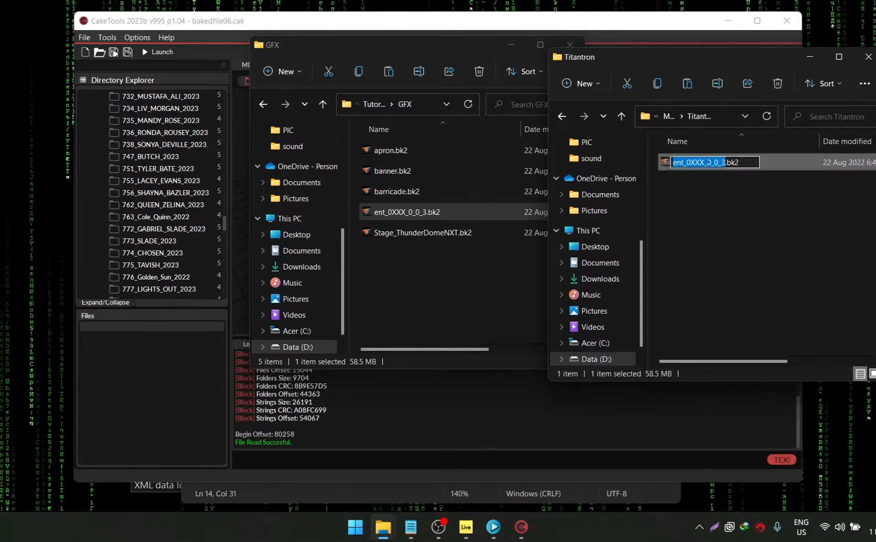
click(705, 162)
key(BackSpace)
key(BackSpace)
key(BackSpace)
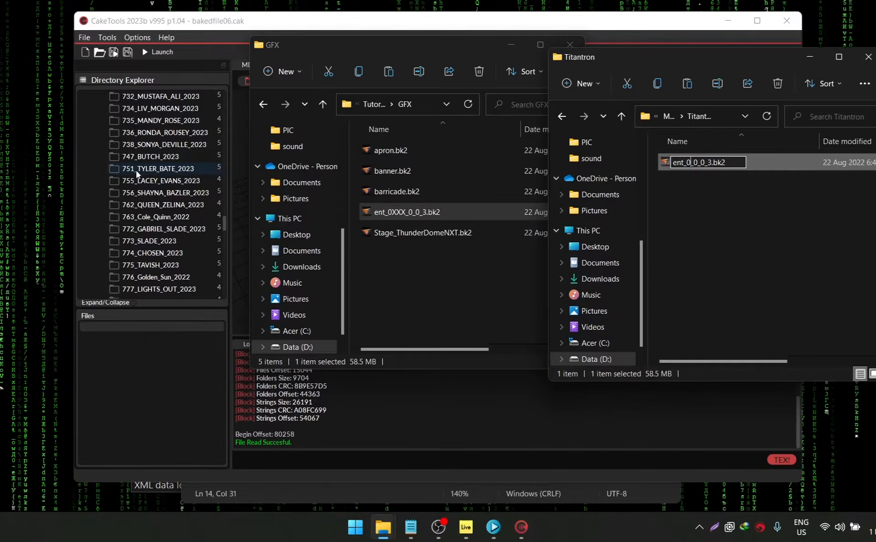
text(751)
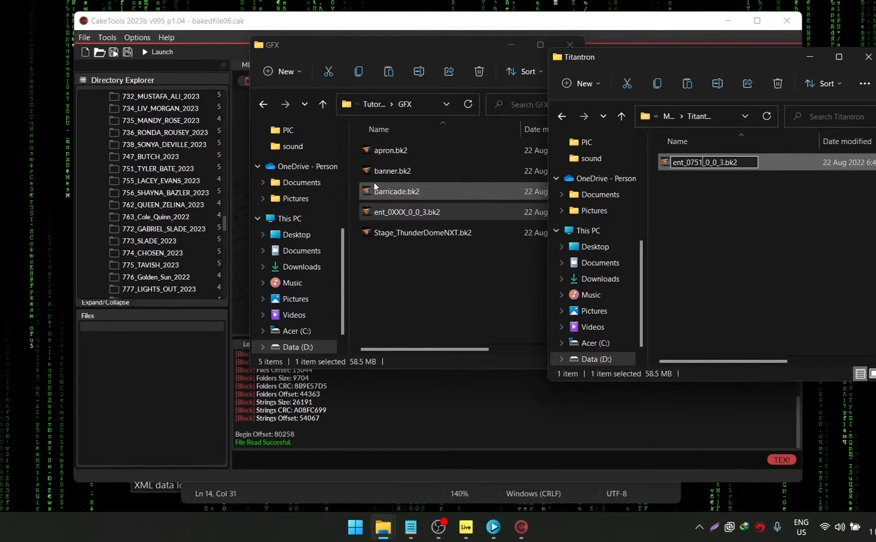
click(690, 221)
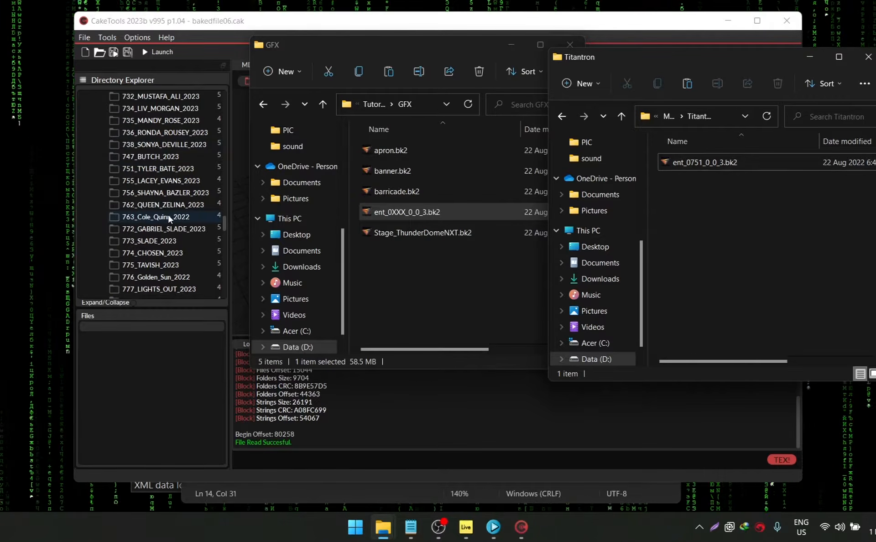
- Try replacing the ID in the Titantron video's file name with a four-digit superstar ID without a leading zero
scroll(169, 219, down, 5)
scroll(160, 191, up, 20)
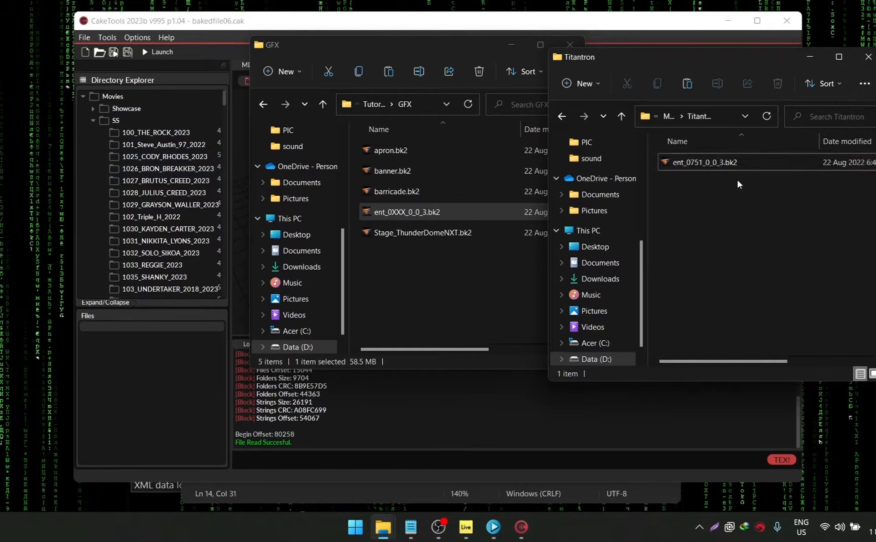
click(694, 164)
key(F2)
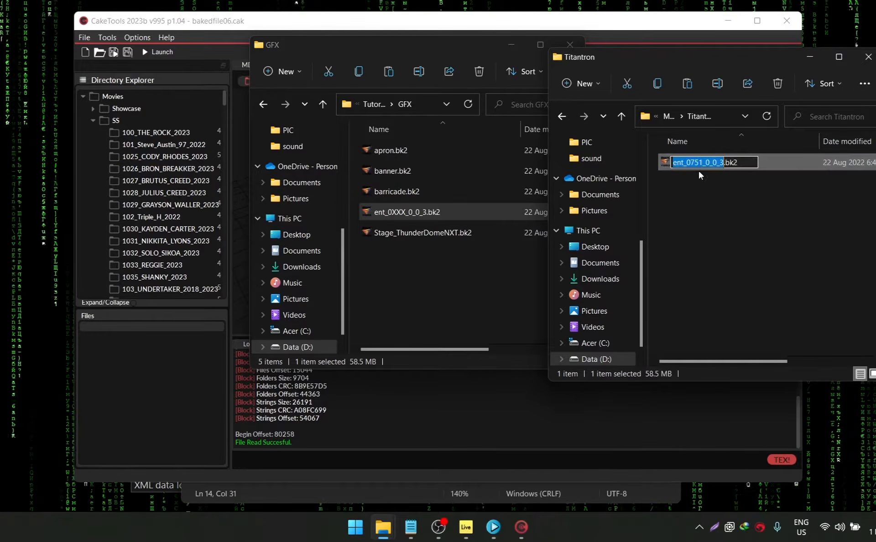
key(Right)
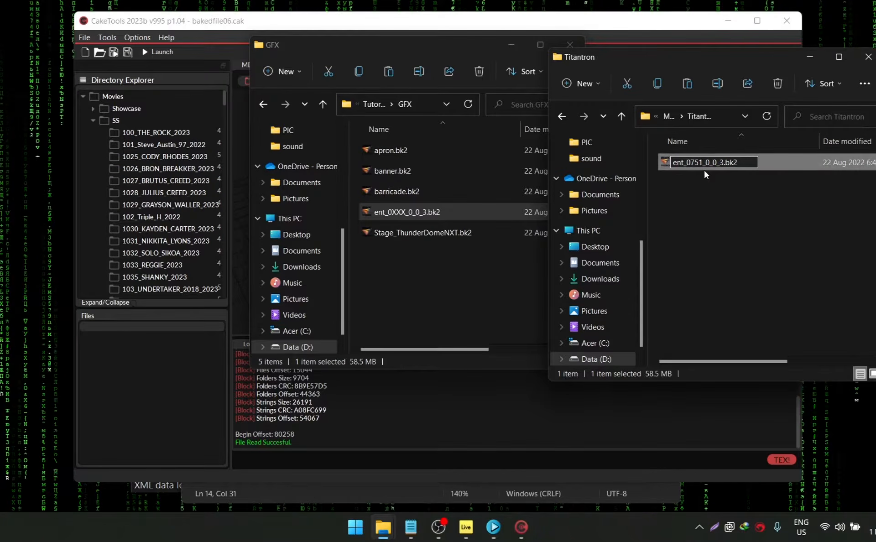
key(BackSpace)
key(BackSpace)
key(BackSpace)
key(BackSpace)
text(1026)
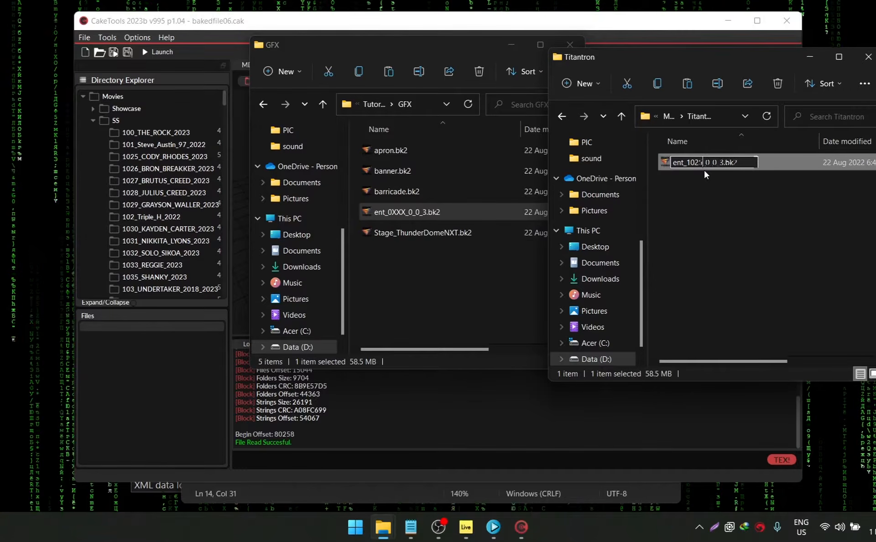
key(BackSpace)
key(BackSpace)
key(BackSpace)
key(BackSpace)
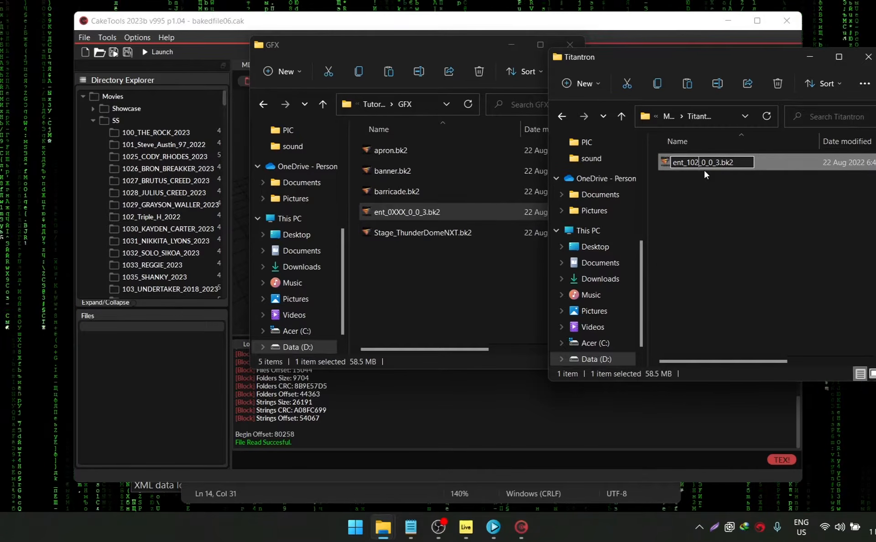
- Restore the ID 0751 in the Titantron video's file name and locate 751_TYLER_BATE_2023 in the directory list
scroll(169, 203, down, 10)
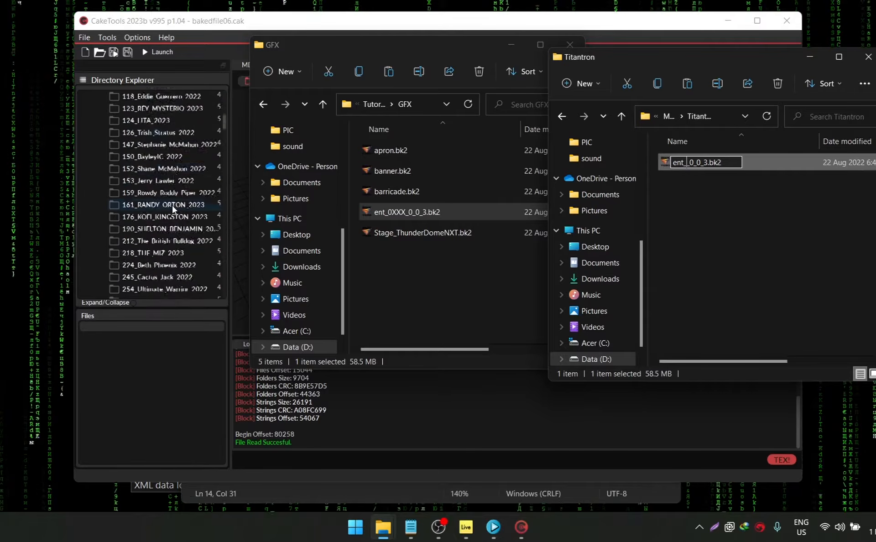
text(0751)
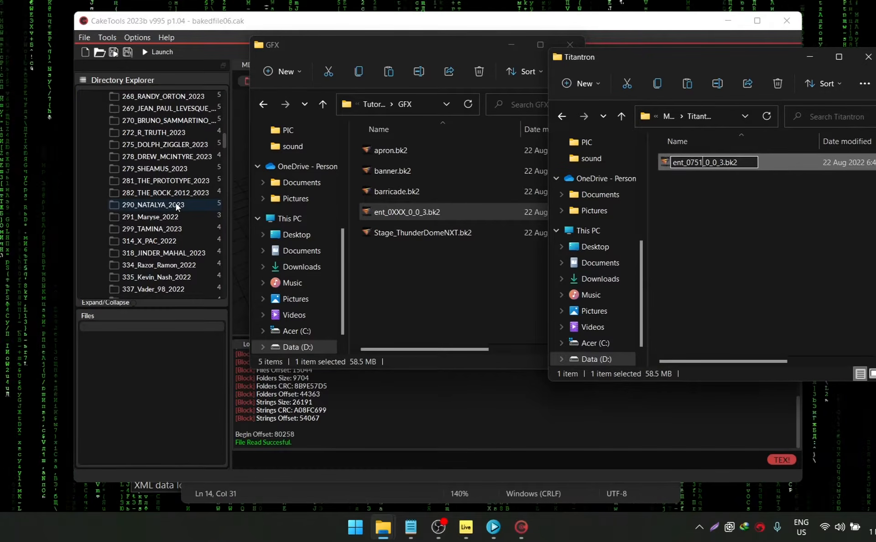
click(743, 229)
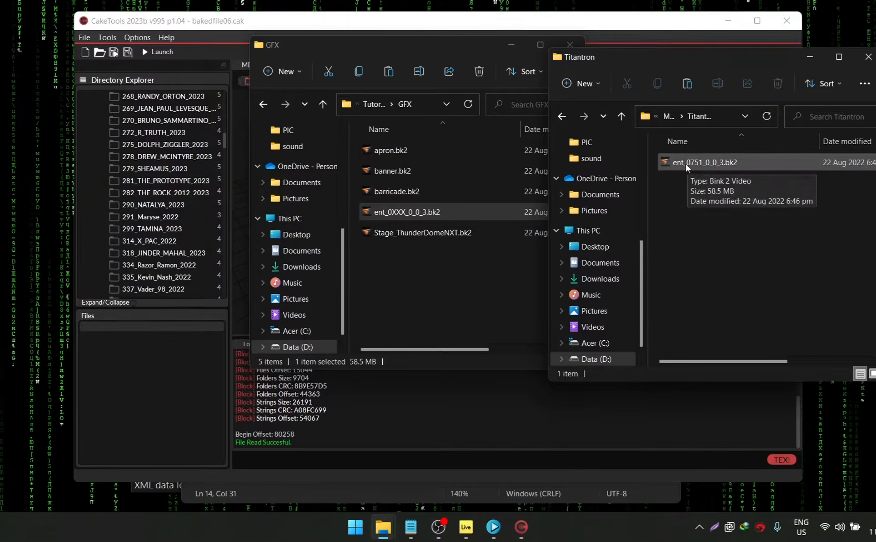
scroll(175, 194, down, 8)
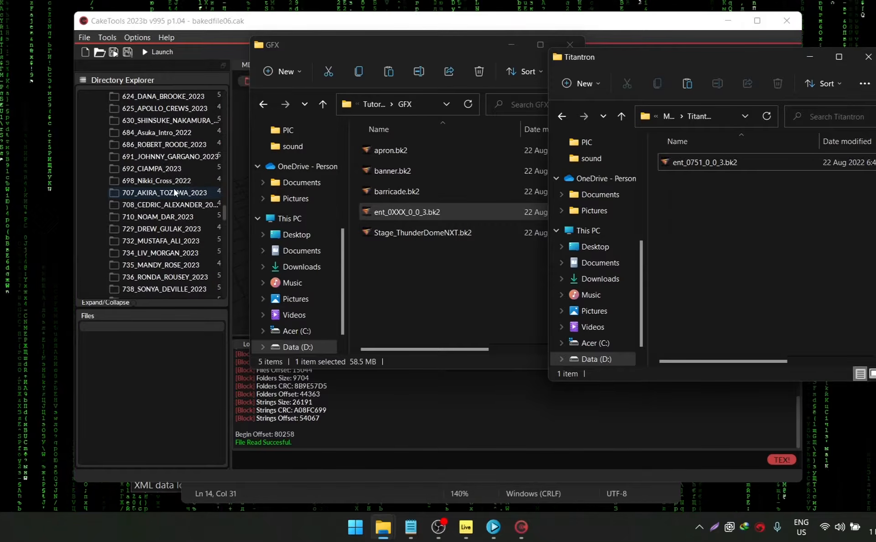
scroll(162, 229, down, 2)
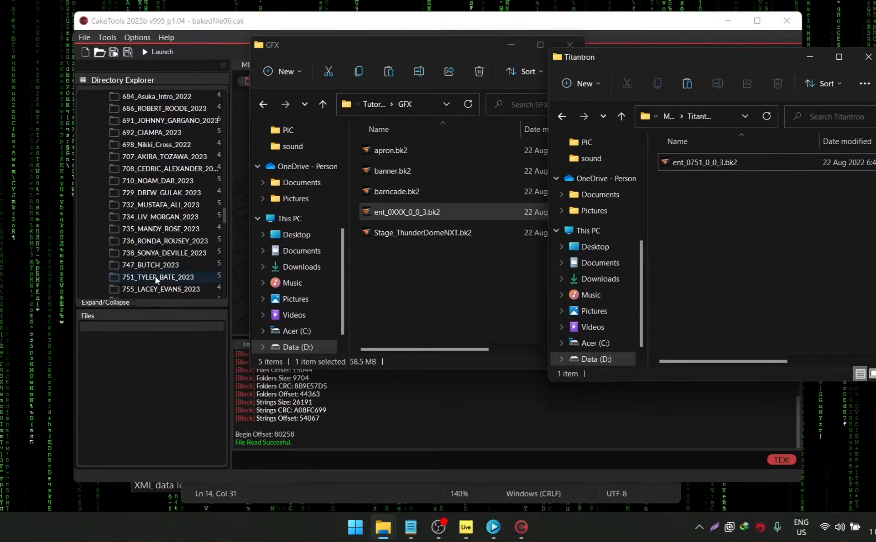
- Review the mod's folder structure from the tutorial character bake folder down to the SS and Titantron folders in Movies
click(566, 117)
click(565, 117)
double_click(717, 164)
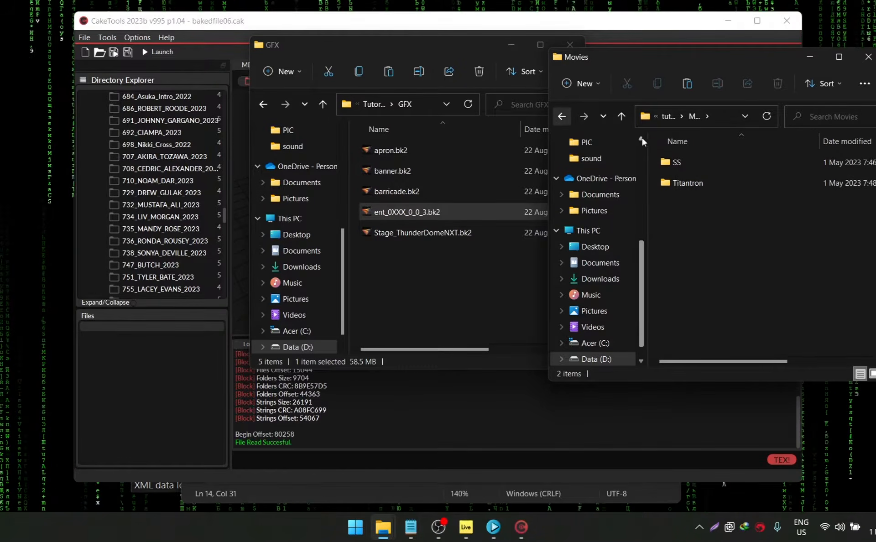
click(565, 120)
drag(729, 63, 683, 62)
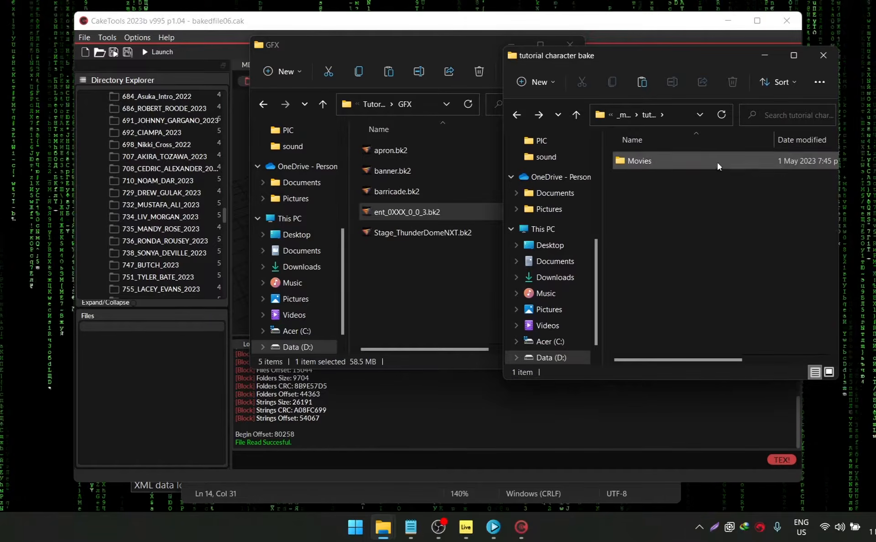
double_click(685, 161)
click(517, 115)
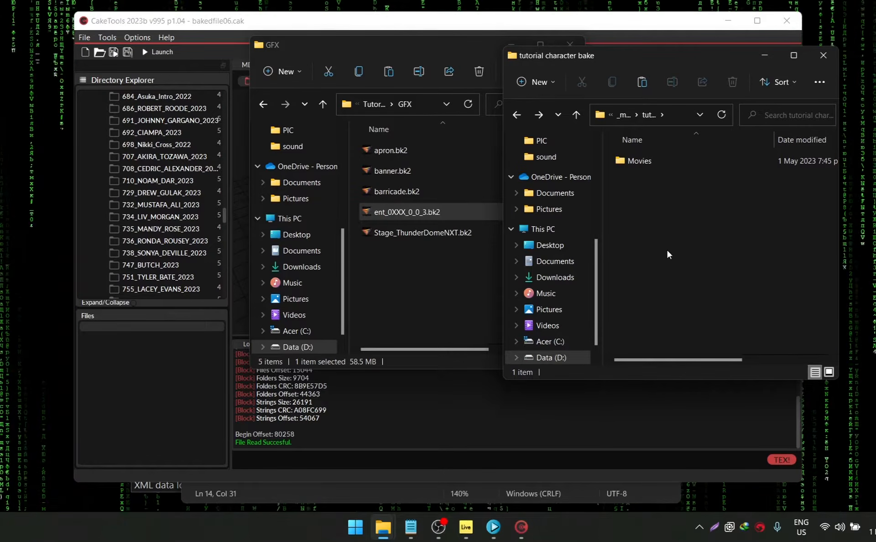
double_click(669, 165)
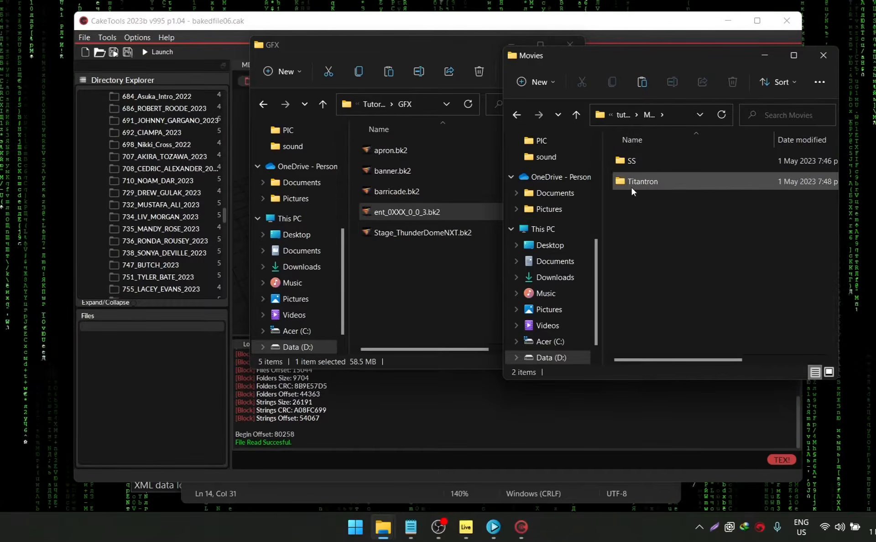
mouse_move(632, 187)
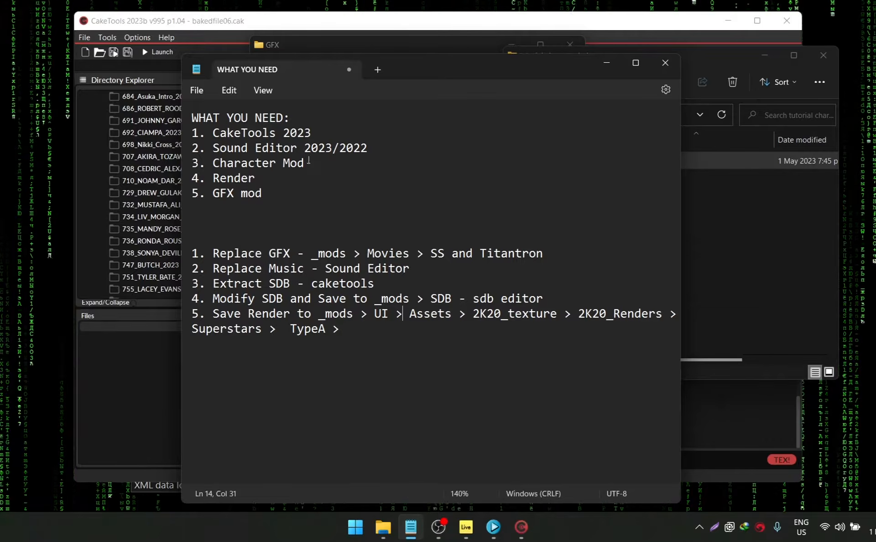
- Switch to the Sound Editor and review its database, backup and file export settings
click(494, 527)
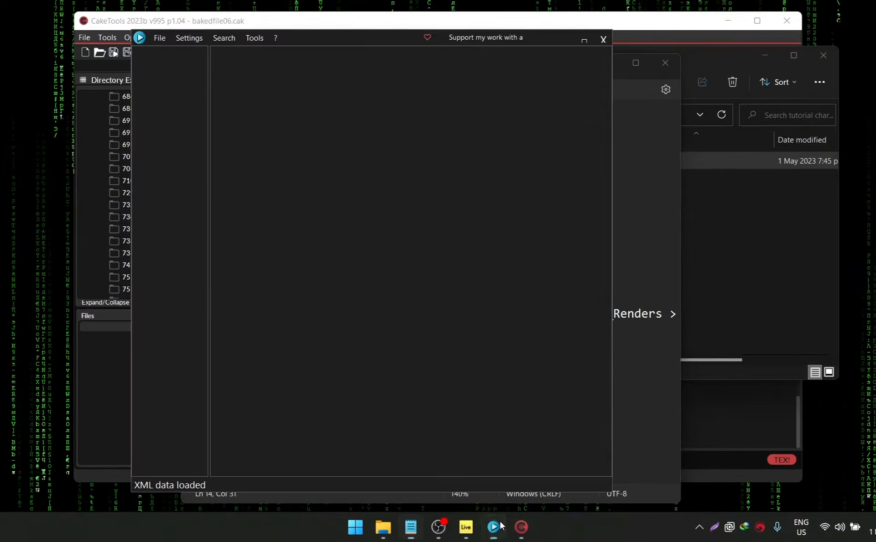
drag(371, 32, 489, 72)
click(381, 85)
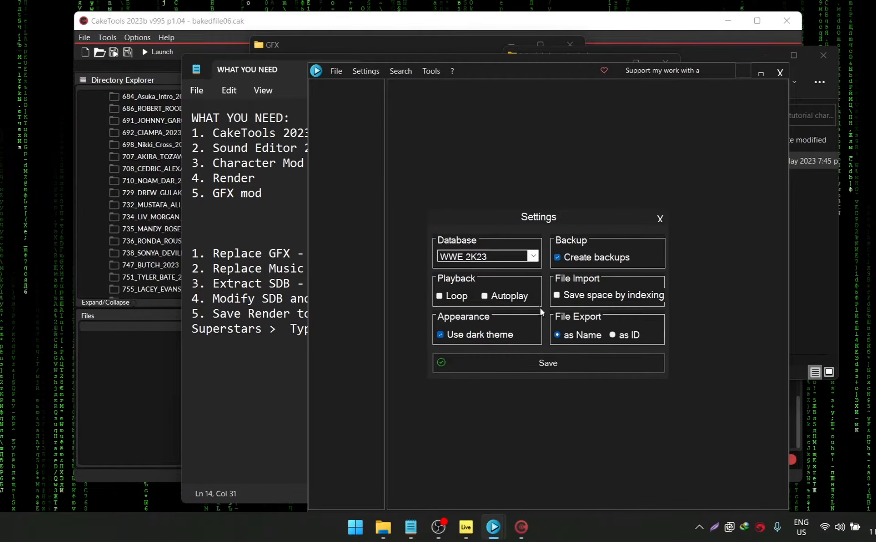
drag(549, 219, 539, 179)
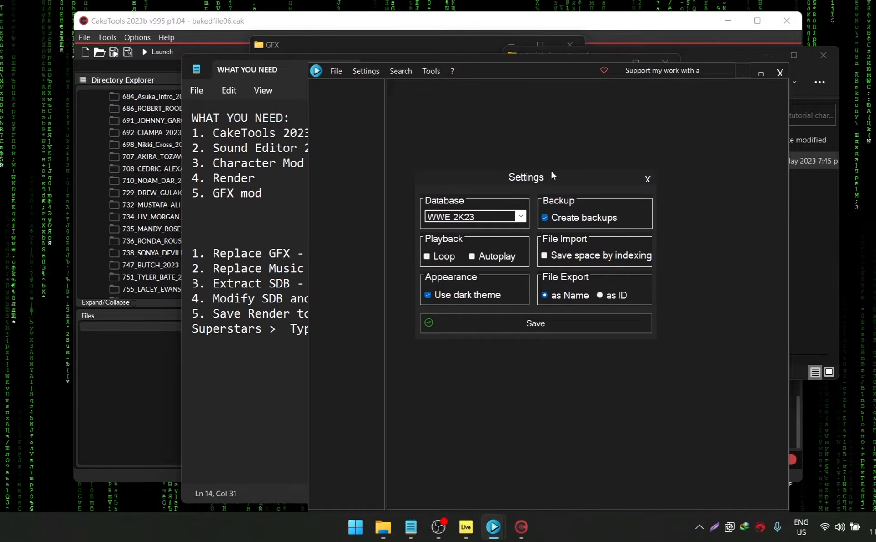
drag(540, 183, 525, 177)
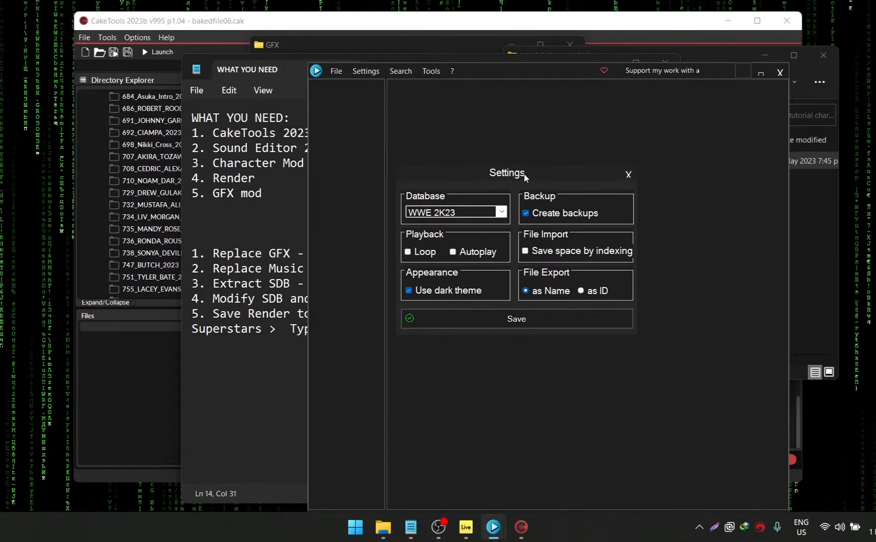
click(628, 173)
- Load music_8.pck from the WWE 2K23 sound folder and sort its sounds by name
click(337, 71)
click(358, 98)
scroll(513, 237, down, 10)
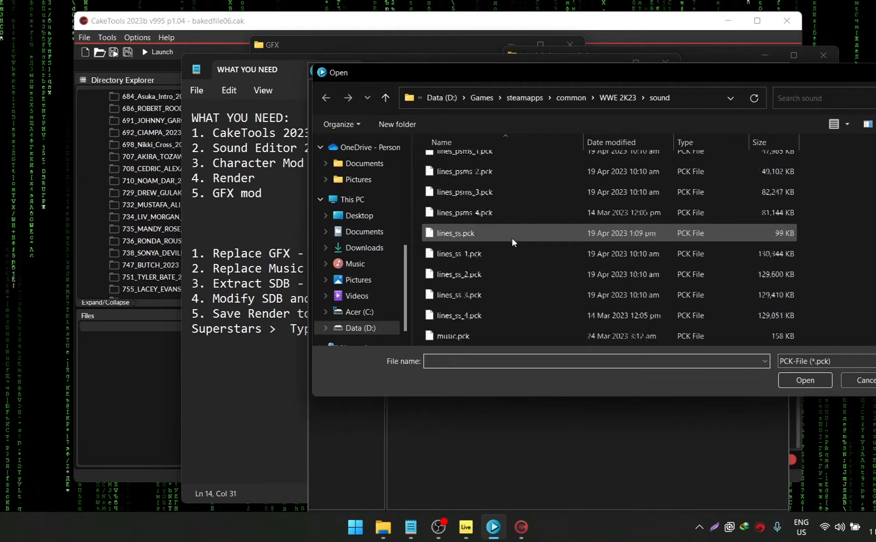
scroll(511, 250, up, 2)
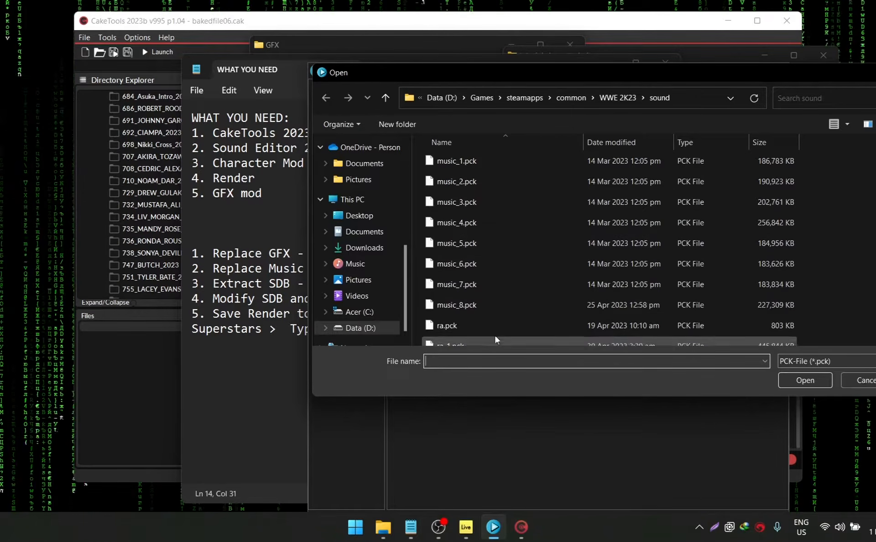
click(496, 311)
double_click(496, 310)
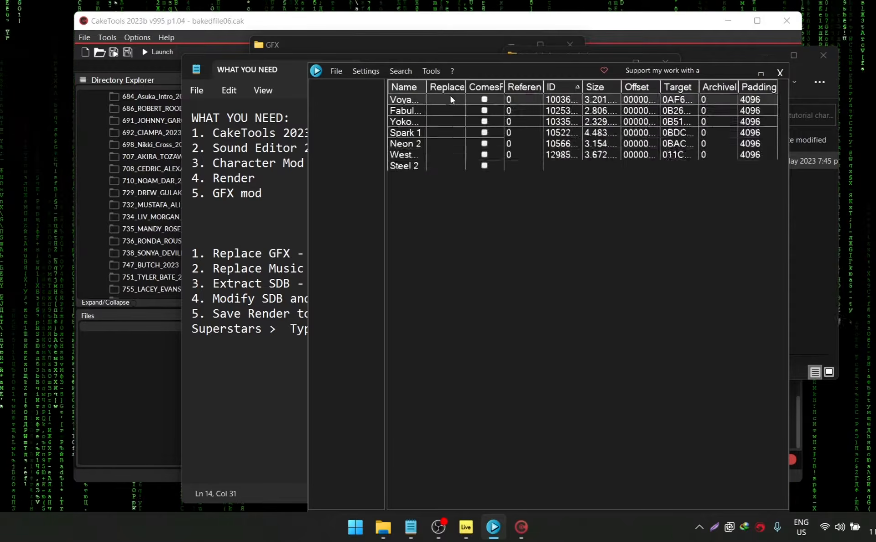
click(426, 85)
- Select the Sports 2 sound, examine its import and playback commands, and stop any playback
scroll(462, 215, down, 5)
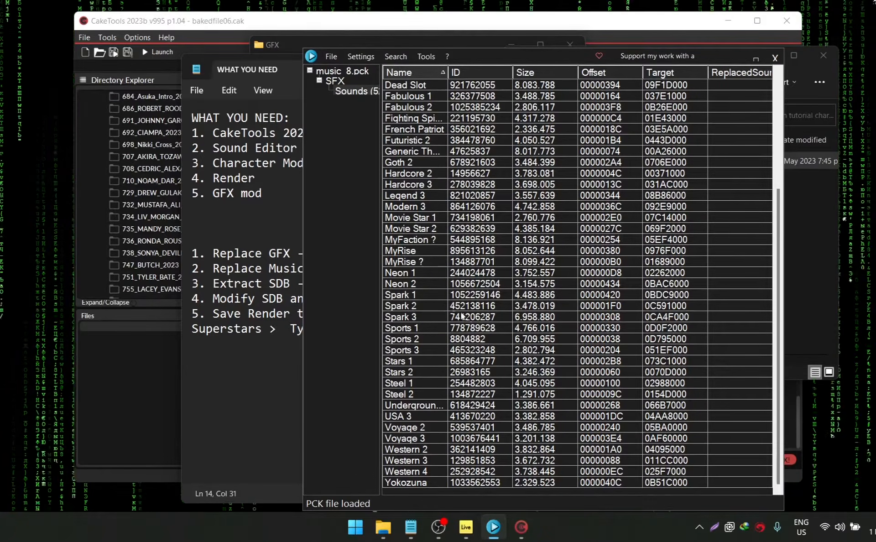
click(431, 338)
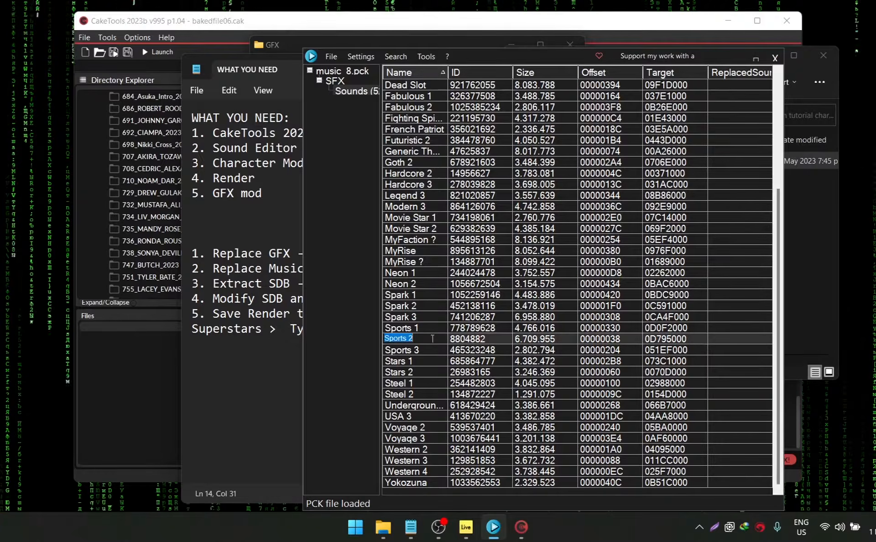
right_click(501, 337)
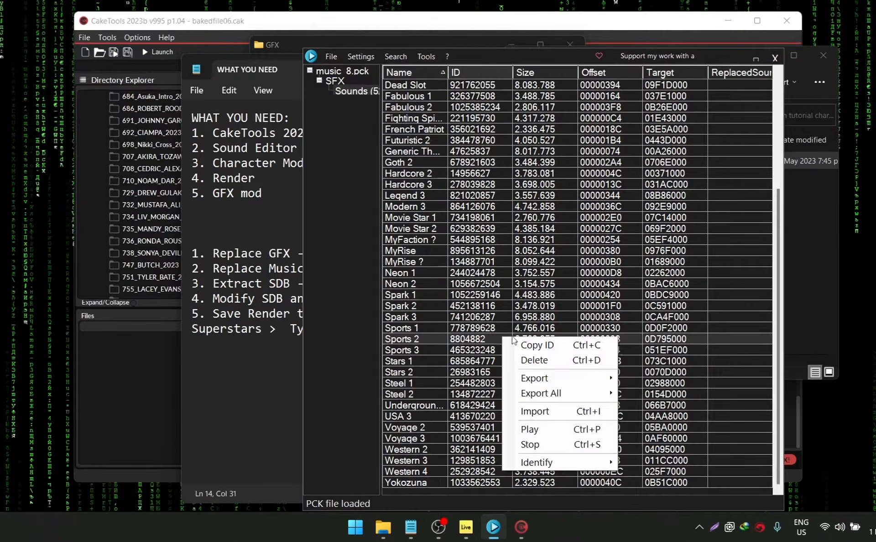
click(472, 343)
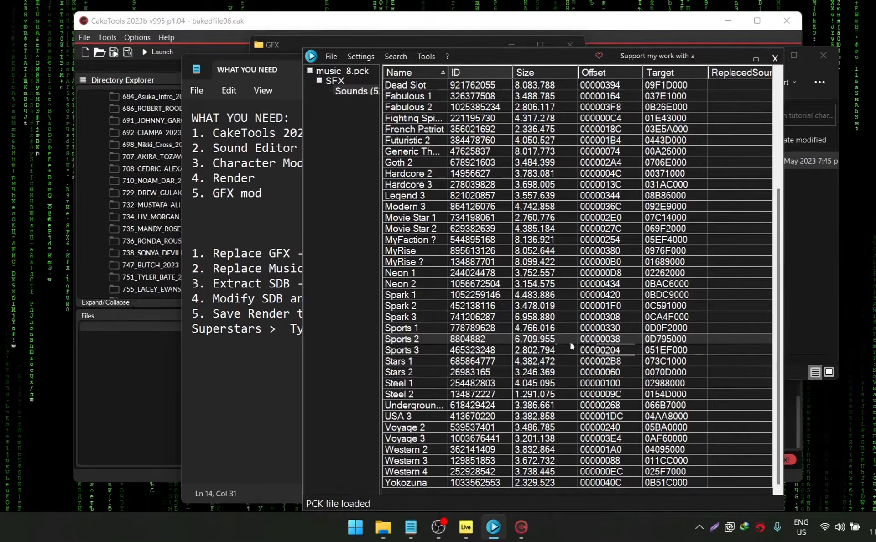
right_click(499, 341)
click(495, 341)
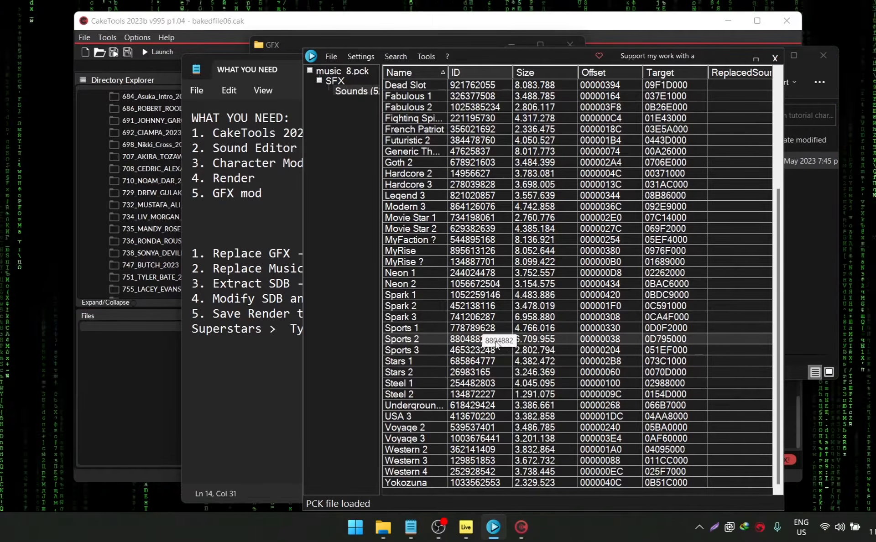
right_click(504, 339)
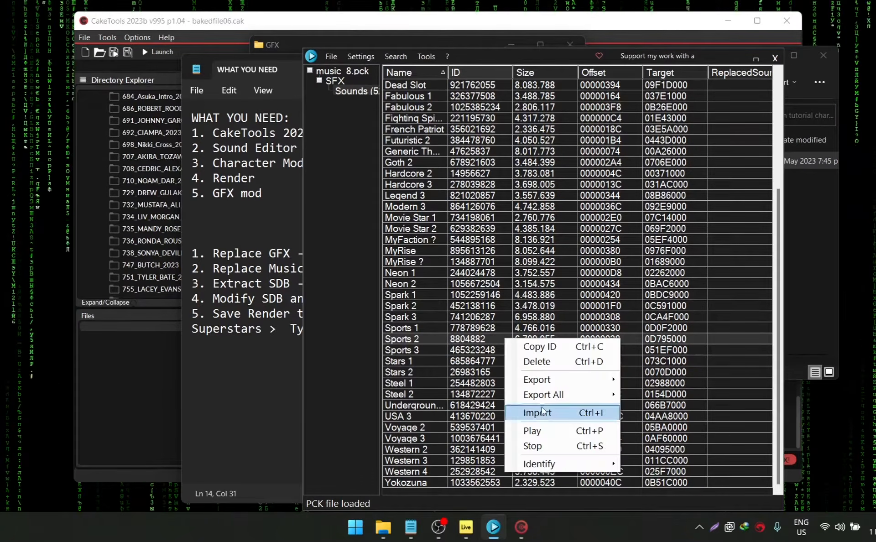
click(533, 444)
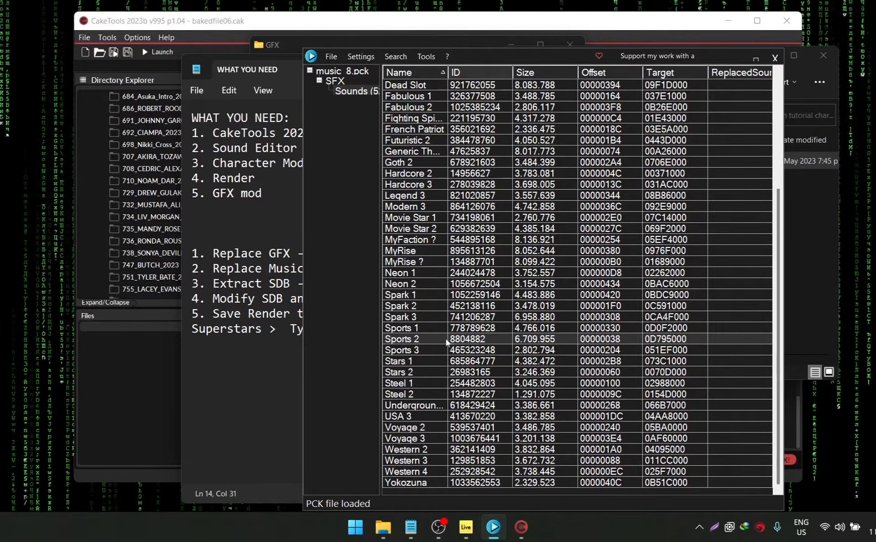
right_click(508, 343)
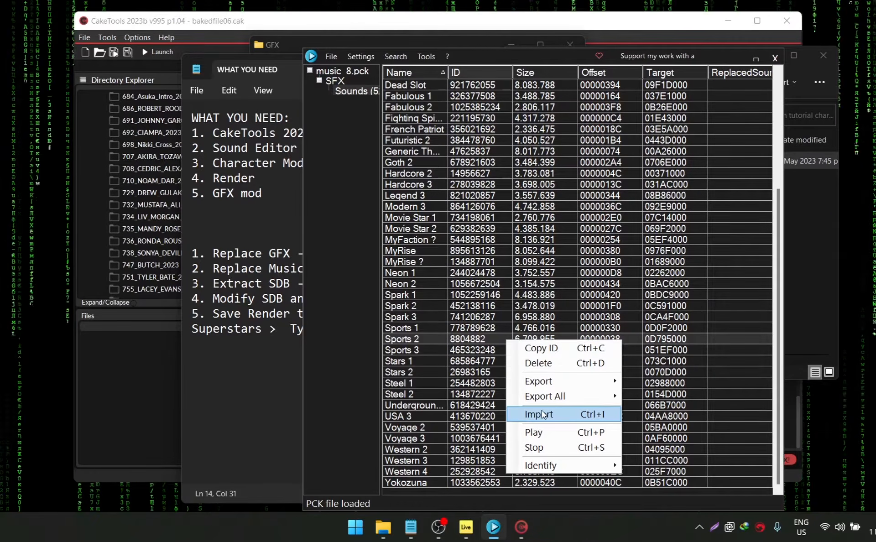
- Open the Sound-Converter and review its drop area, template, export directory and volume boost options before closing it
click(413, 56)
click(426, 59)
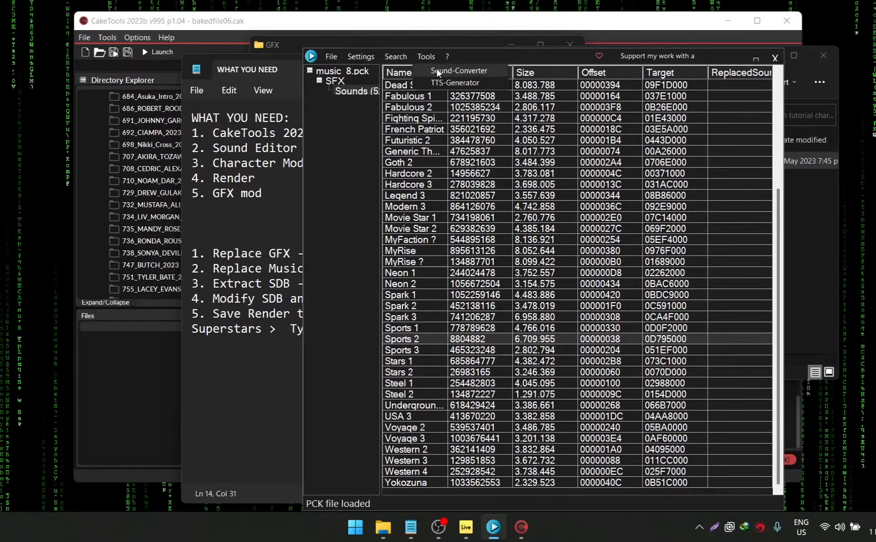
click(437, 69)
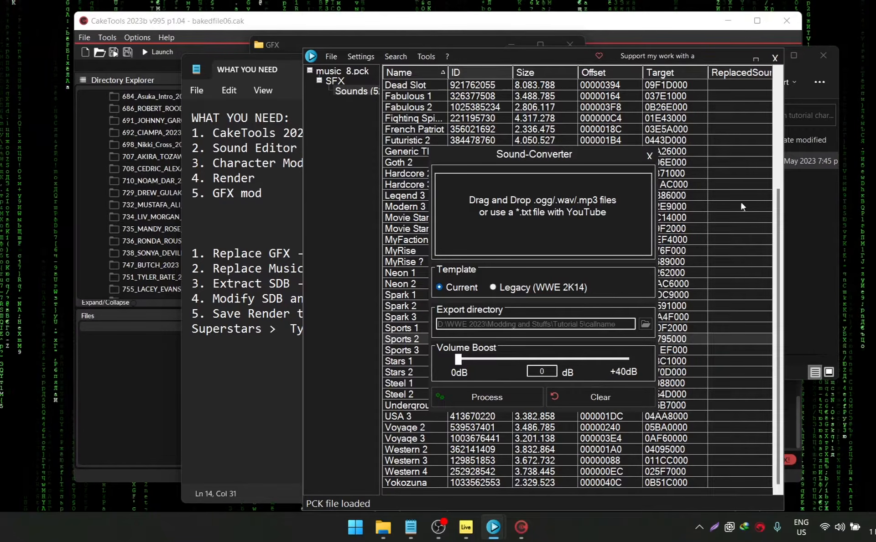
click(789, 205)
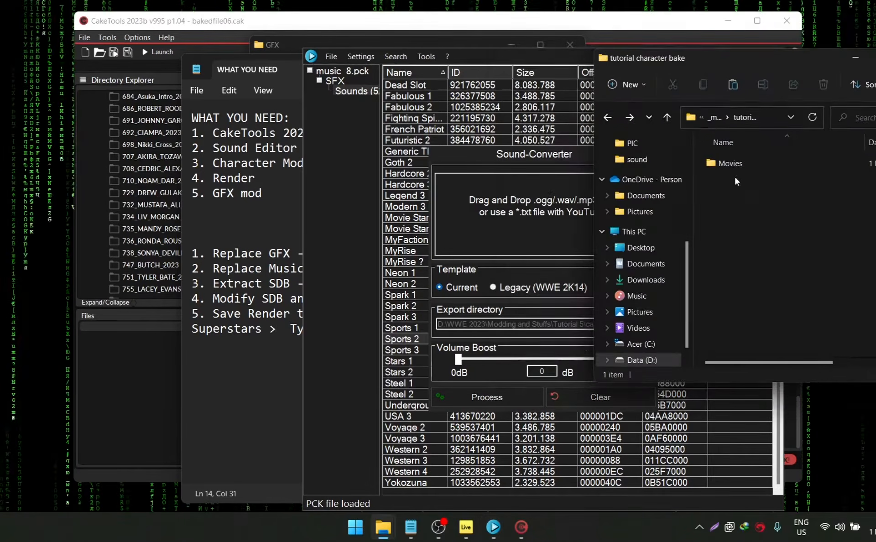
mouse_move(735, 166)
mouse_down()
mouse_move(524, 210)
mouse_move(738, 171)
mouse_up()
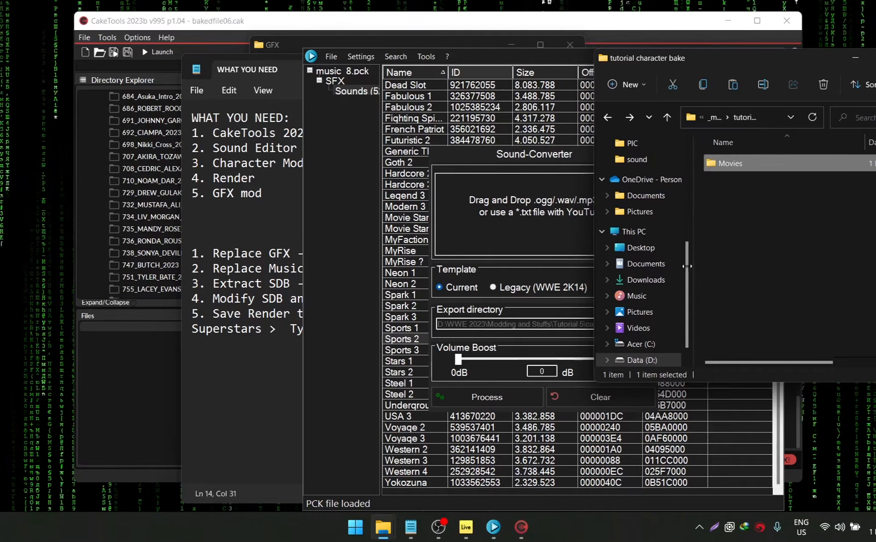
click(540, 200)
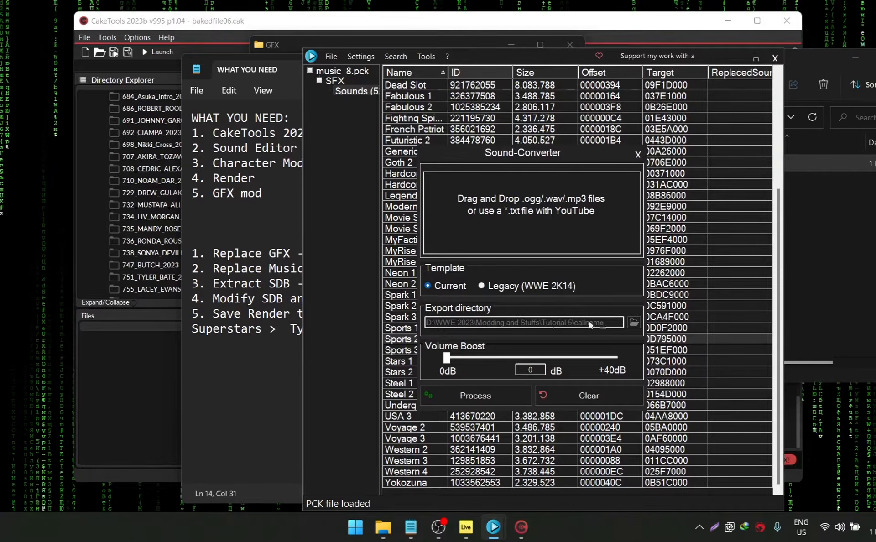
click(637, 155)
click(472, 343)
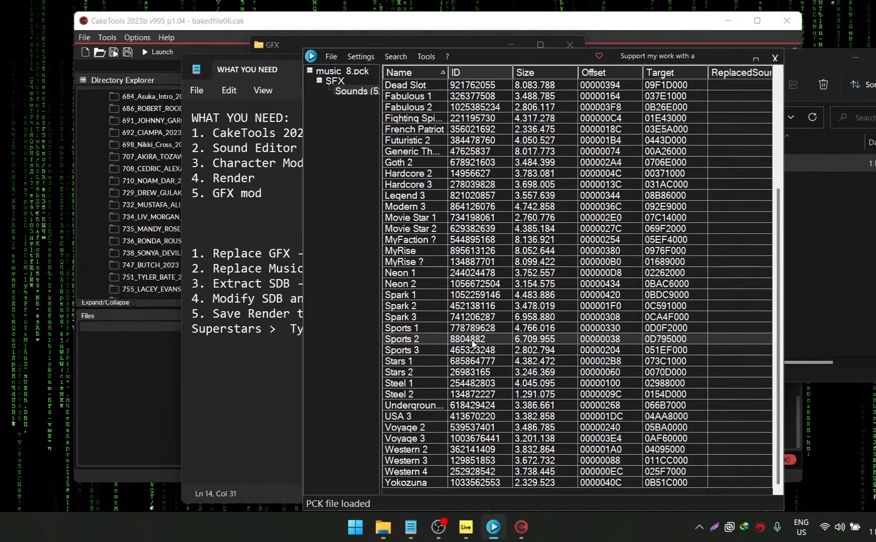
drag(503, 58, 478, 29)
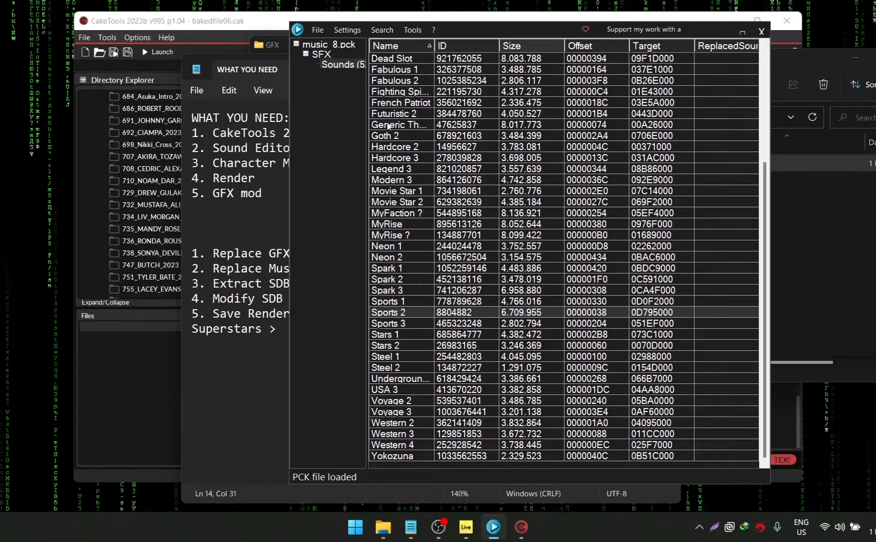
- Check the WHAT YOU NEED note and open the Render folder containing the 75100_TYLER_BATE.dds file
click(308, 303)
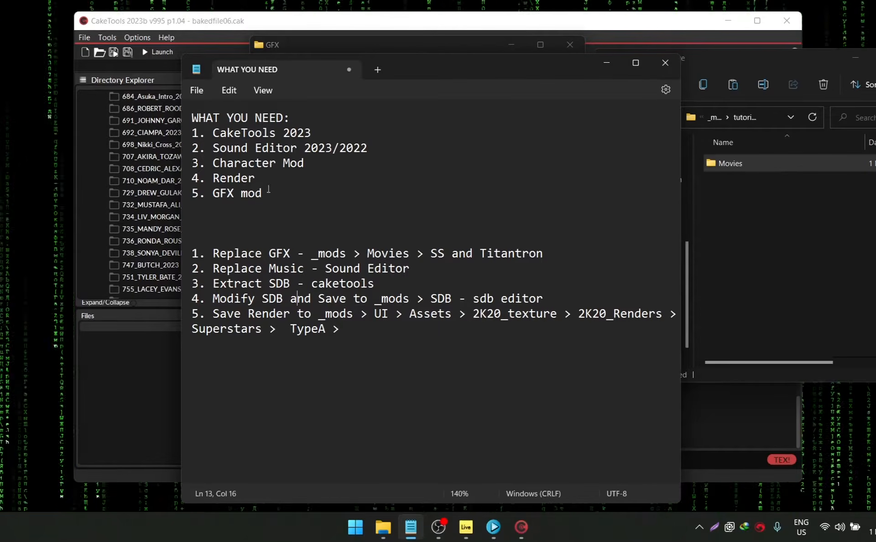
drag(368, 47, 311, 59)
click(206, 116)
double_click(347, 198)
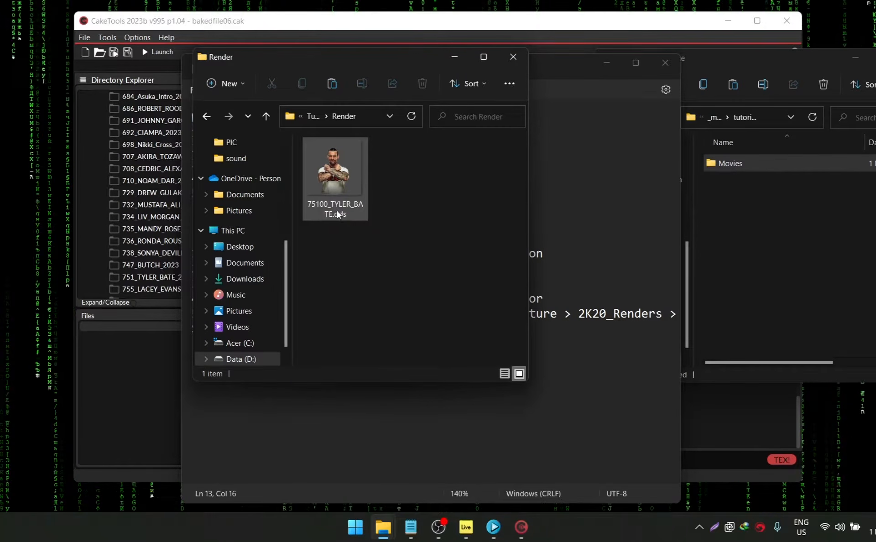
- Switch to CakeTools and open bakedfile07.cak from the WWE 2K23 folder
click(239, 22)
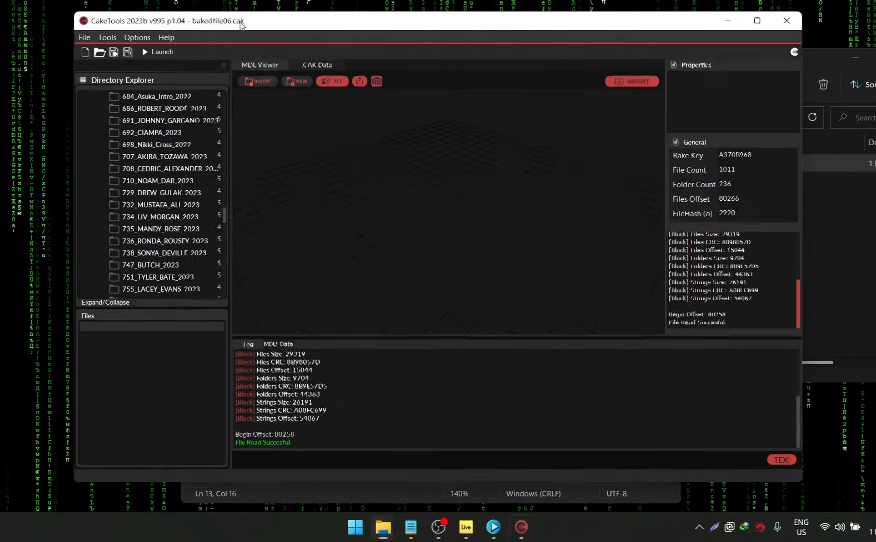
click(99, 57)
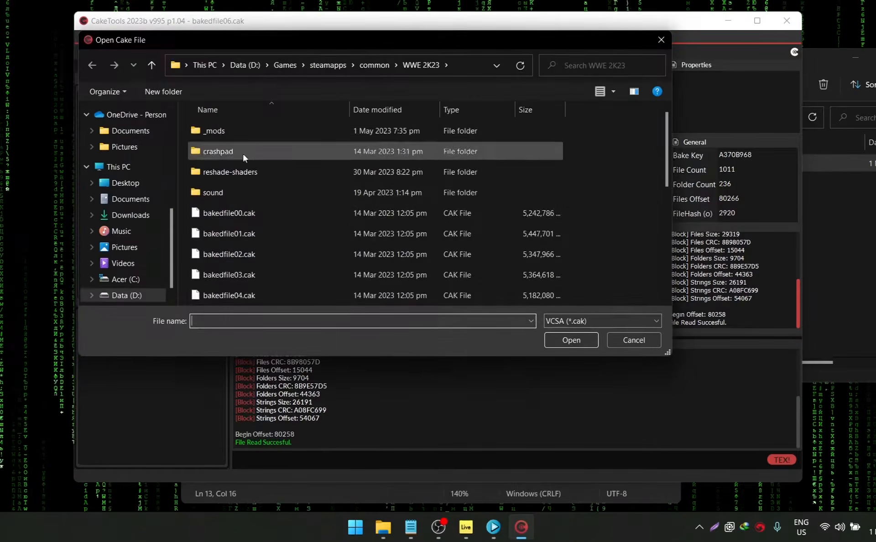
scroll(264, 237, down, 1)
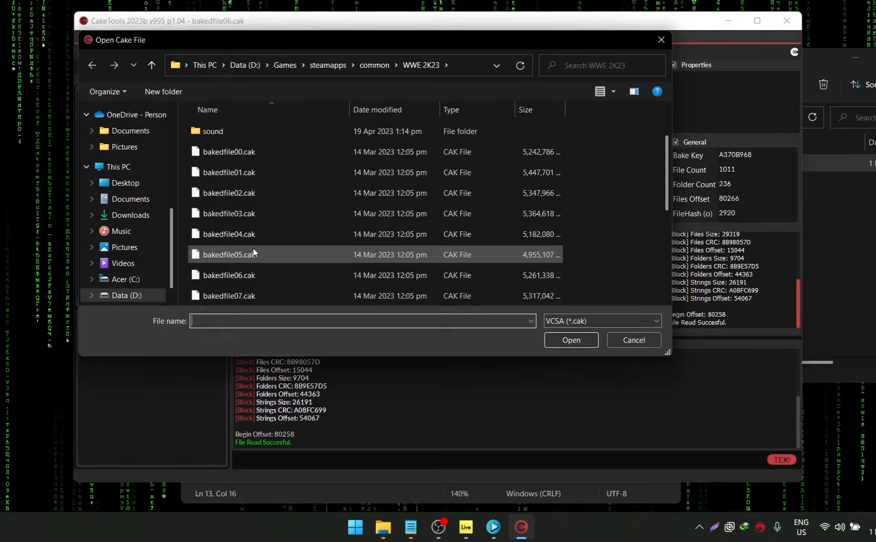
double_click(253, 296)
- Expand UI > Assets > 2K20_texture > 2K20_Renders > Superstars and list the files in TypeA
click(84, 144)
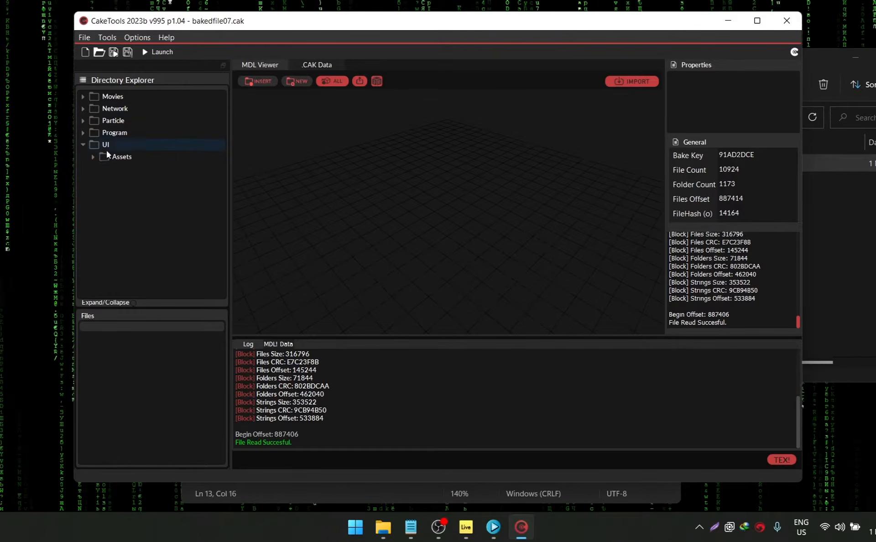
click(94, 158)
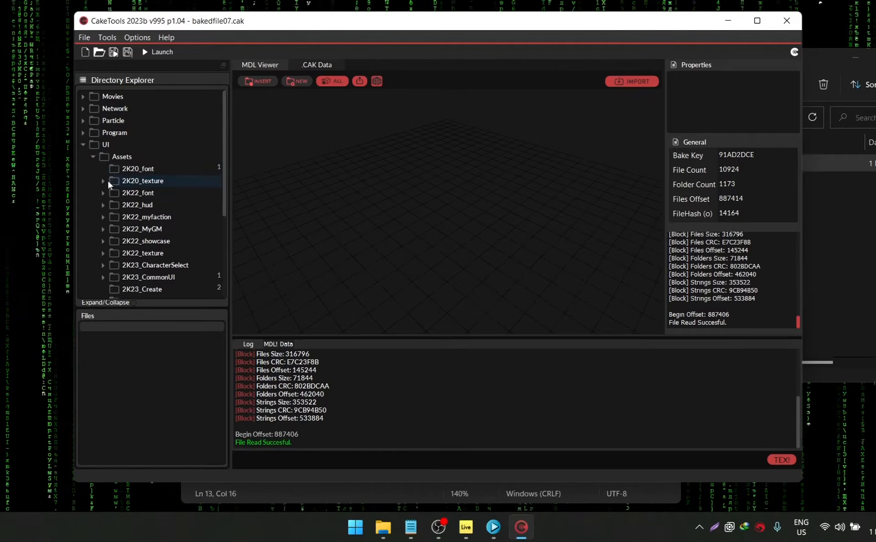
click(104, 181)
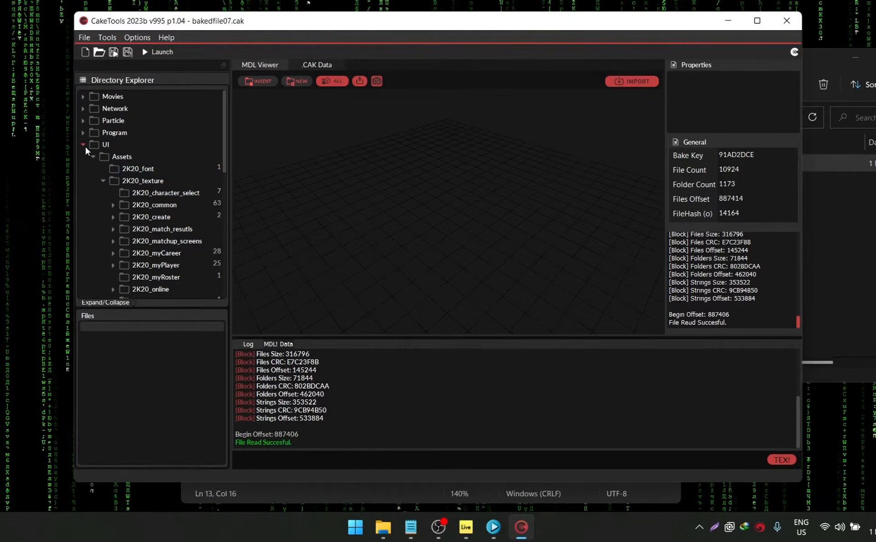
scroll(134, 195, down, 1)
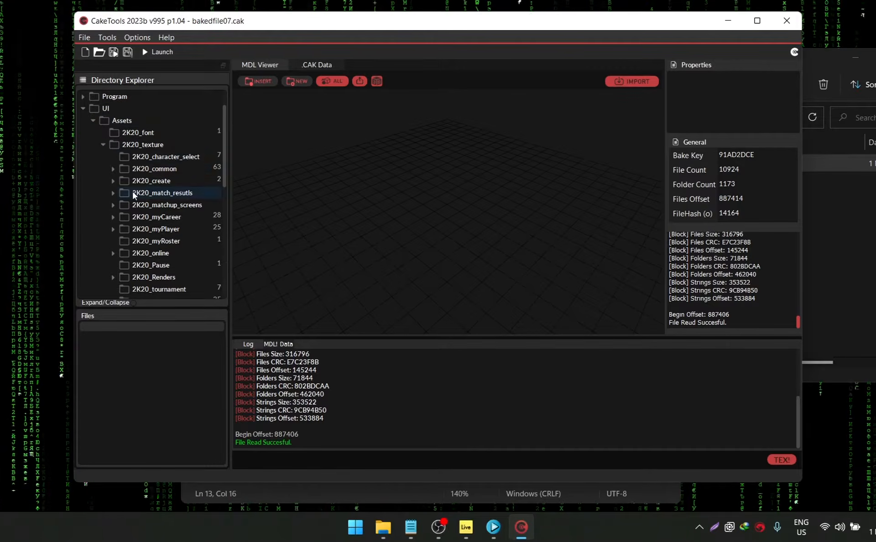
scroll(157, 239, down, 1)
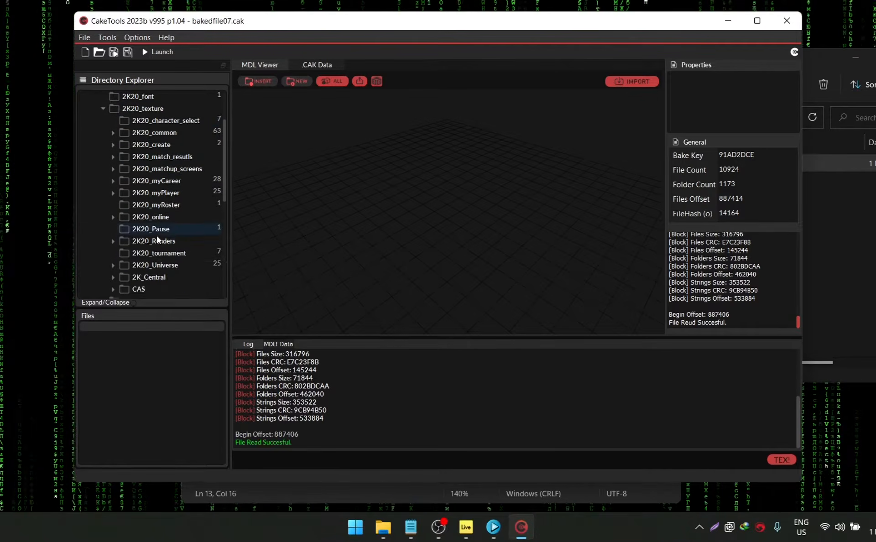
click(113, 241)
click(122, 266)
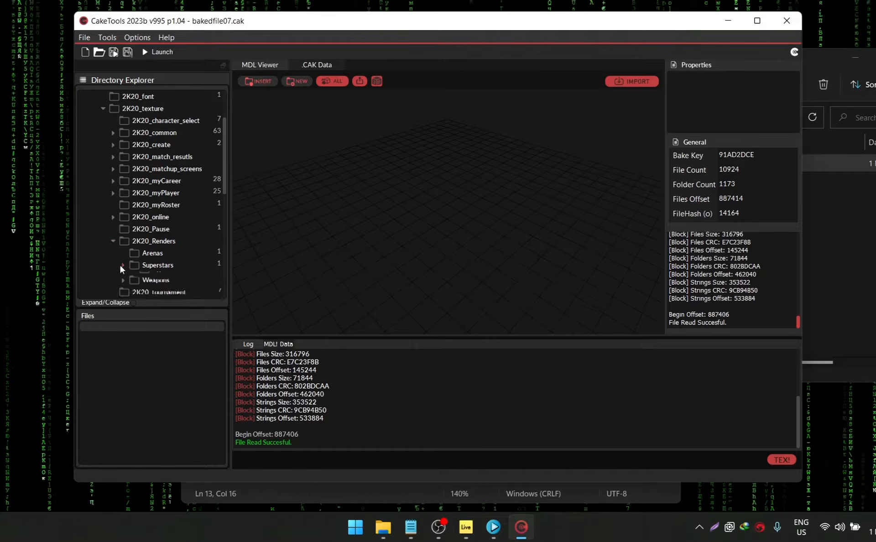
click(141, 254)
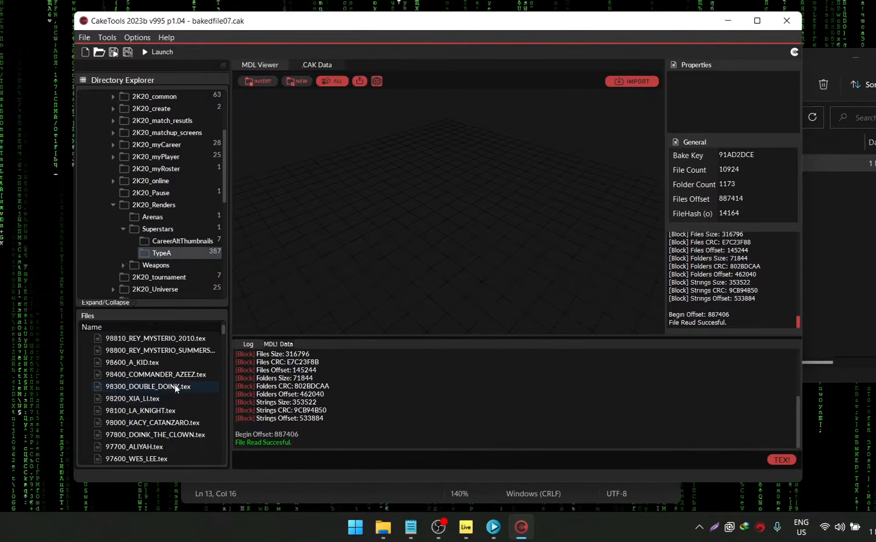
- Look through the TypeA render files and check the wrestler number on the character folder in Movies > SS against the DDS render
scroll(176, 386, down, 20)
mouse_move(222, 362)
mouse_down()
mouse_move(221, 464)
mouse_move(228, 374)
mouse_up()
click(842, 249)
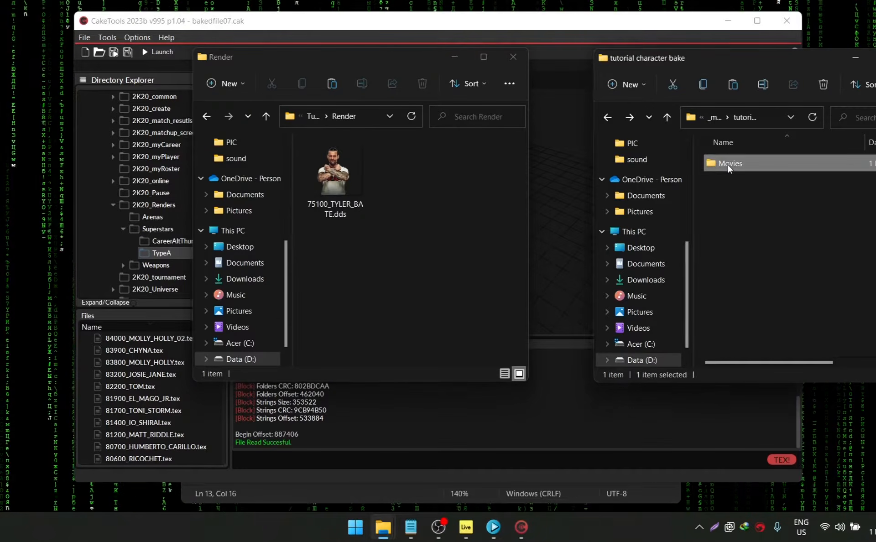
double_click(727, 165)
click(748, 170)
double_click(748, 169)
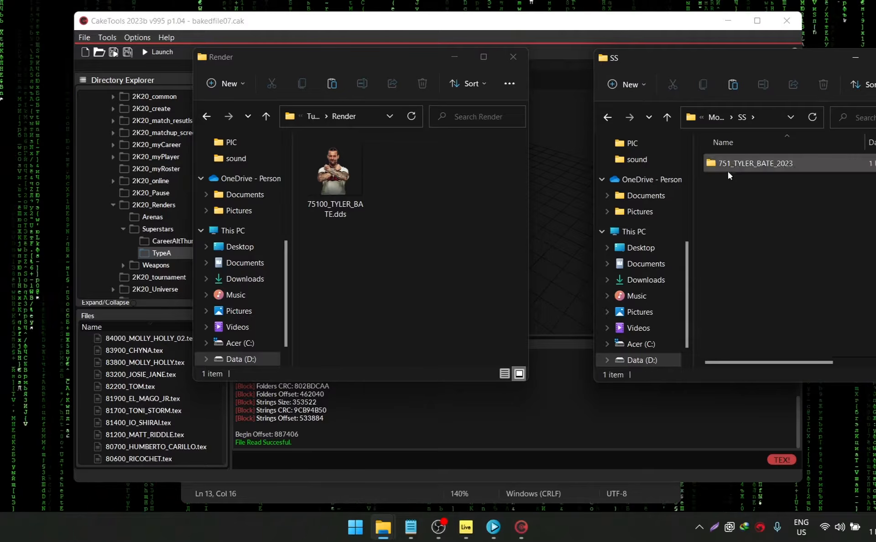
click(323, 214)
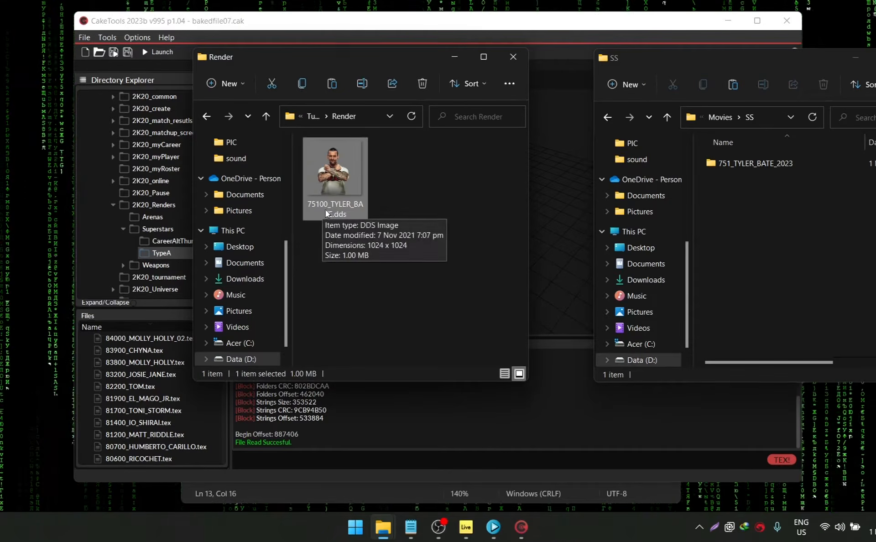
- Find Tyler Bate's texture among the TypeA files and compare its name with the DDS file in the Render folder
click(561, 63)
scroll(188, 382, up, 10)
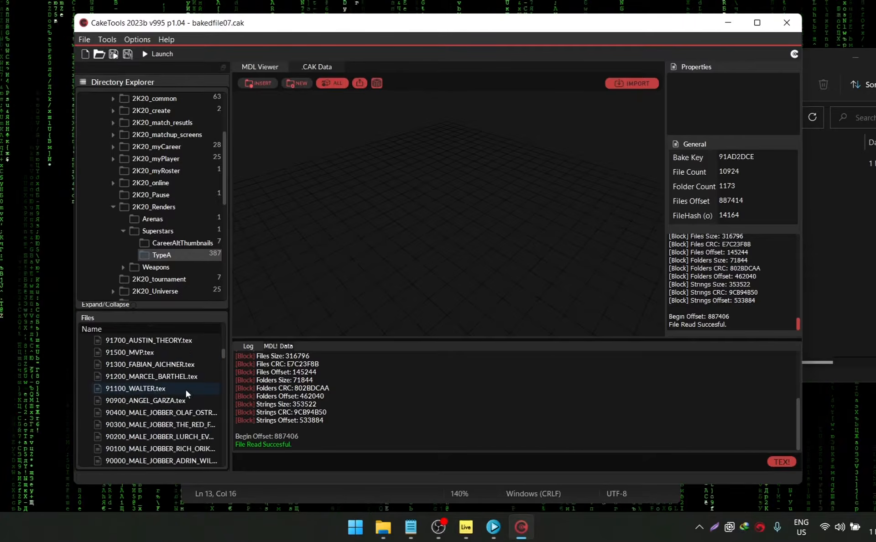
scroll(185, 390, up, 10)
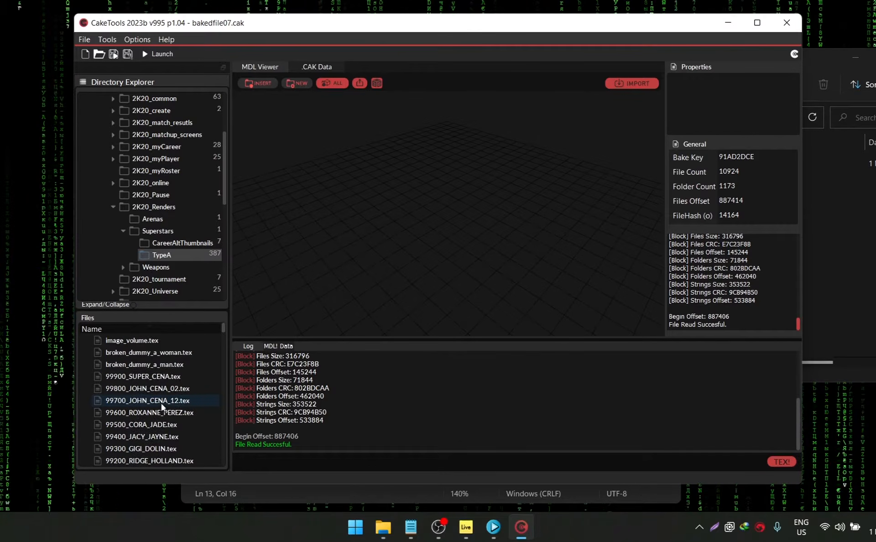
scroll(160, 404, down, 20)
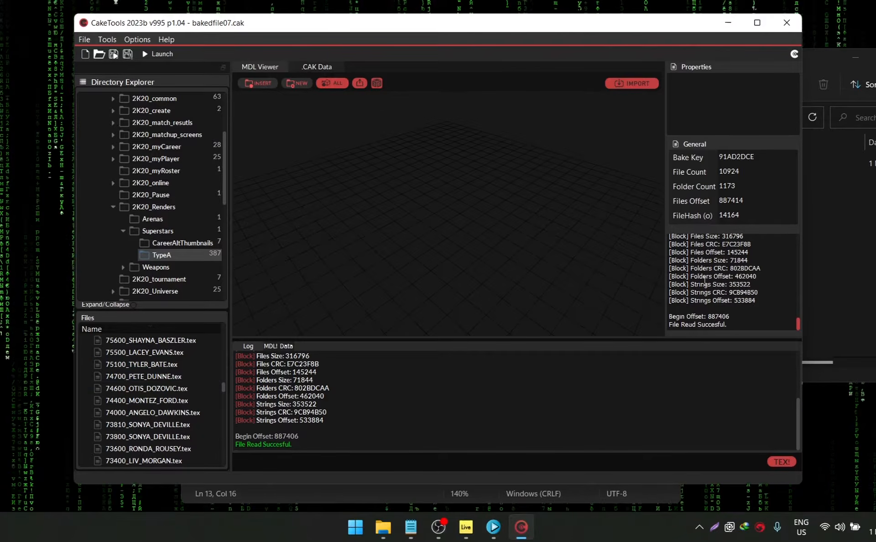
click(384, 527)
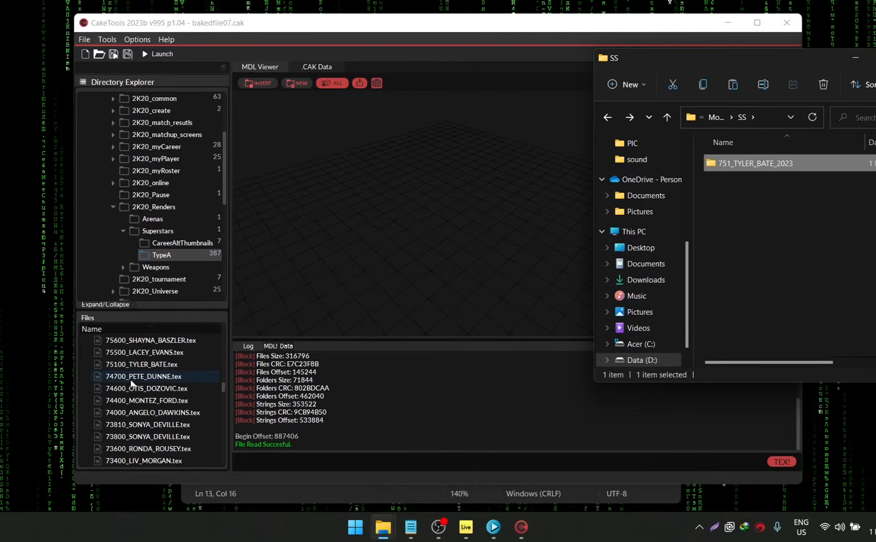
mouse_move(383, 527)
click(358, 464)
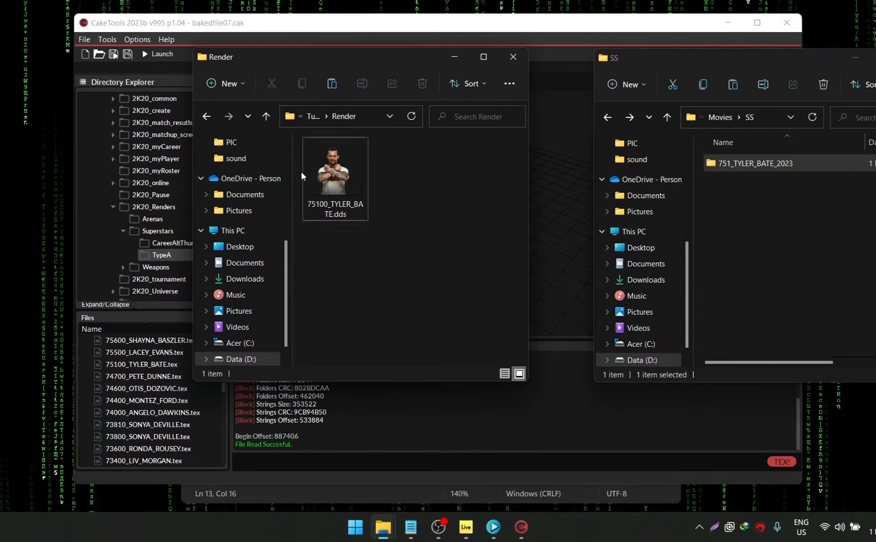
click(791, 220)
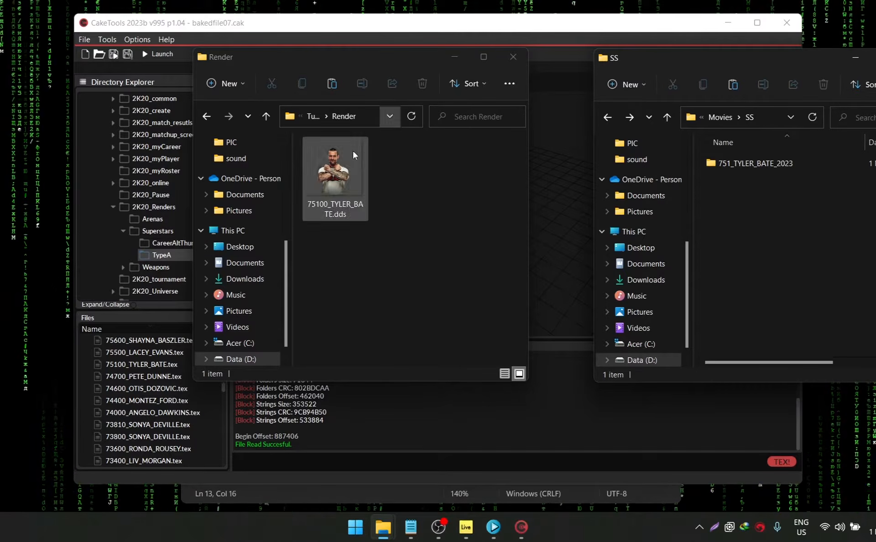
- Return to the tutorial character bake folder and create a folder named UI beside Movies
click(616, 123)
click(616, 122)
drag(741, 63, 651, 56)
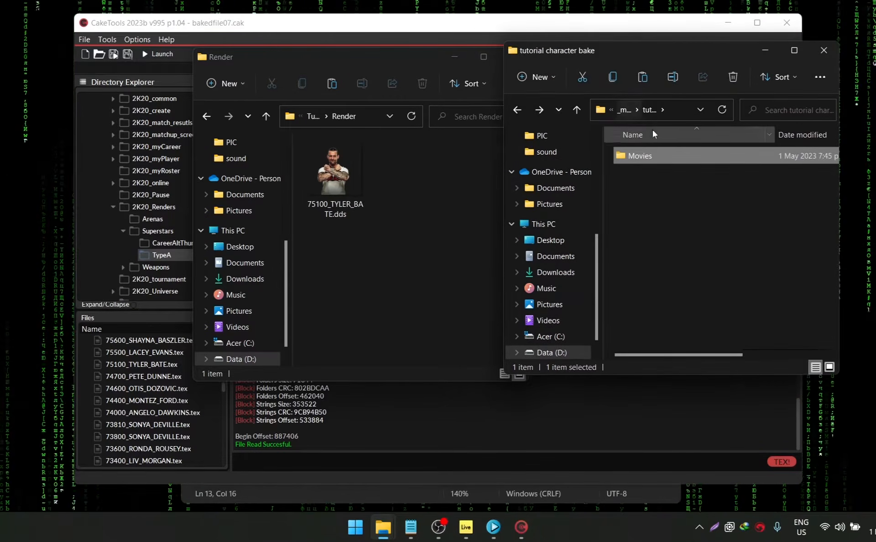
right_click(651, 180)
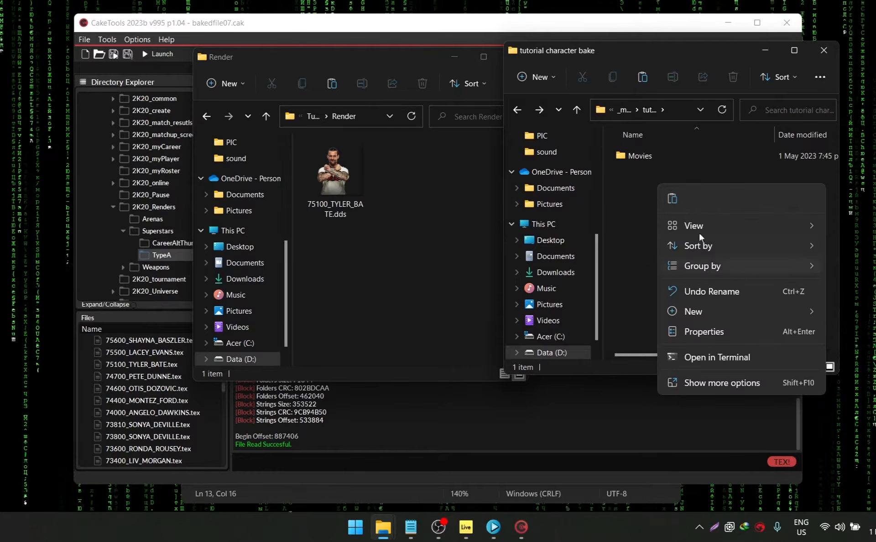
click(533, 81)
click(546, 106)
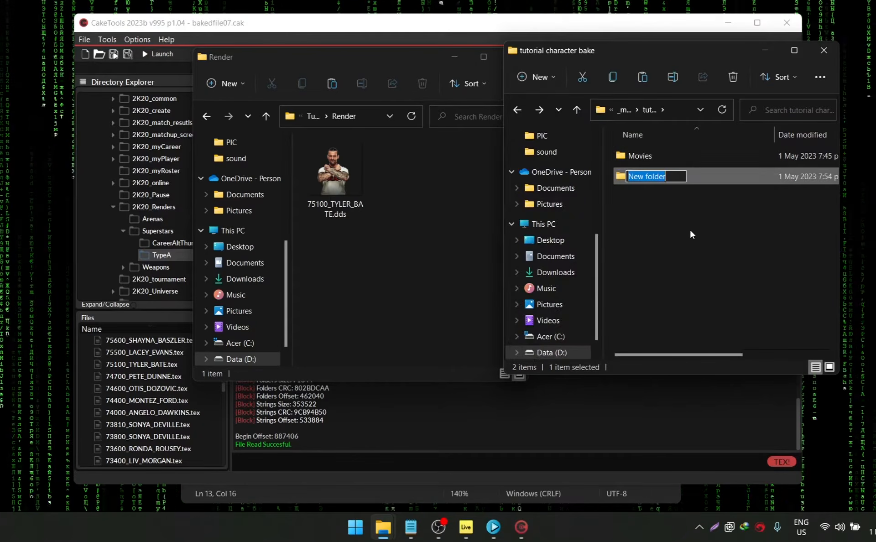
text(UI)
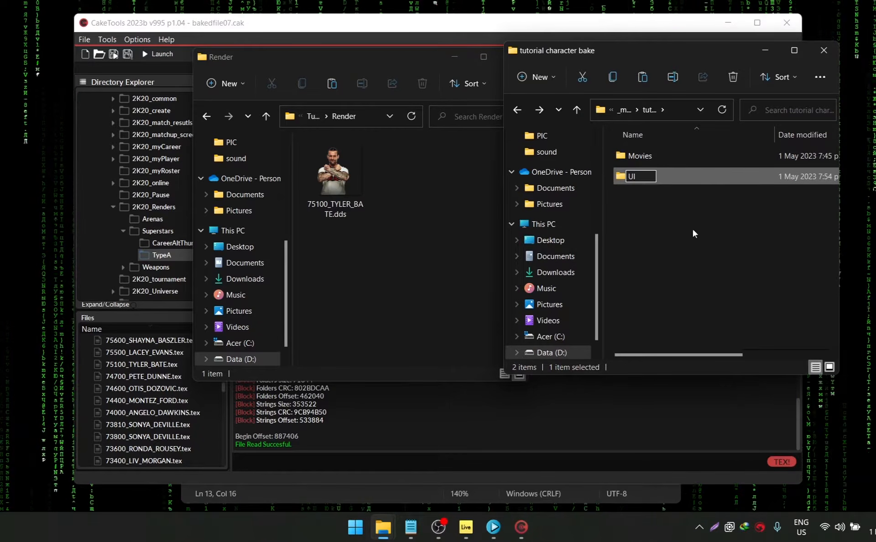
key(Return)
- Create a folder named Assets inside the new UI folder
scroll(129, 161, up, 3)
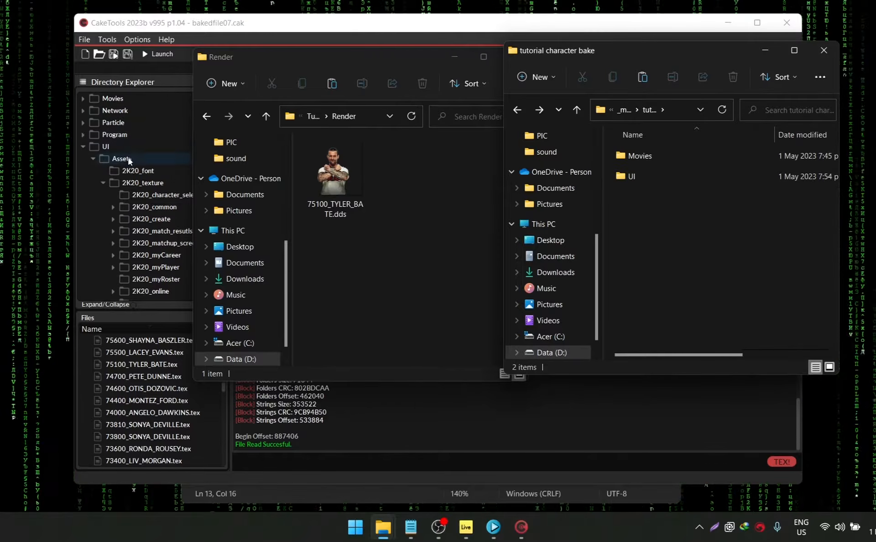
double_click(655, 180)
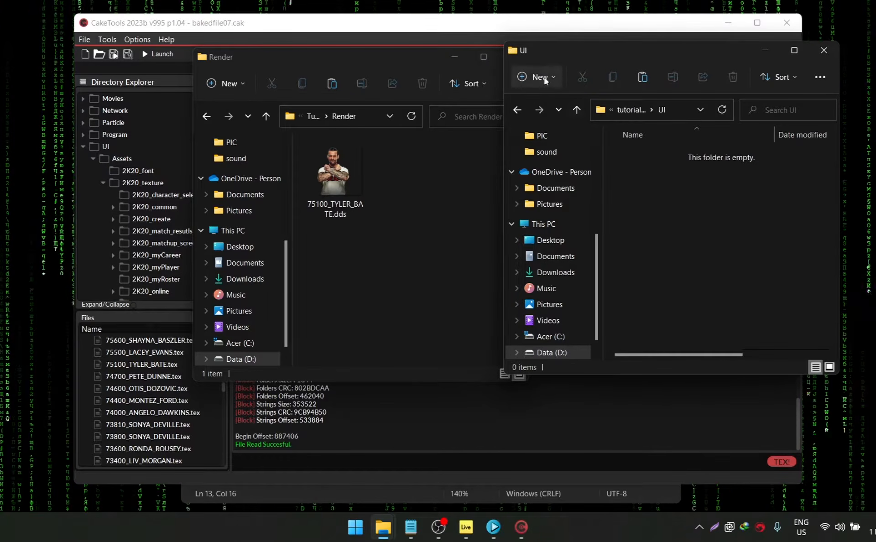
click(541, 78)
click(546, 105)
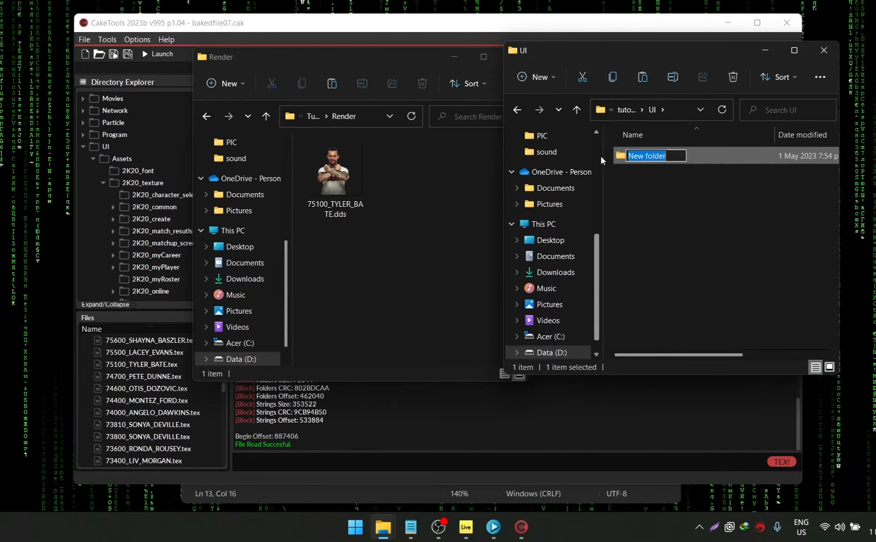
text(Assetts)
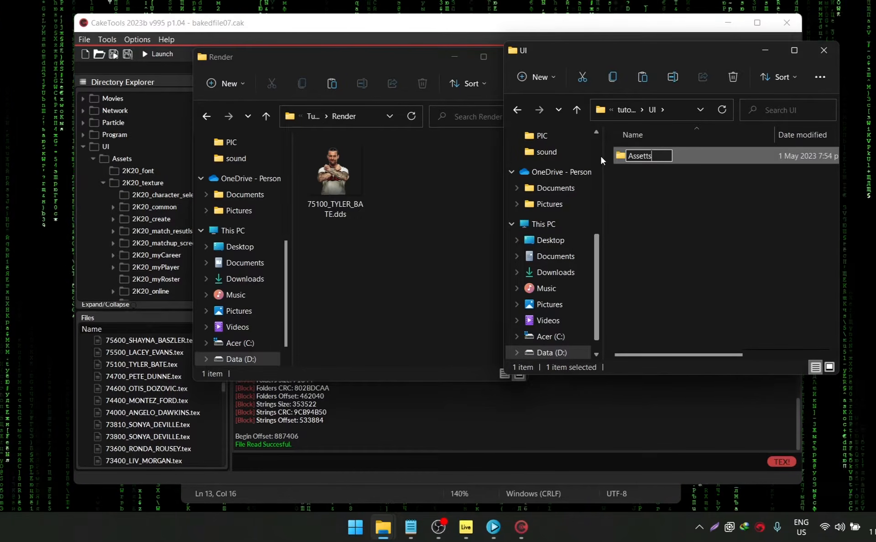
key(BackSpace)
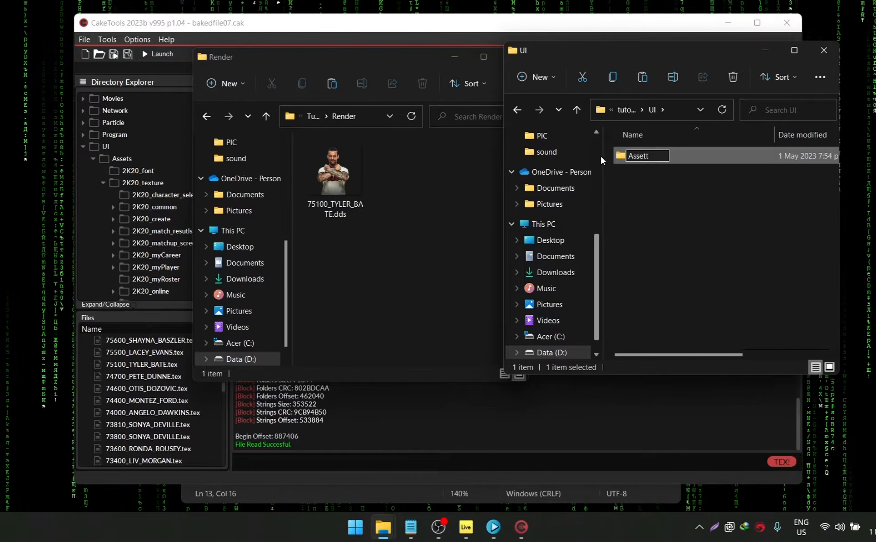
key(BackSpace)
text(s)
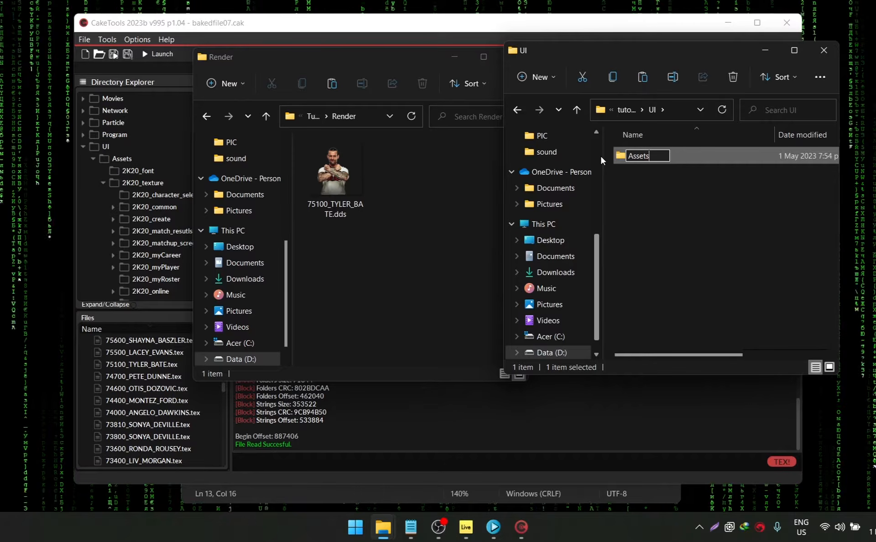
key(Return)
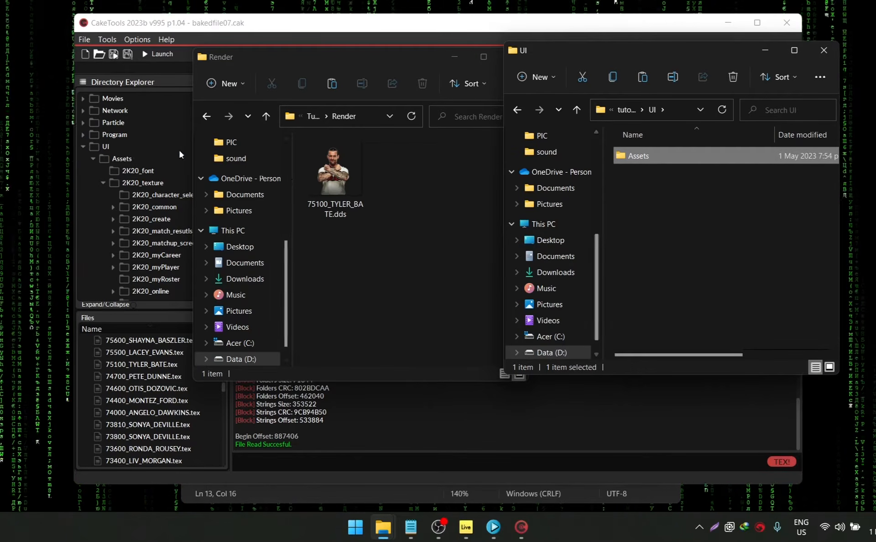
- Open the Assets folder and create a folder named 2K20_texture in it
double_click(723, 158)
click(537, 76)
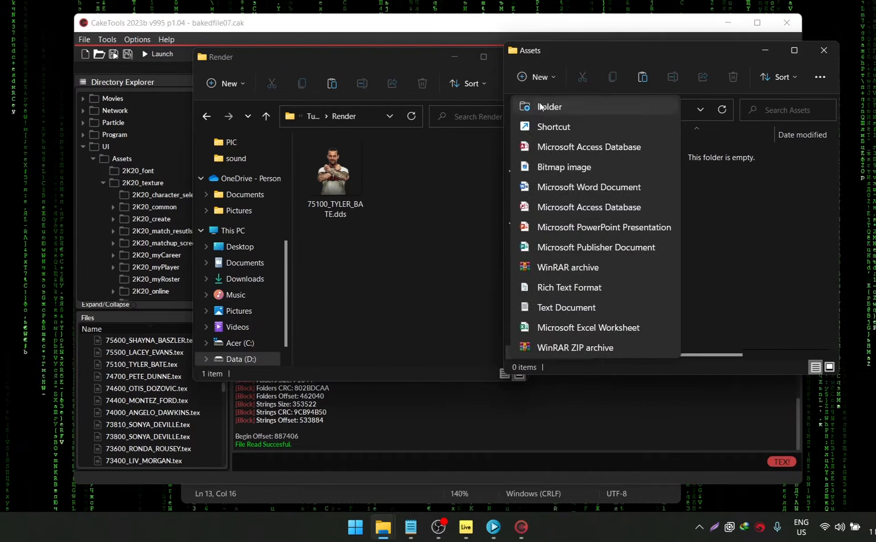
click(540, 107)
text(2K2)
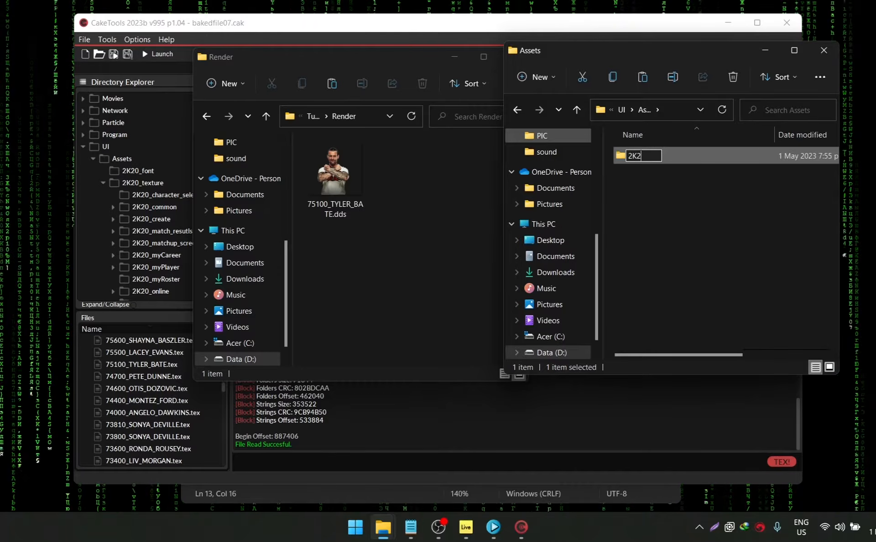
text(0_tex)
text(ture)
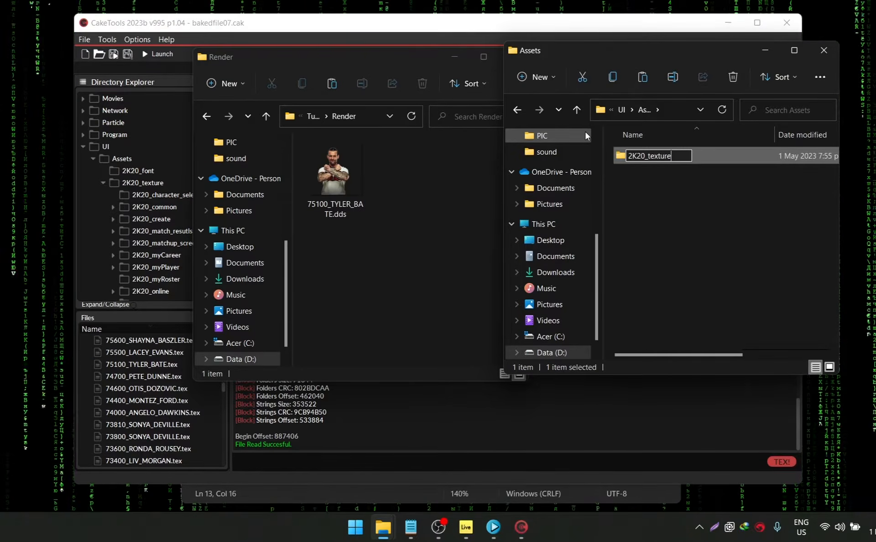
key(alt+Tab)
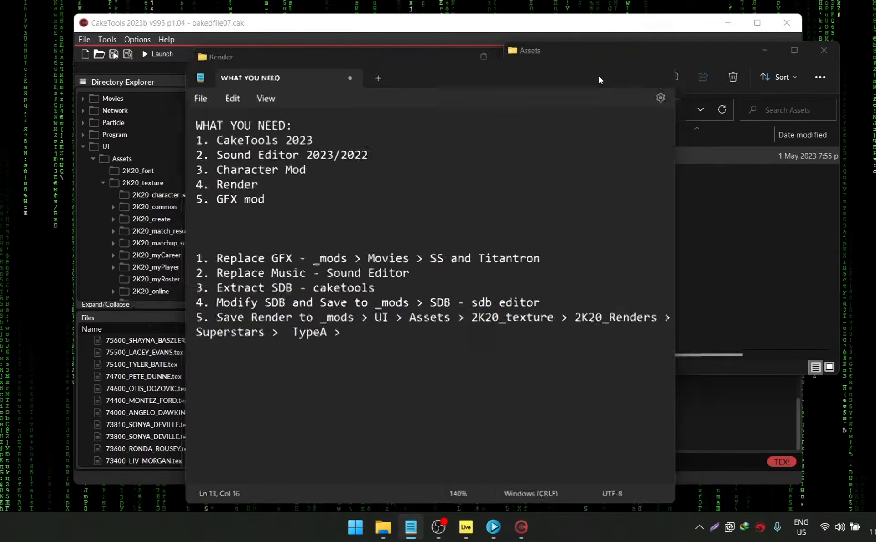
click(606, 63)
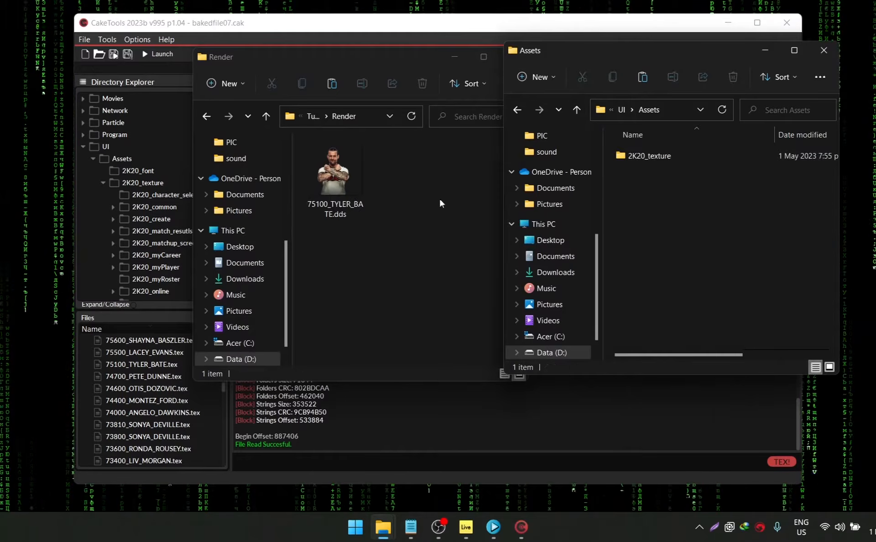
- Open the 2K20_texture folder and create a folder named 2K20_Render in it
double_click(637, 159)
click(526, 78)
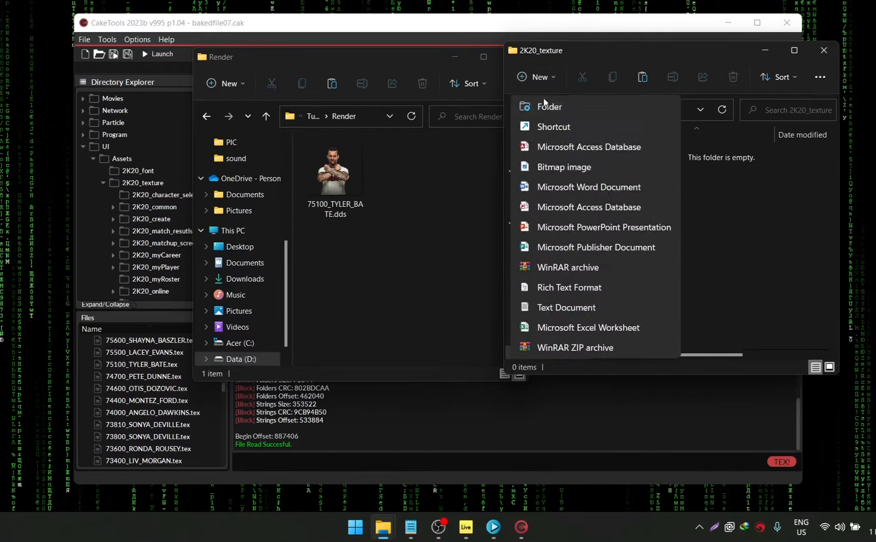
click(538, 105)
text(2K20_)
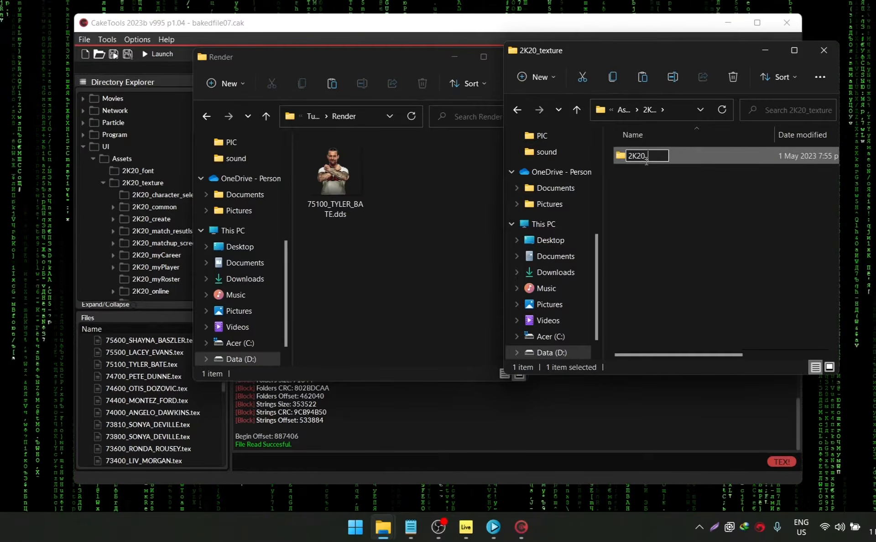
scroll(157, 210, down, 3)
text(20_)
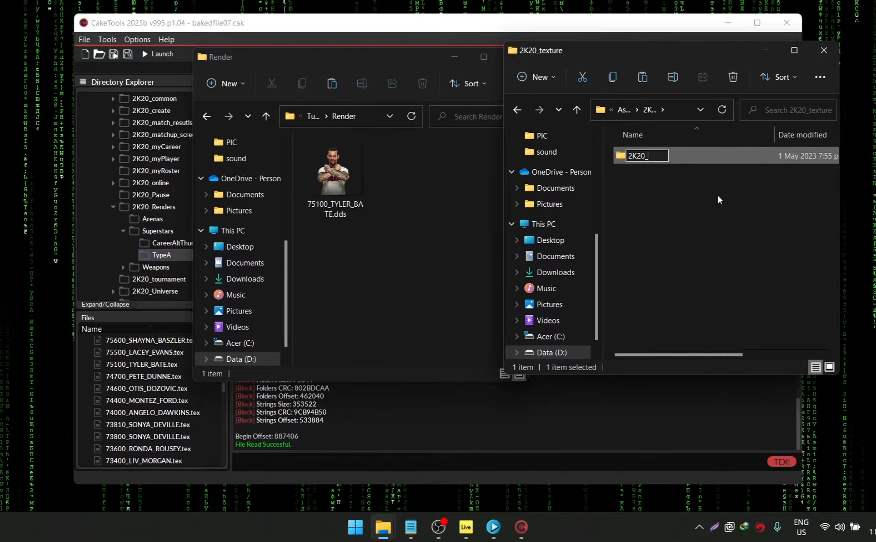
text(Render)
click(682, 165)
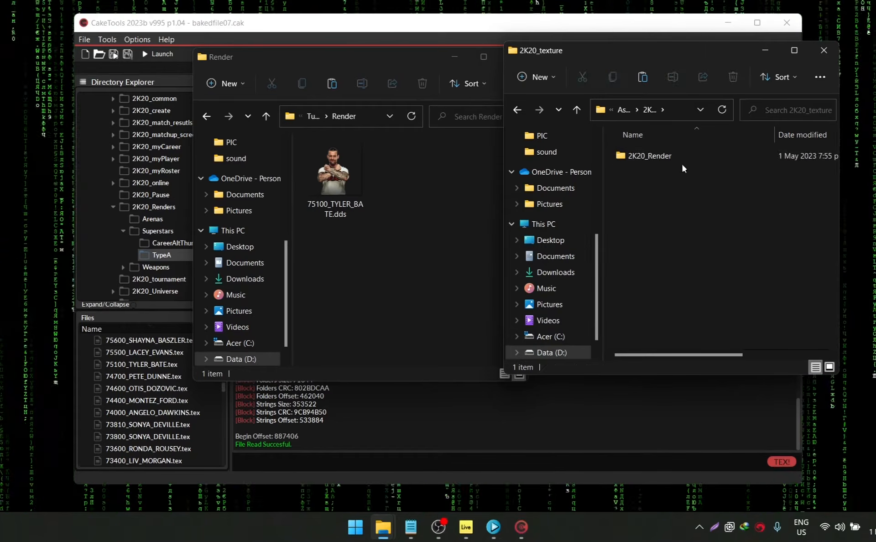
- Rename the new folder inside 2K20_texture as 2K20_Renders
click(675, 162)
key(F2)
key(End)
text(s)
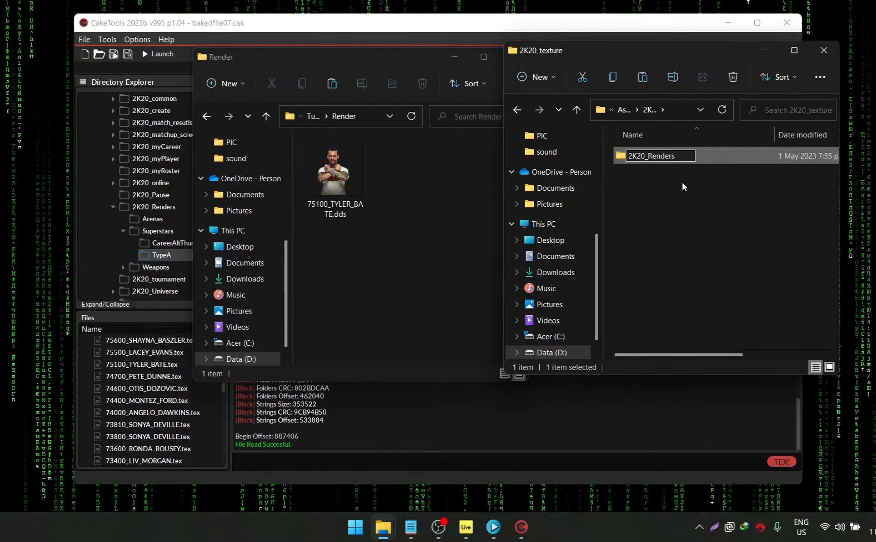
click(685, 178)
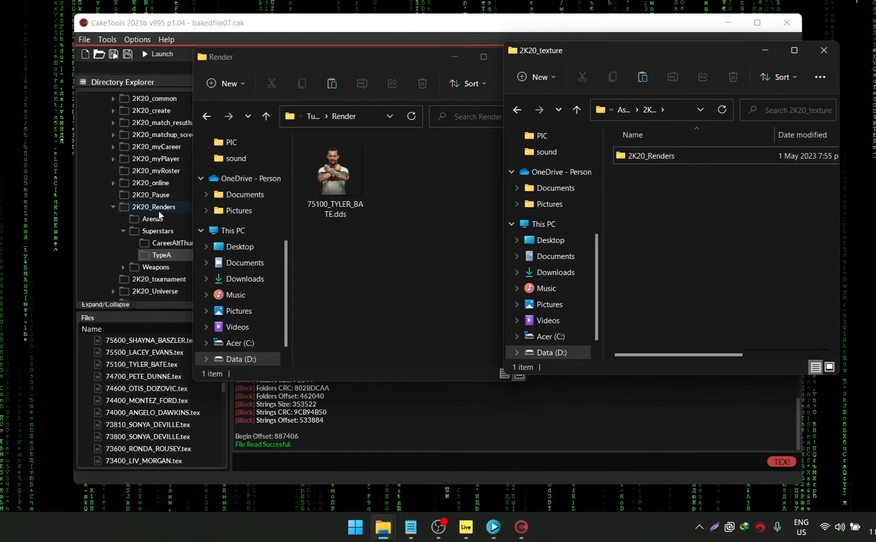
- Check the folder tree in CakeTools, then create a folder named Superstars inside 2K20_Renders in File Explorer
click(196, 40)
scroll(154, 231, up, 3)
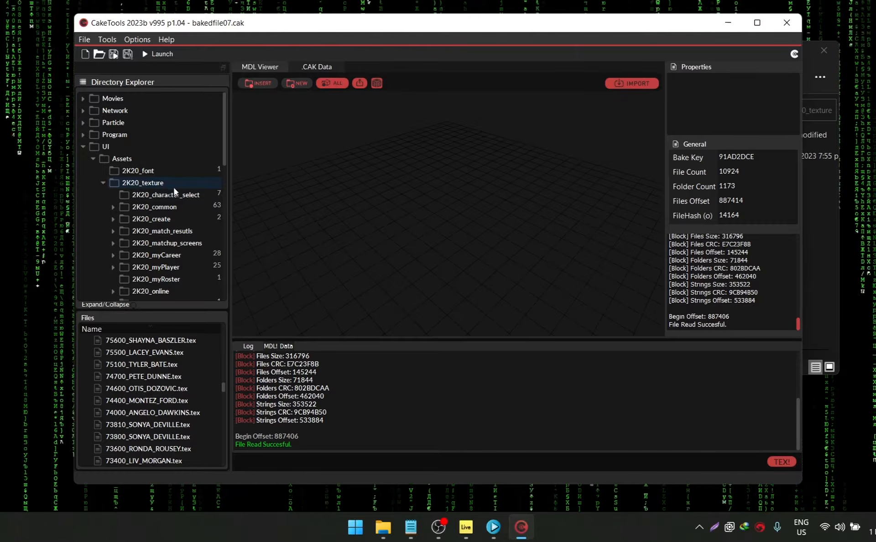
scroll(151, 205, down, 3)
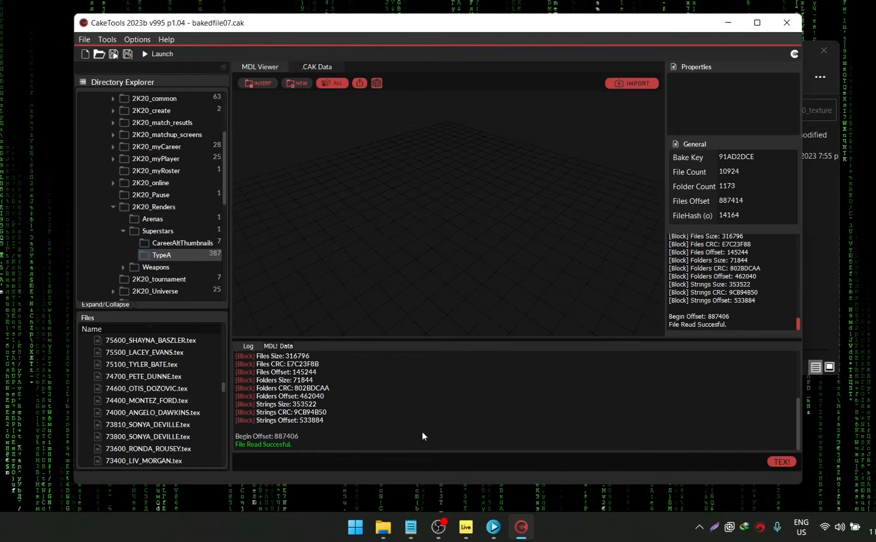
mouse_move(396, 516)
click(417, 485)
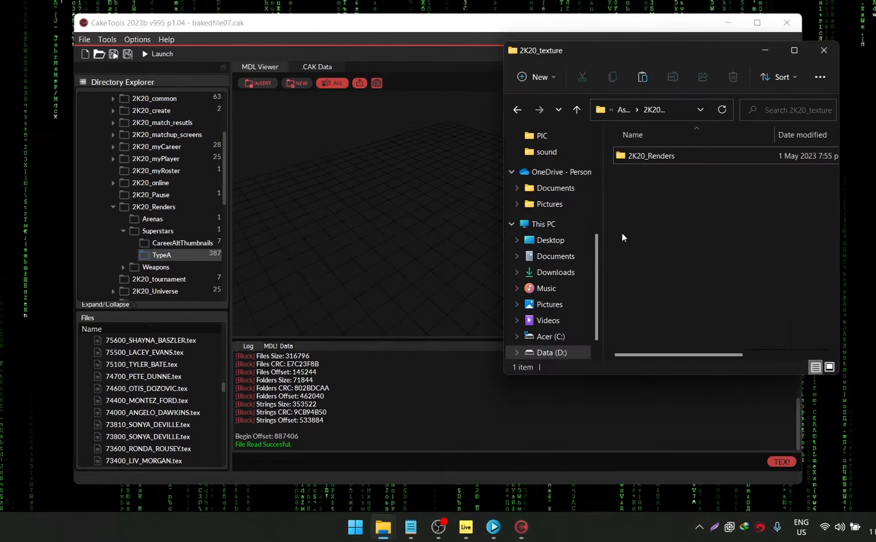
double_click(653, 162)
click(523, 76)
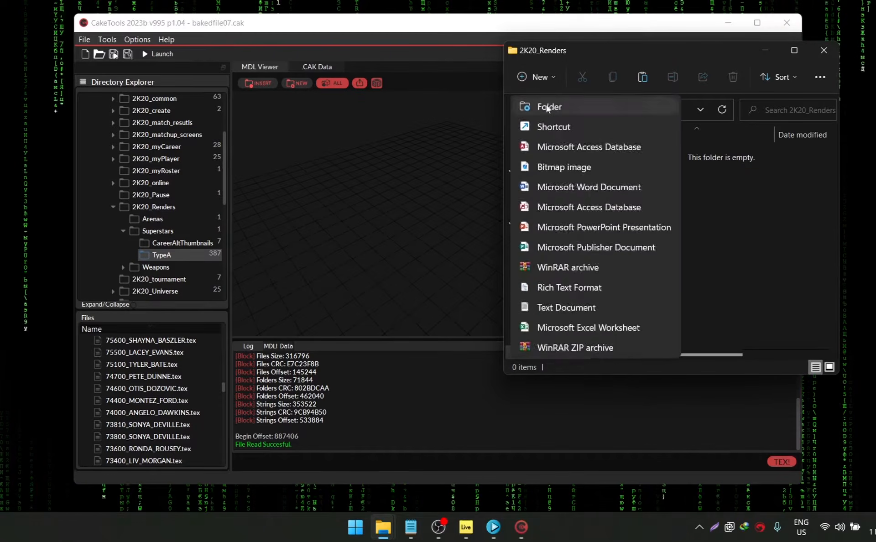
click(546, 105)
text(Sup)
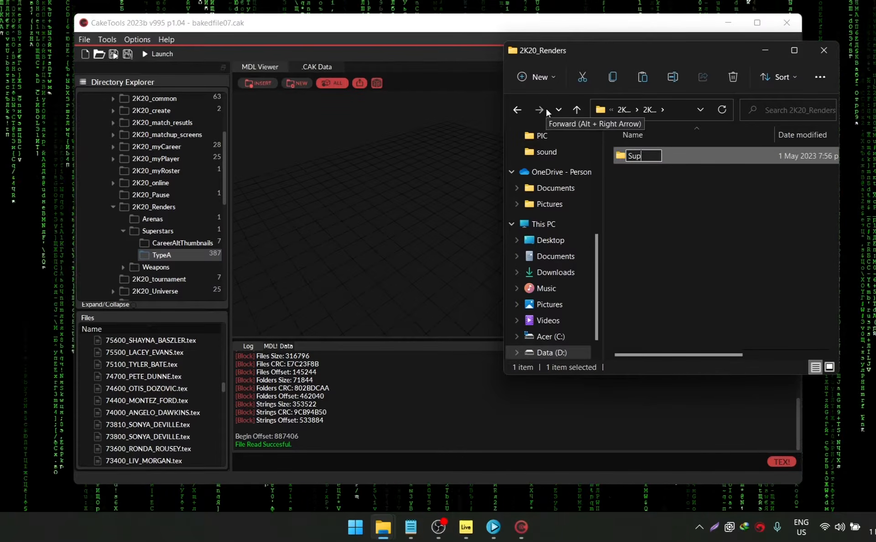
text(erstars)
key(Return)
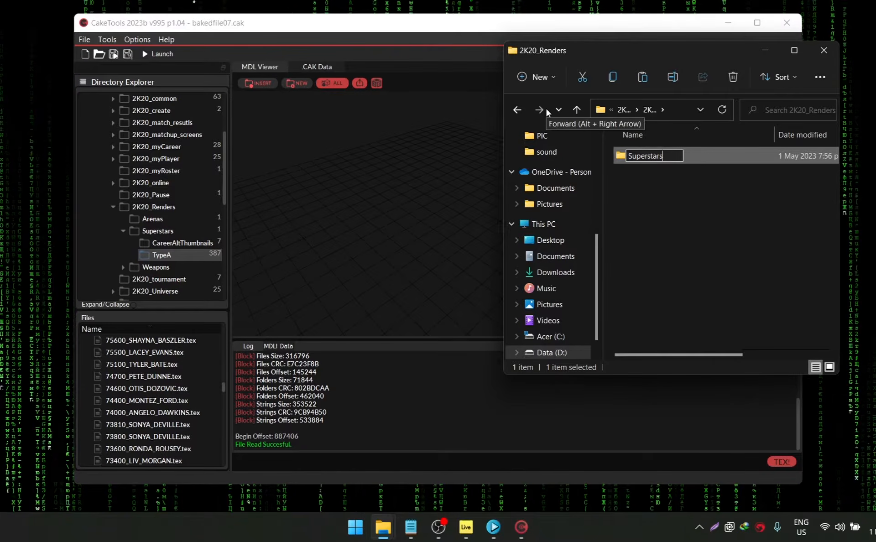
- Open the Superstars folder and create a folder named TypeA in it
double_click(687, 157)
click(540, 78)
click(546, 105)
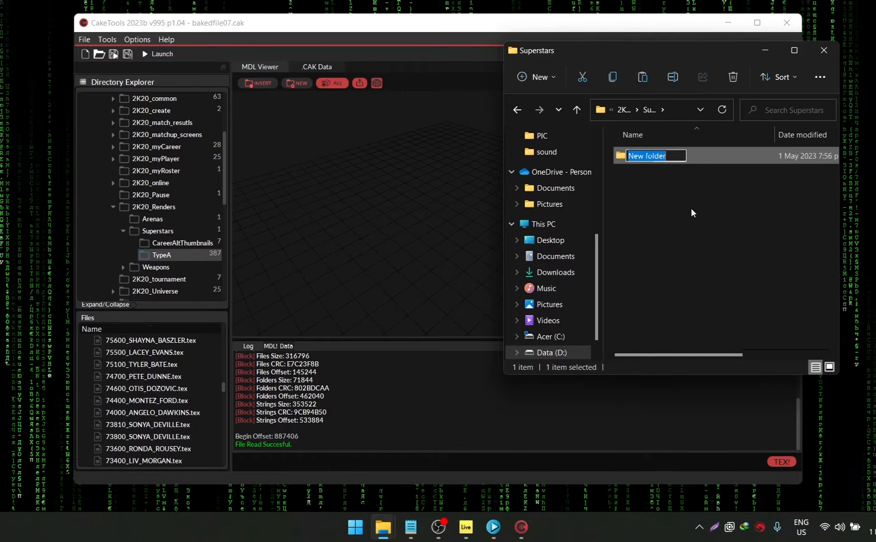
text(TypeA)
key(Return)
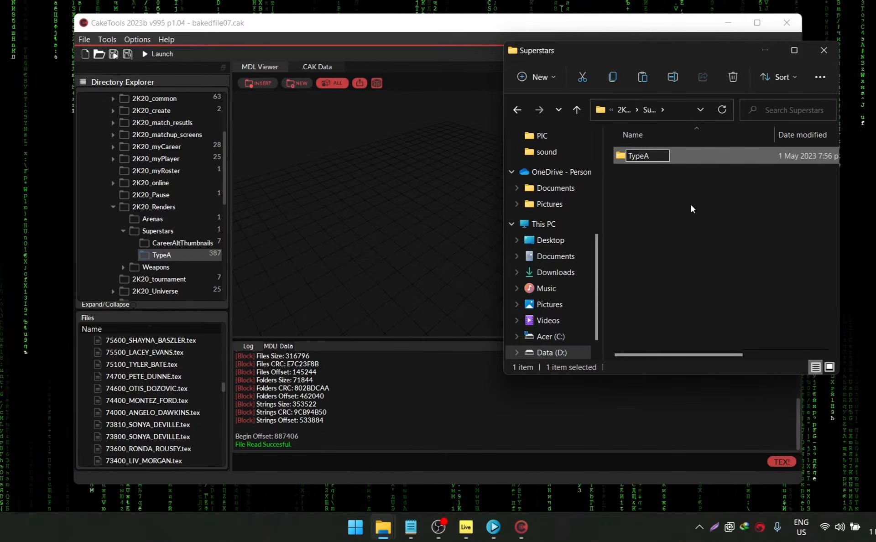
- Copy 75100_TYLER_BATE.dds from the Render folder into the new TypeA folder
double_click(666, 160)
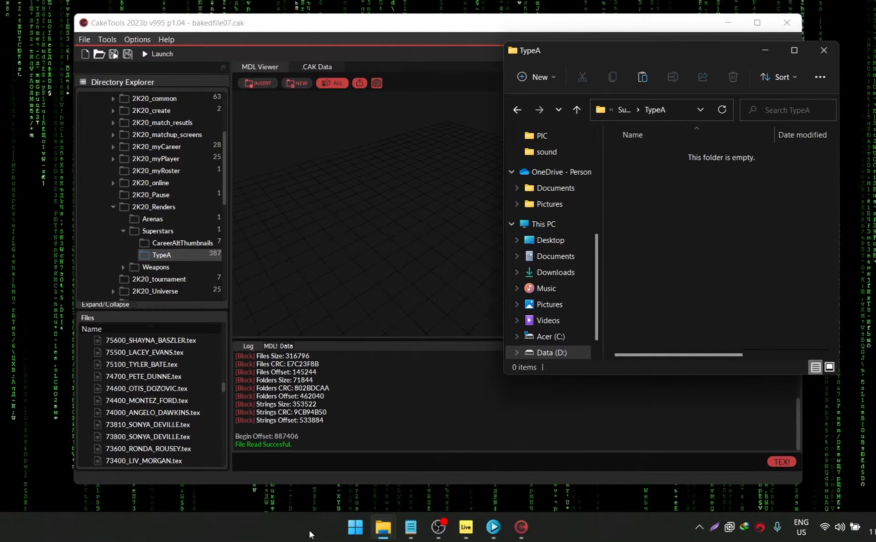
mouse_move(383, 527)
click(353, 473)
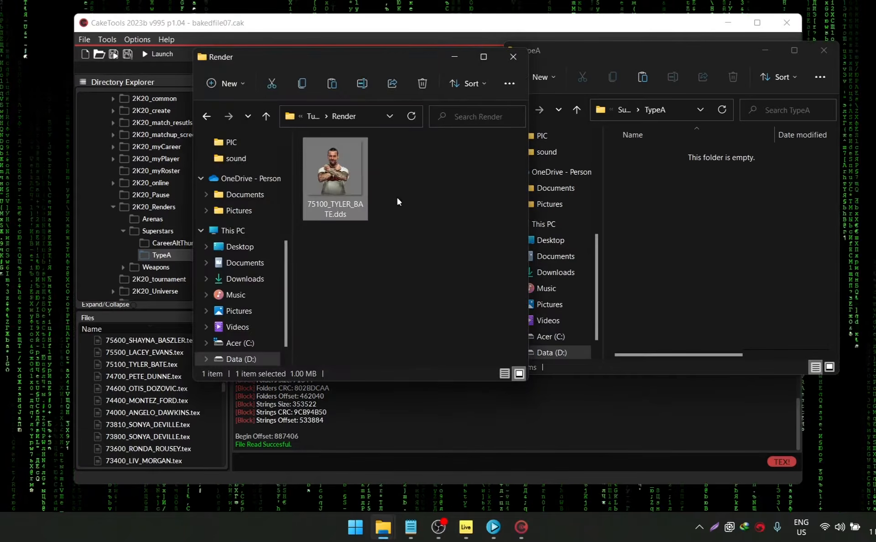
click(729, 262)
key(ctrl+v)
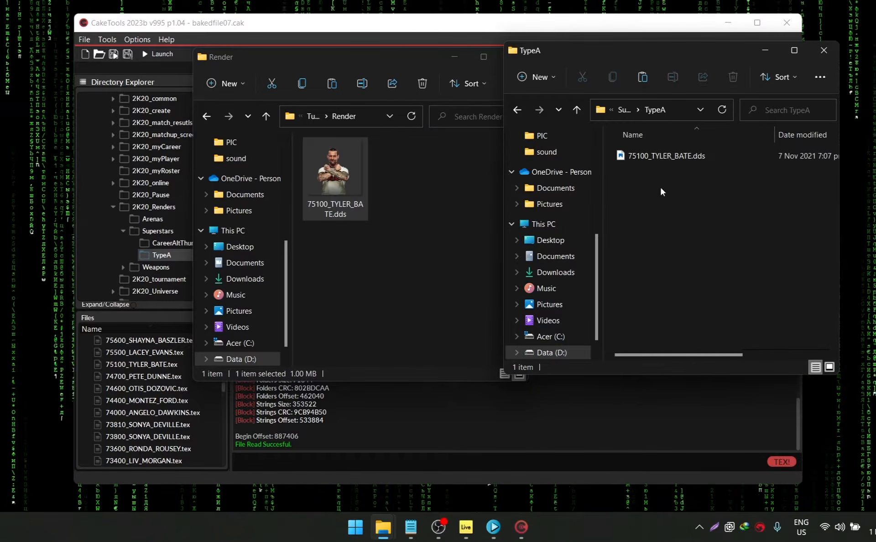
- Switch to the WHAT YOU NEED note in Notepad and review the numbered instructions, especially the render save path in item 5
mouse_move(414, 508)
click(429, 471)
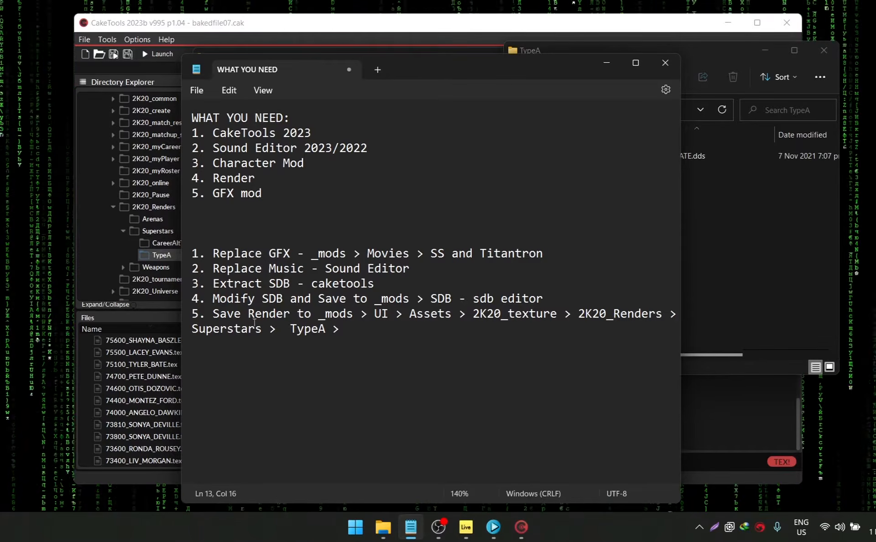
drag(363, 330, 212, 314)
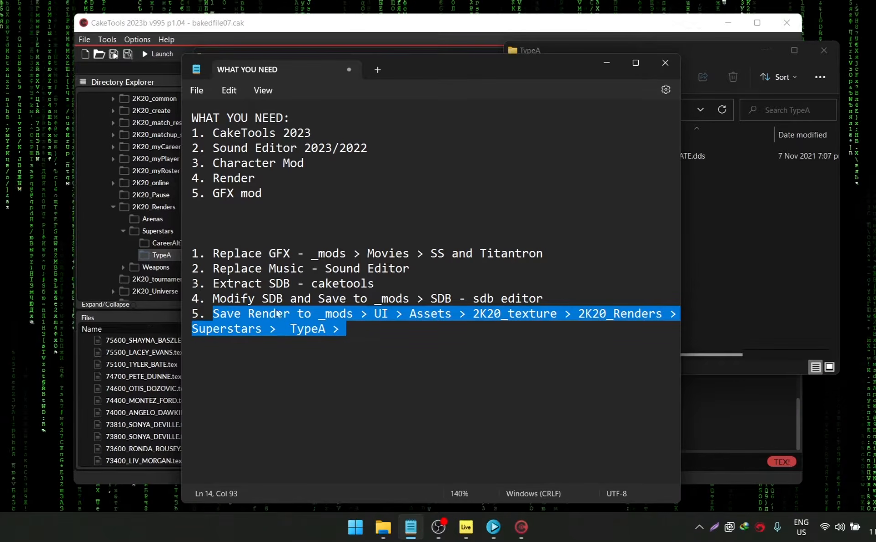
click(348, 328)
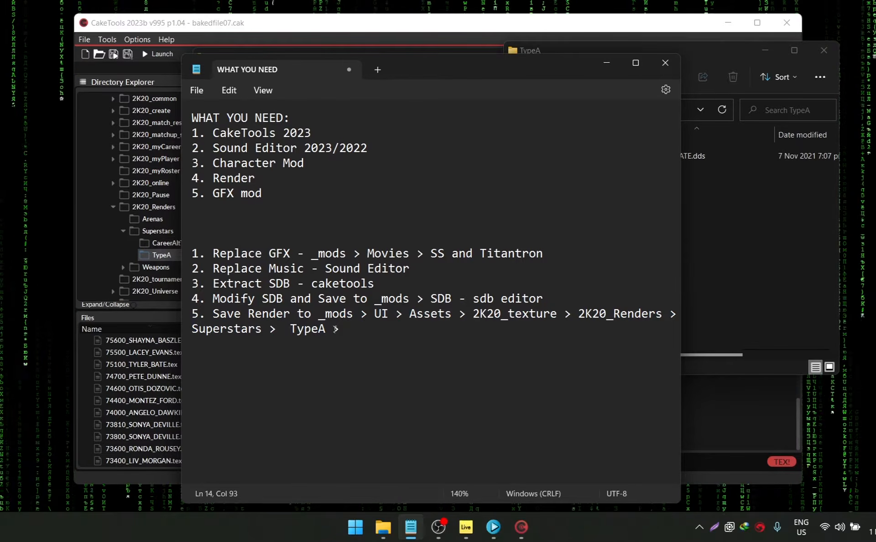
drag(335, 329, 218, 315)
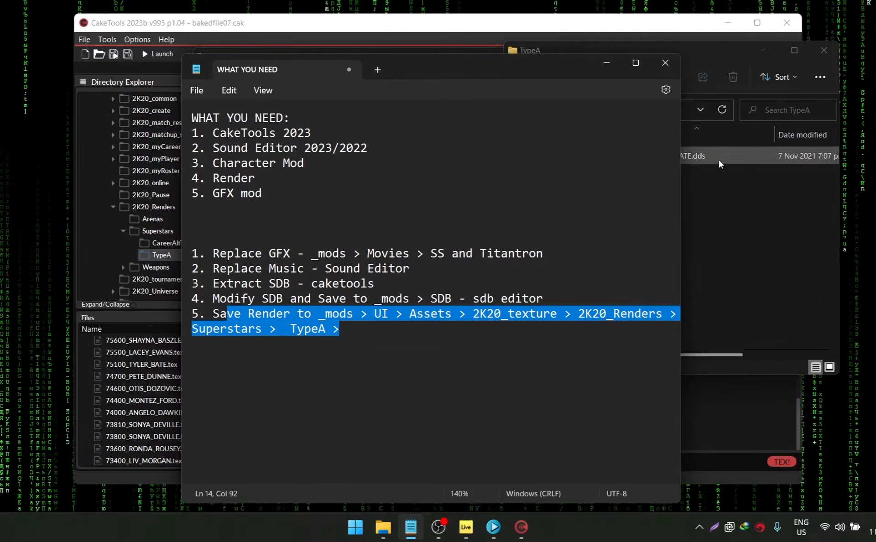
click(730, 198)
click(252, 290)
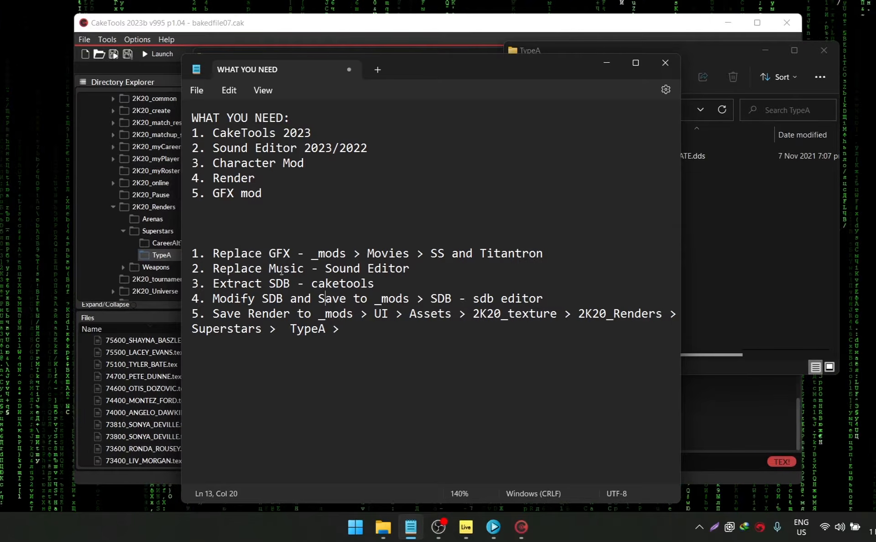
drag(530, 69, 544, 43)
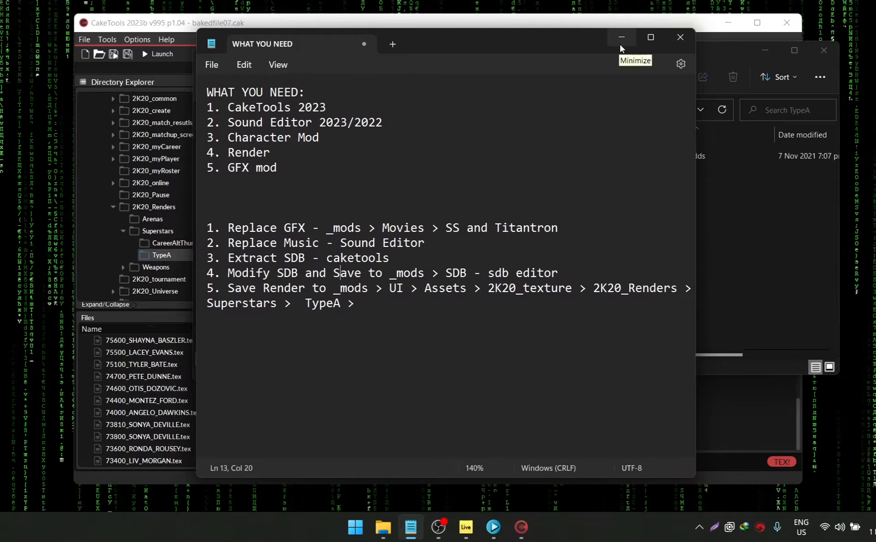
- Return from the TypeA folder to the tutorial character bake folder in File Explorer
click(760, 223)
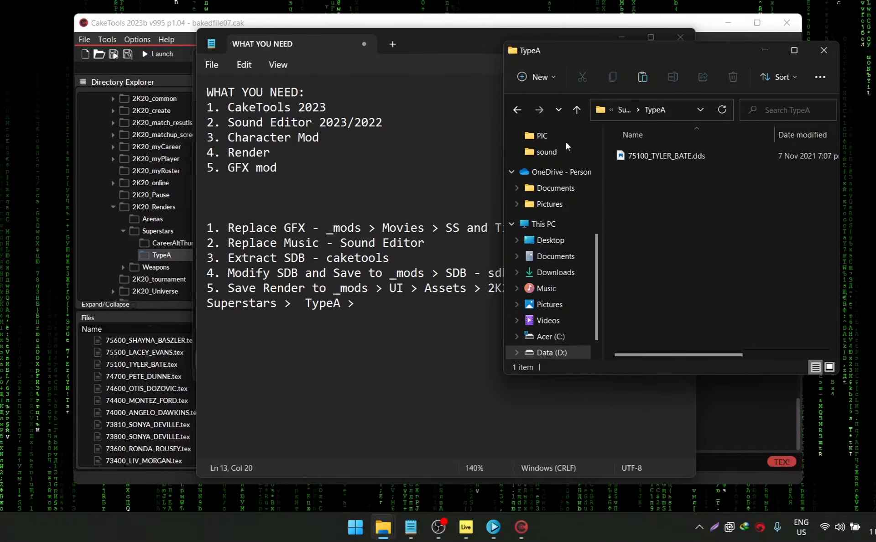
click(523, 111)
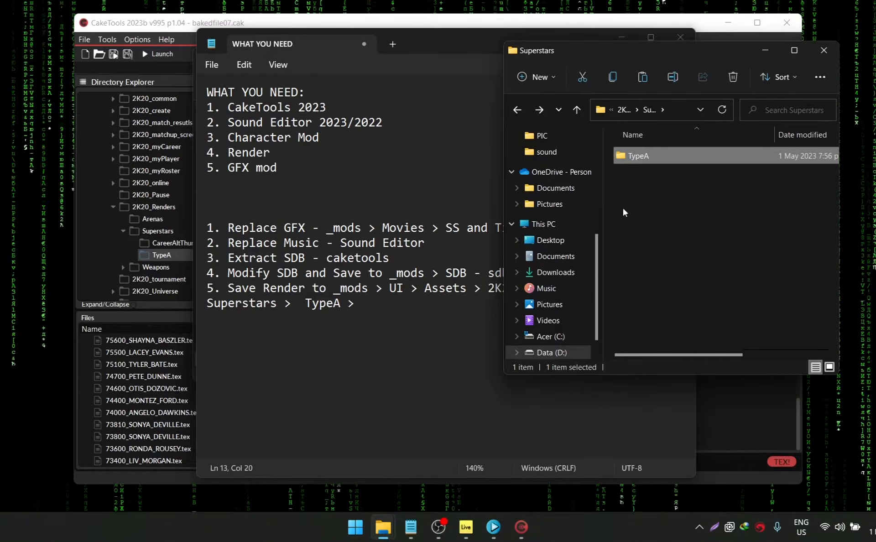
click(515, 110)
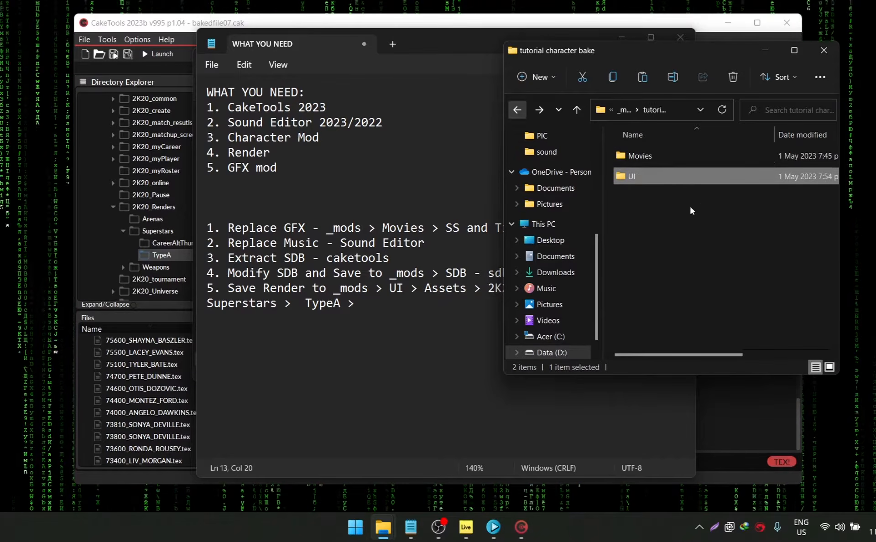
click(653, 219)
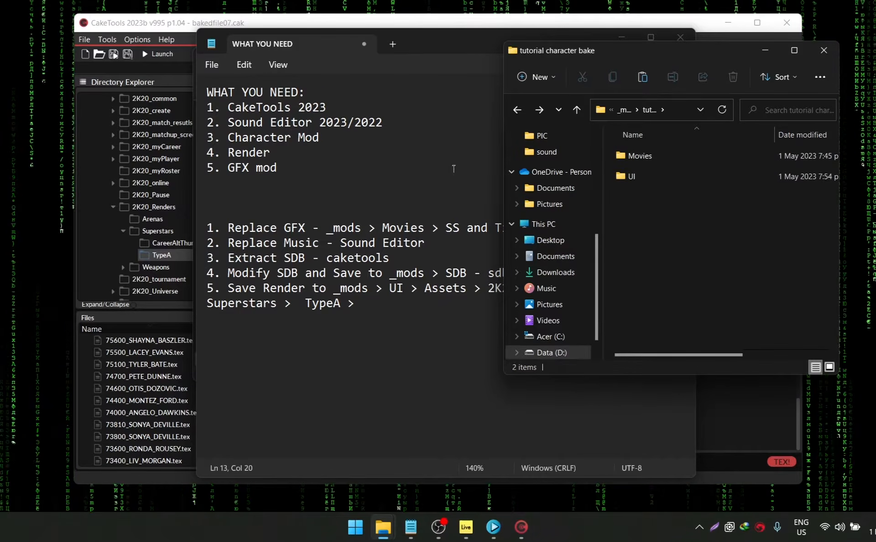
- Switch to CakeTools and open the bakedfile00.cak archive
mouse_move(364, 22)
mouse_down()
mouse_move(397, 34)
mouse_move(356, 22)
mouse_up()
scroll(95, 106, up, 3)
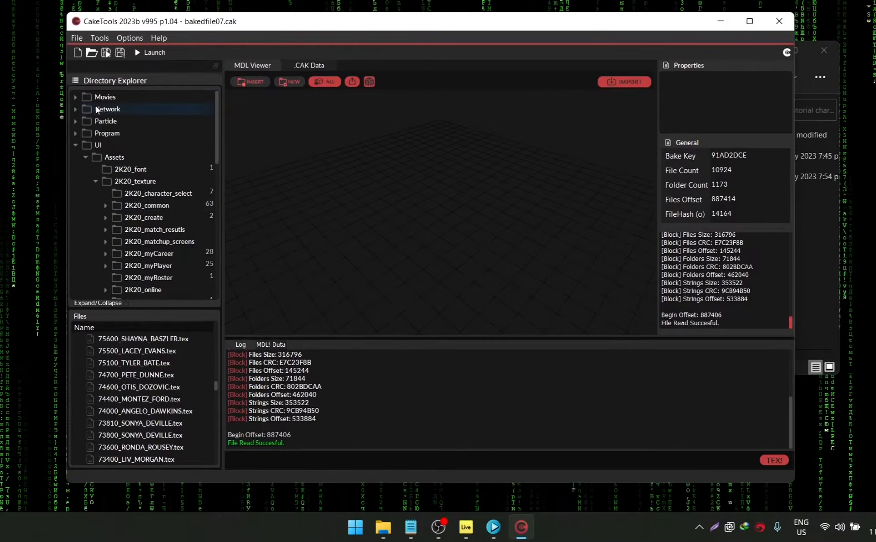
click(76, 38)
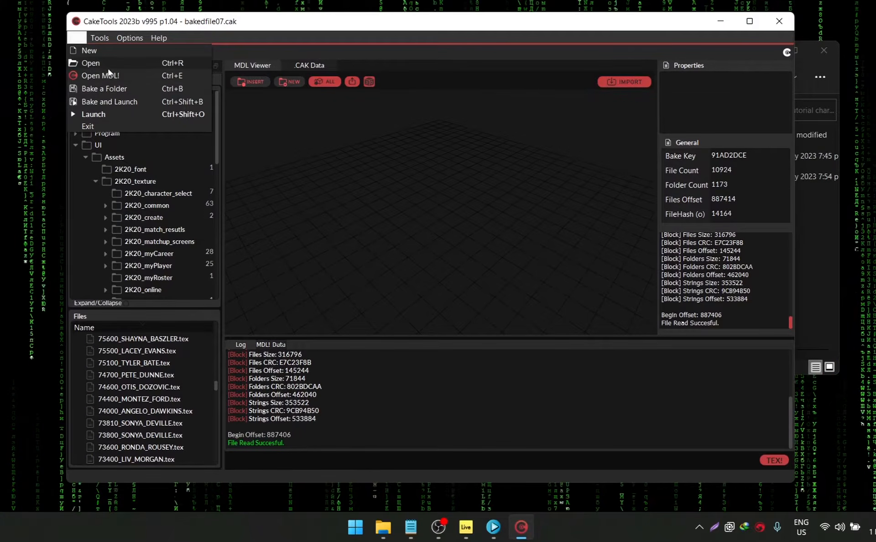
click(102, 68)
double_click(265, 212)
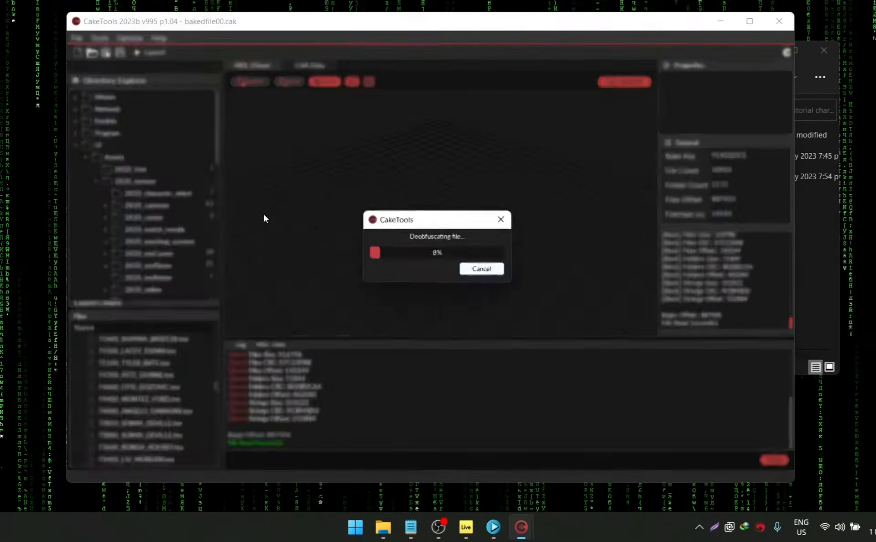
- Open ENG.sdb from the archive's Sdb folder
scroll(129, 191, up, 10)
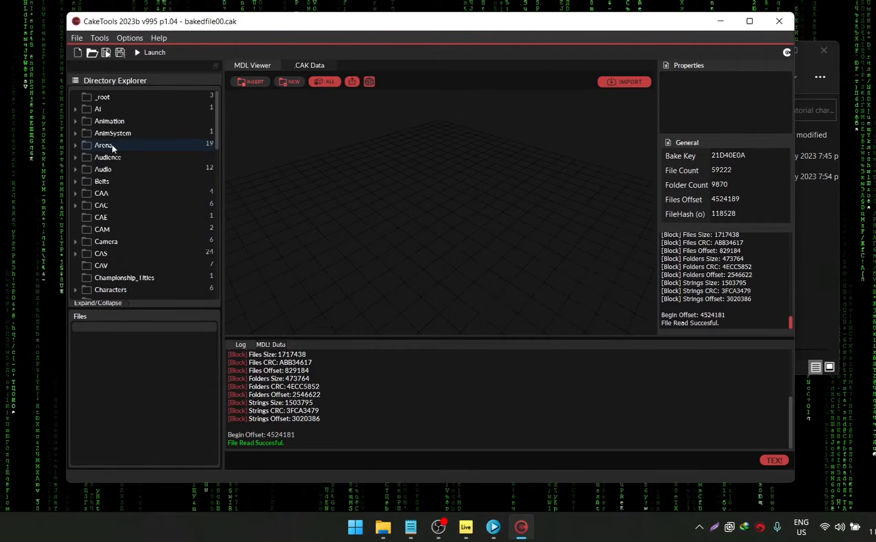
scroll(111, 144, down, 5)
scroll(107, 219, down, 8)
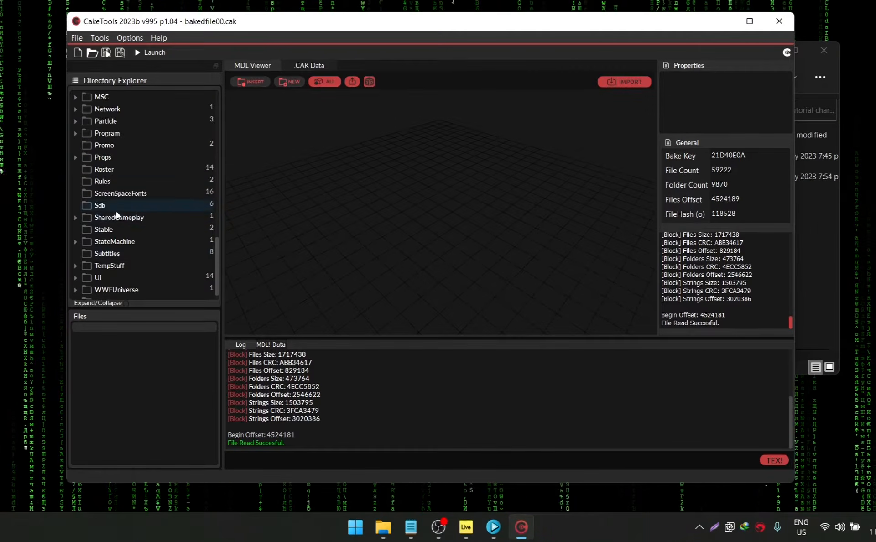
click(99, 206)
click(108, 351)
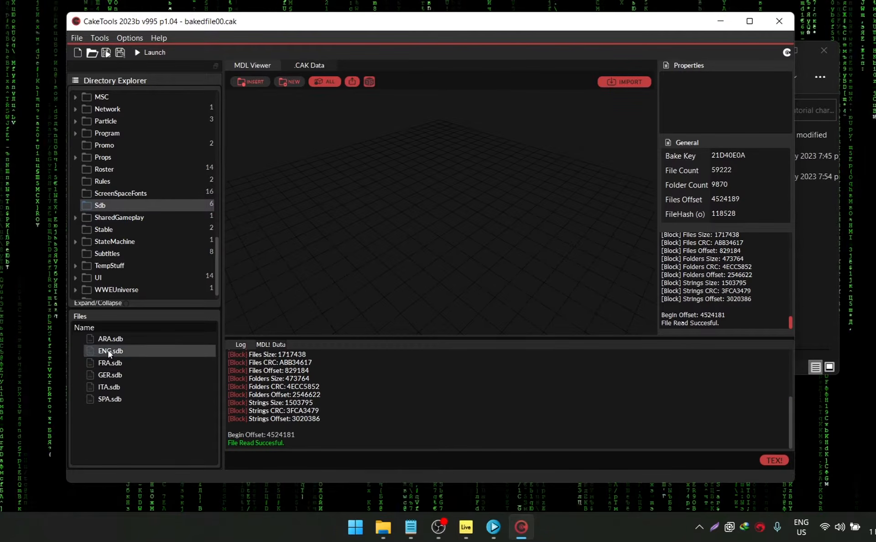
double_click(109, 351)
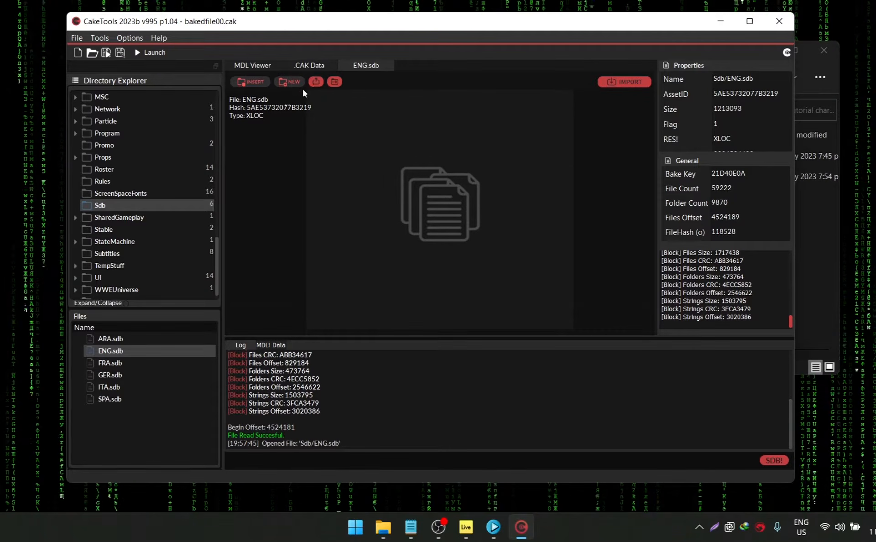
- Extract ENG.sdb and bring the Tutorial 5 folder containing the file to the front
click(316, 82)
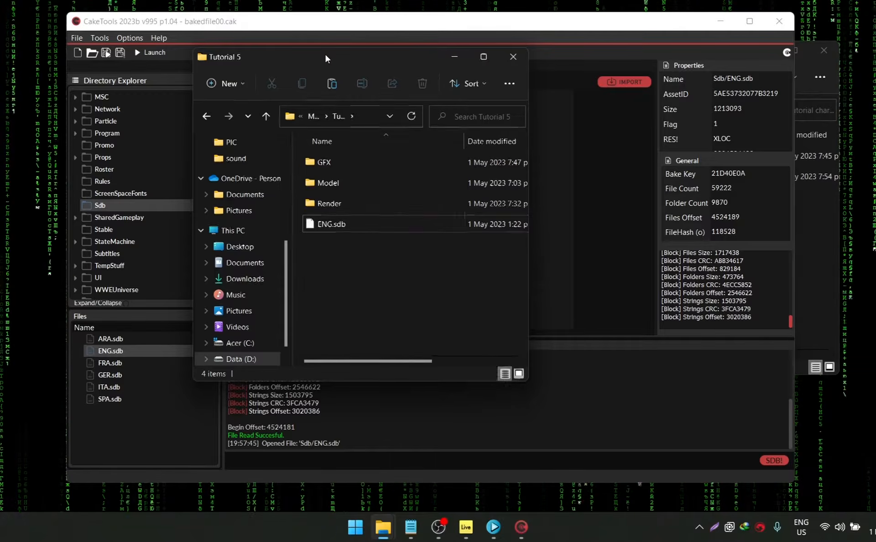
drag(325, 55, 497, 45)
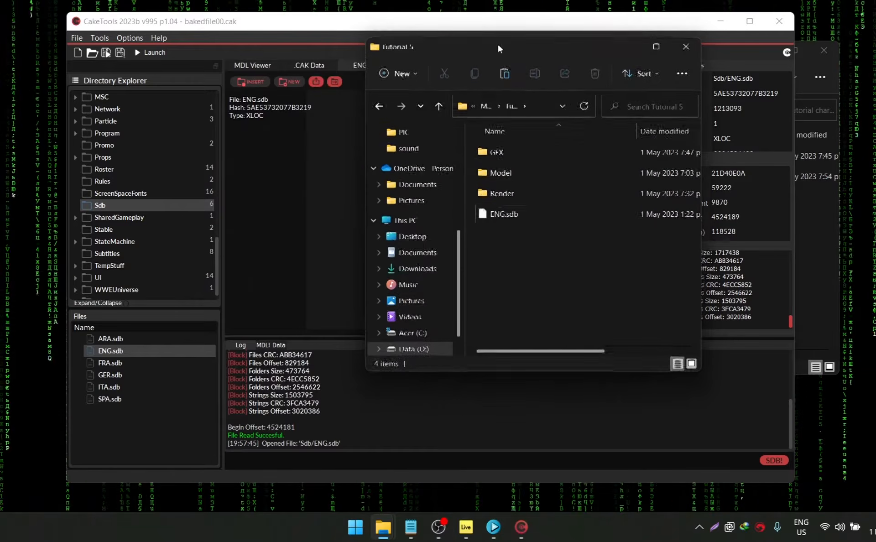
click(264, 201)
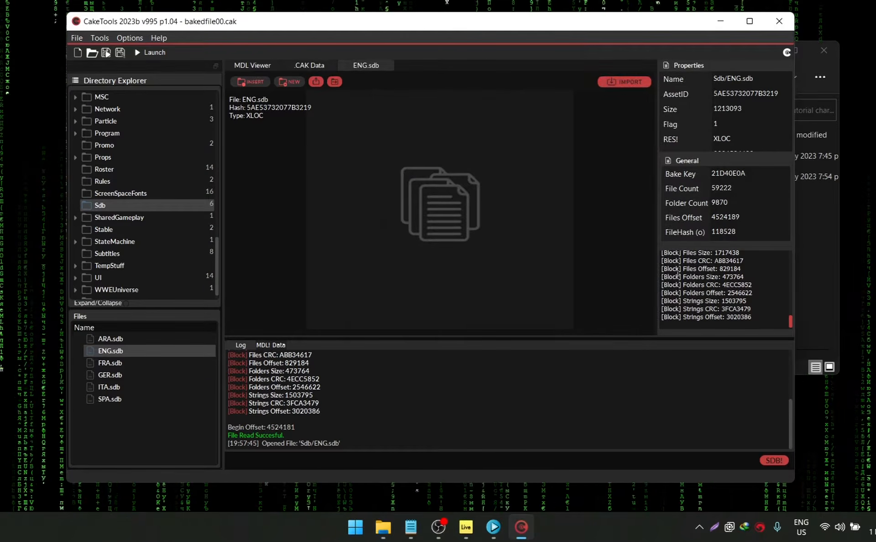
key(alt+Tab)
drag(481, 49, 375, 52)
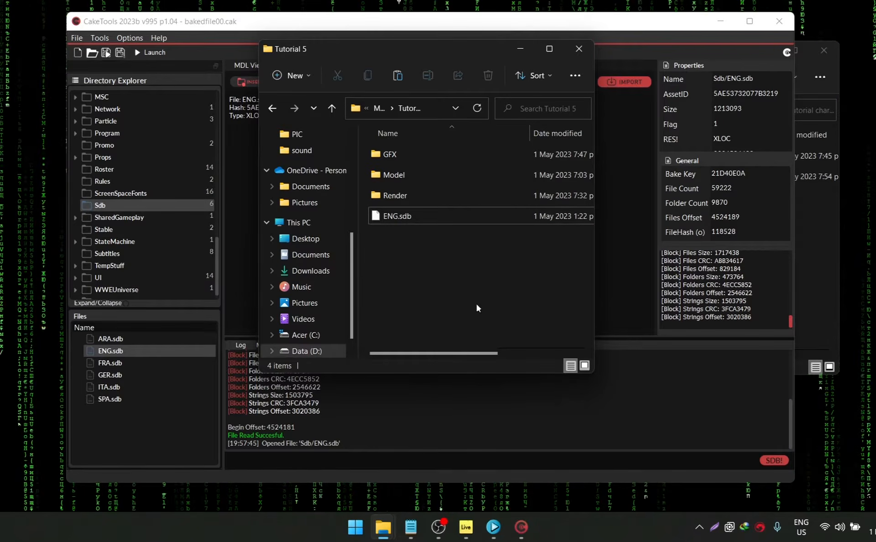
- Launch the CakeTools SDB Editor from the release folder of CakeTools2023v98a_p102 inside MOds
scroll(317, 221, up, 3)
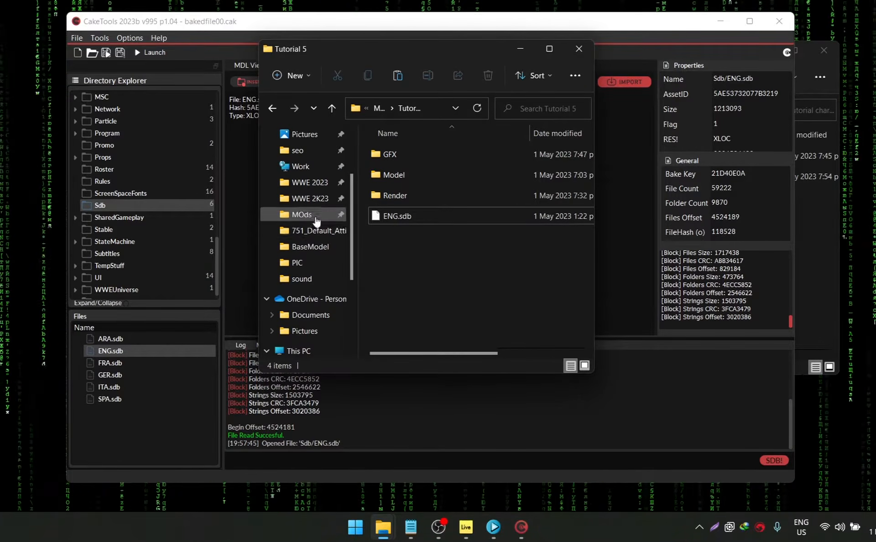
click(317, 221)
click(425, 201)
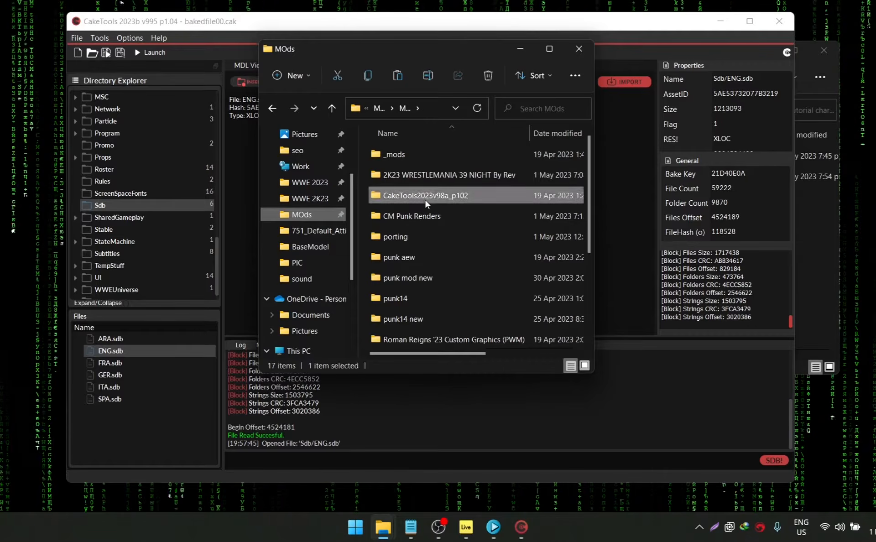
double_click(425, 200)
double_click(401, 154)
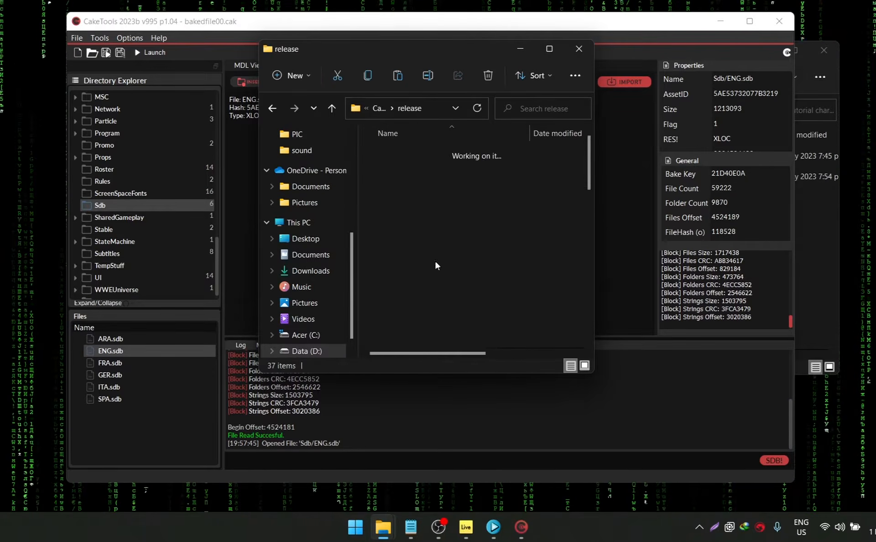
scroll(438, 271, down, 10)
double_click(408, 339)
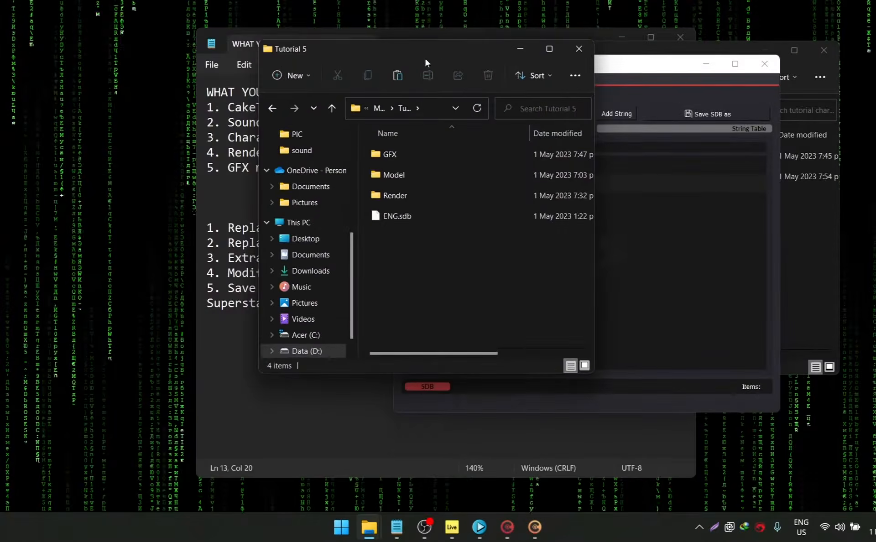
- Arrange the Tutorial 5 folder beside the SDB Editor and load ENG.sdb from that folder into the editor
drag(425, 60, 241, 54)
click(544, 256)
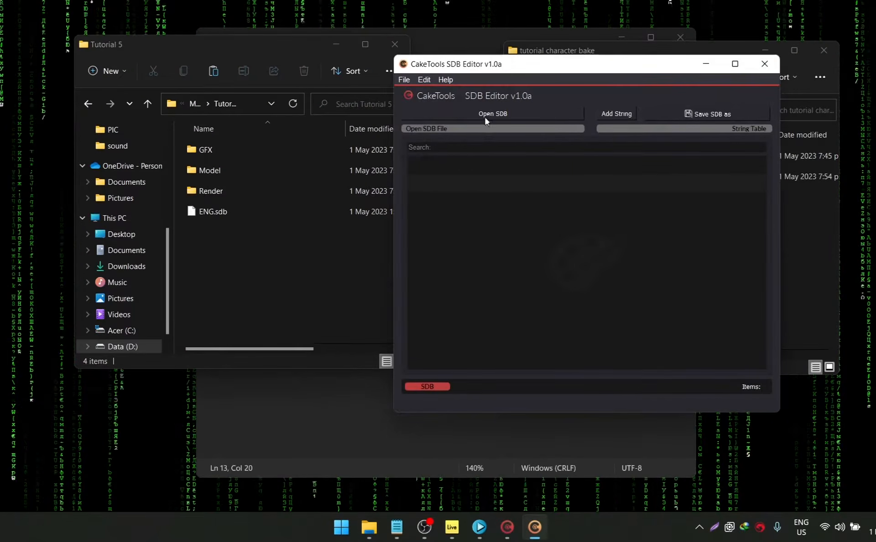
click(445, 112)
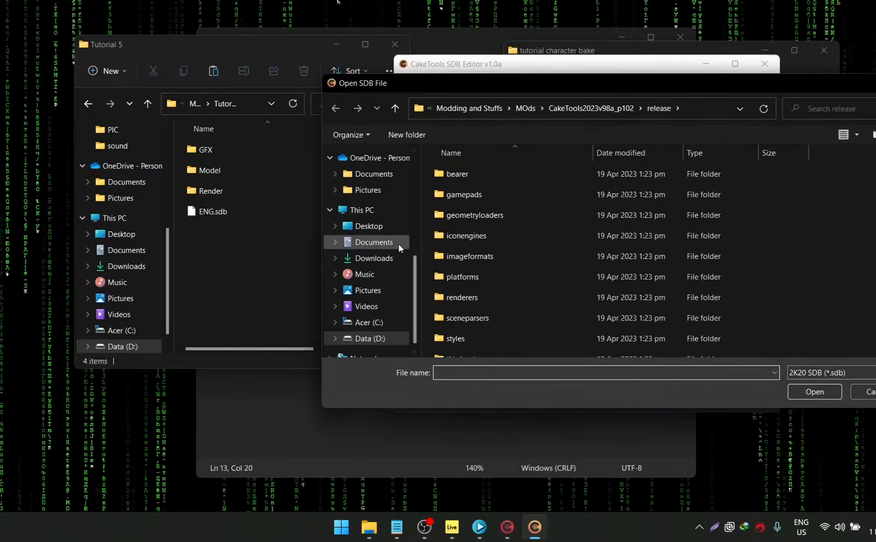
scroll(398, 245, up, 3)
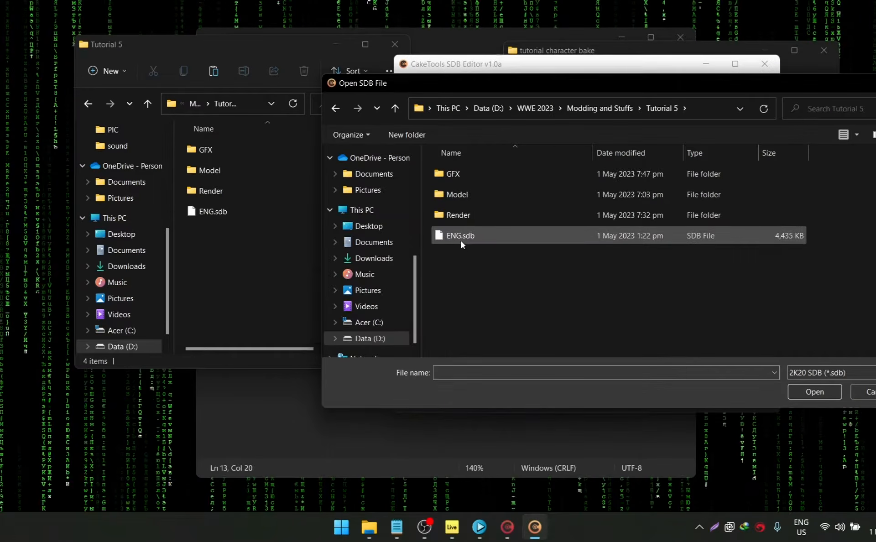
click(502, 236)
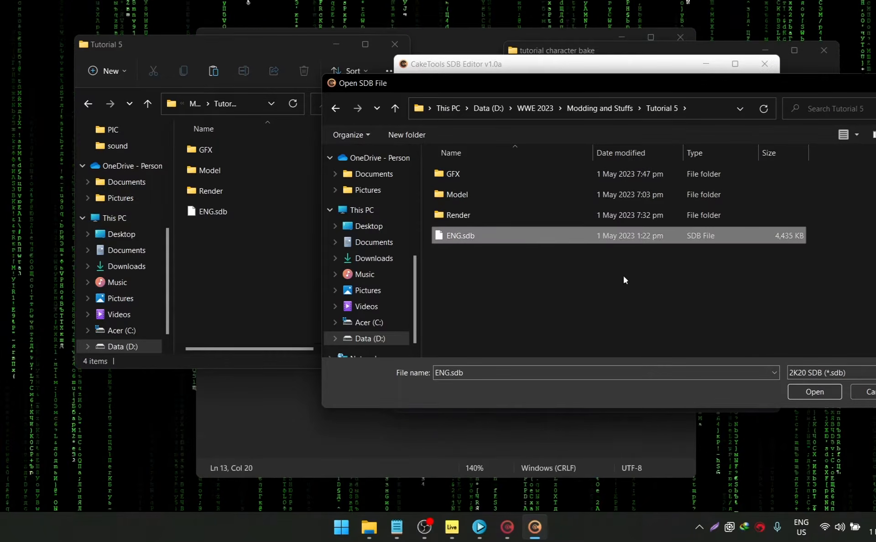
click(826, 392)
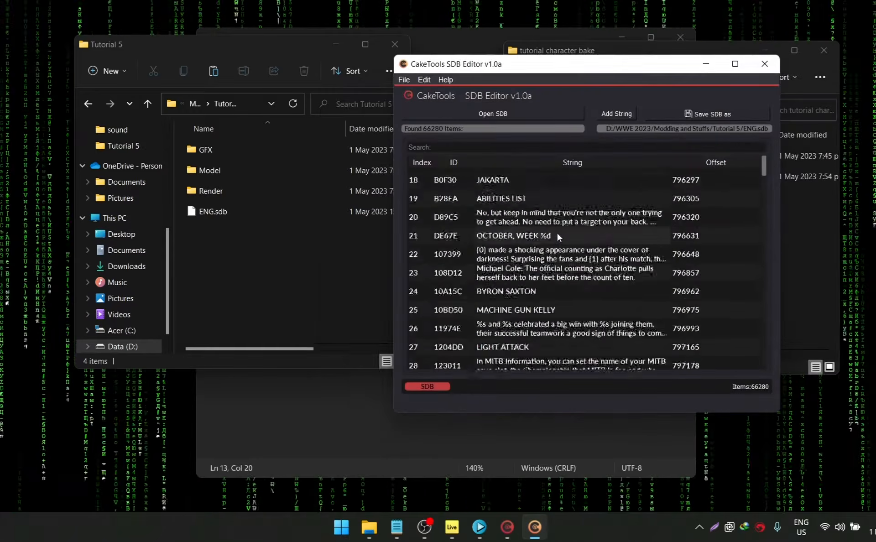
- Search the string table for "tyler bate" and change the entry with ID F6DA879 to CM PUNK
scroll(557, 233, up, 6)
click(435, 148)
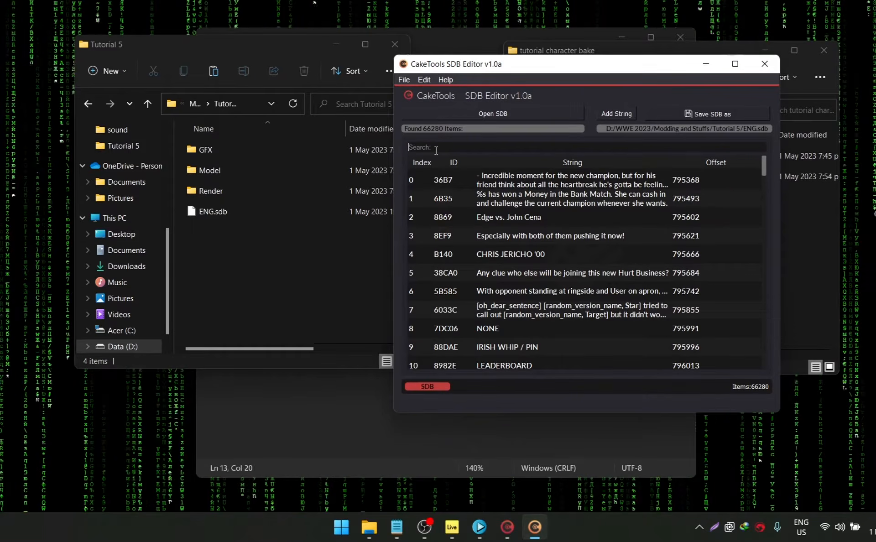
text(tyler bate)
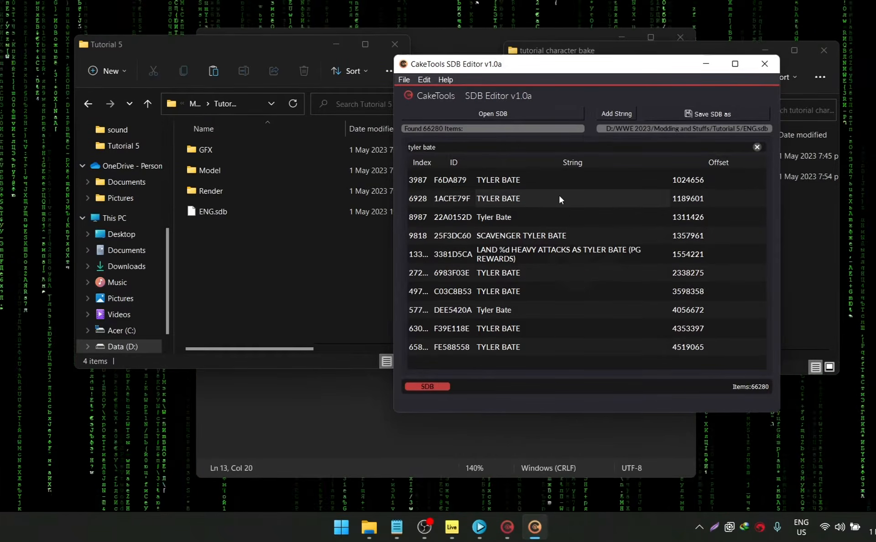
double_click(514, 186)
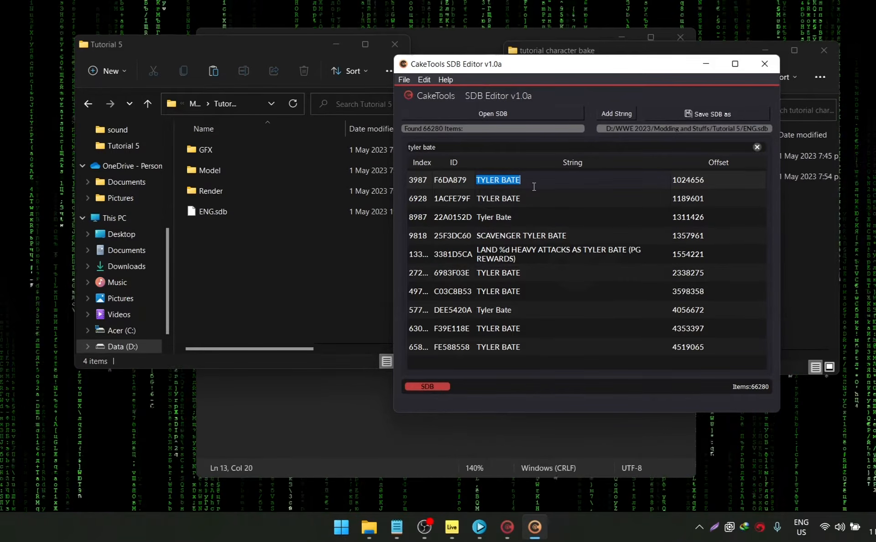
text(UNK)
- Change strings 1ACFE79F and 6983F03E to CM PUNK and the mixed-case string 22A0152D to CM Punk
click(499, 197)
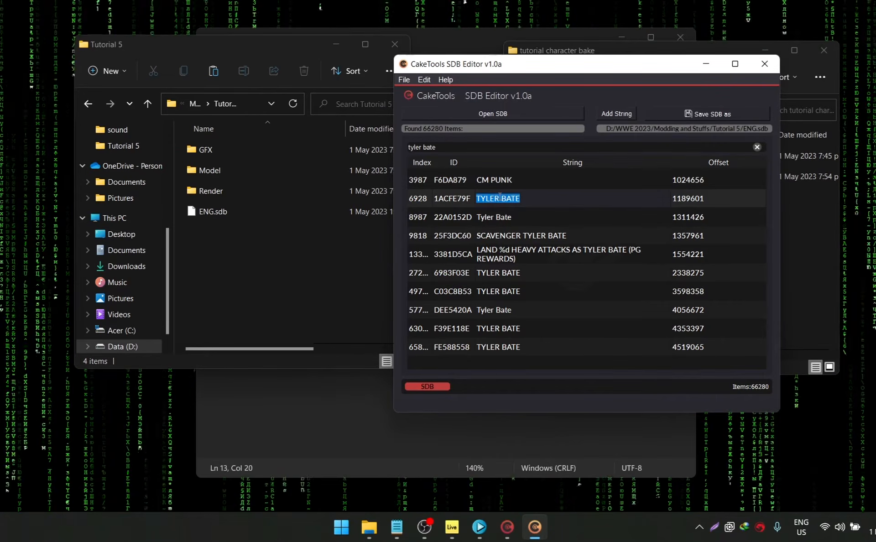
text(CM PUNK)
double_click(491, 214)
text(CM Punk)
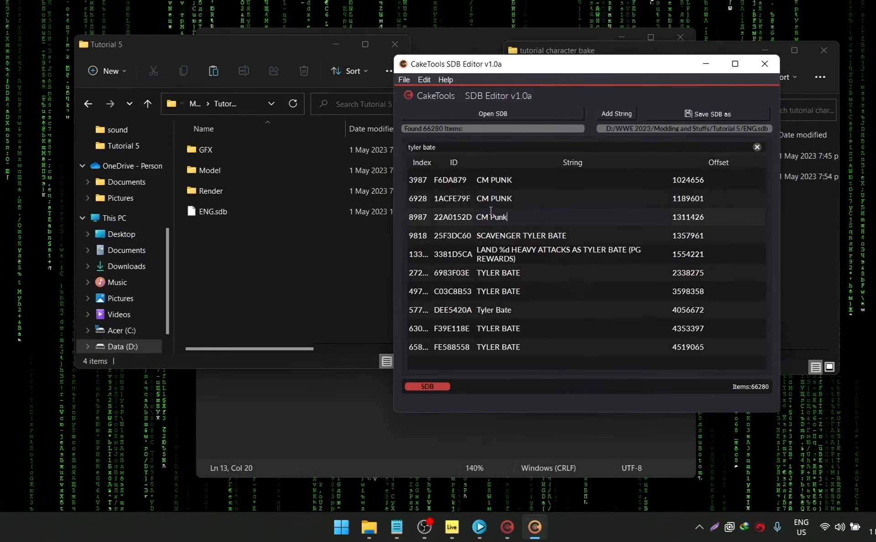
double_click(519, 280)
text(CM PUNK)
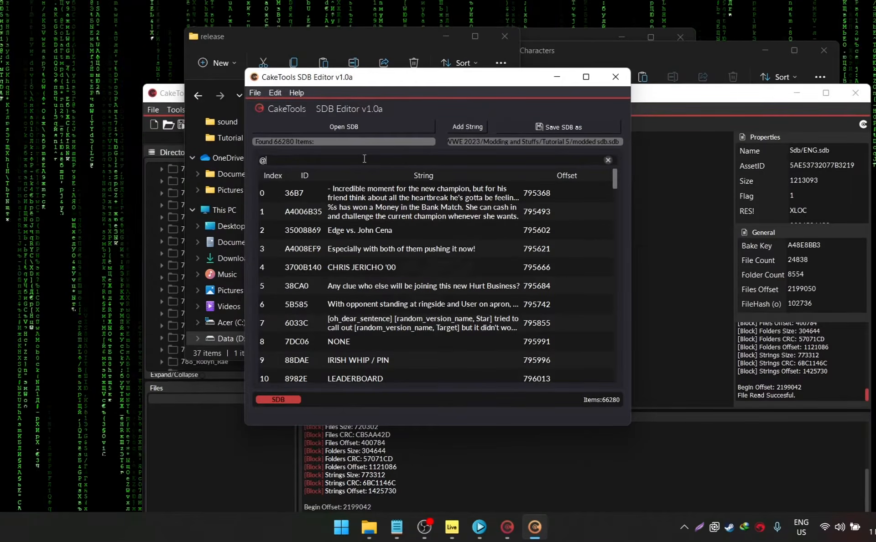
text(l)
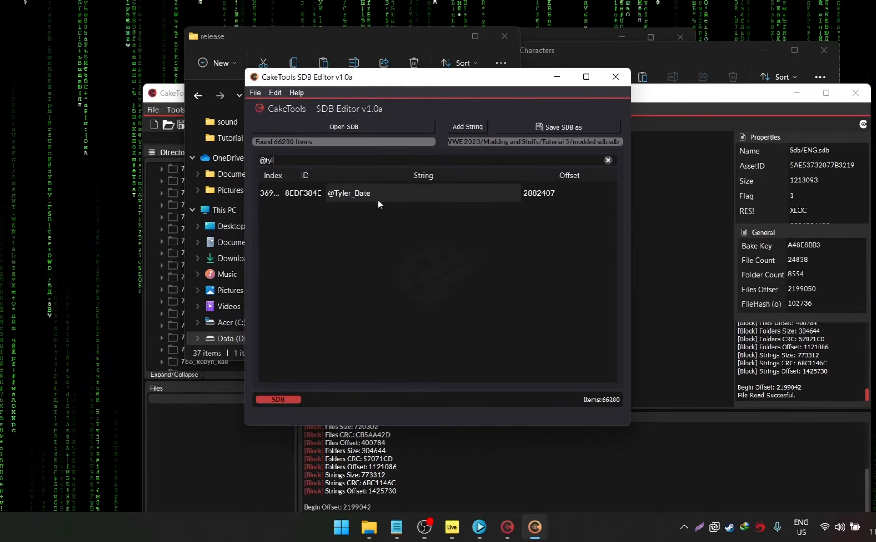
click(360, 193)
click(359, 194)
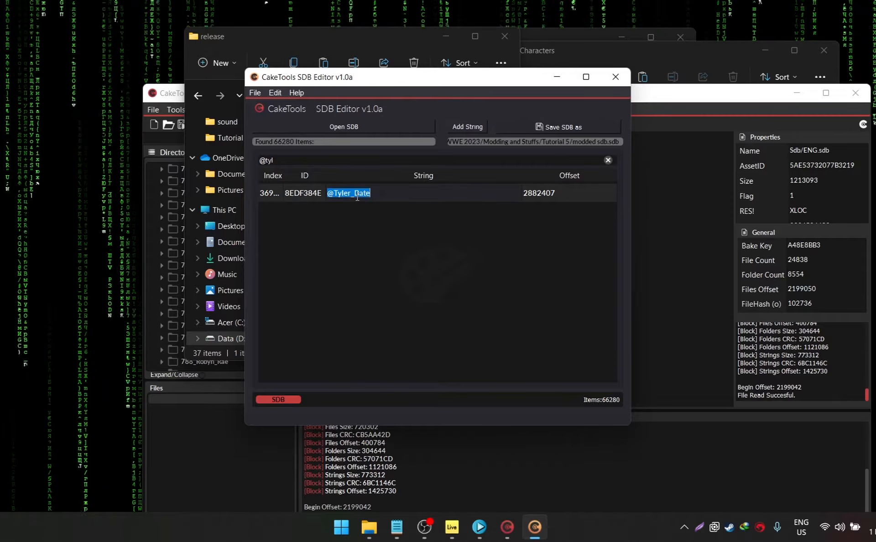
drag(370, 193, 336, 194)
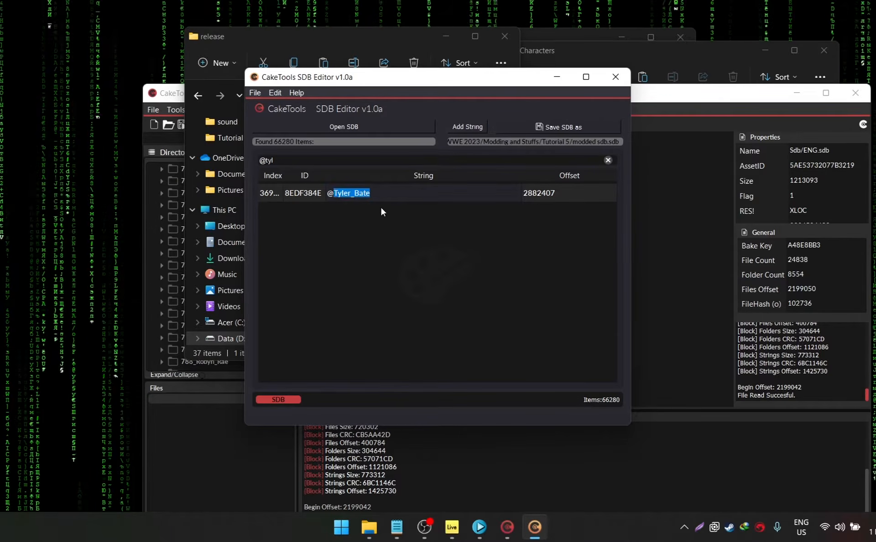
text(CMPunk)
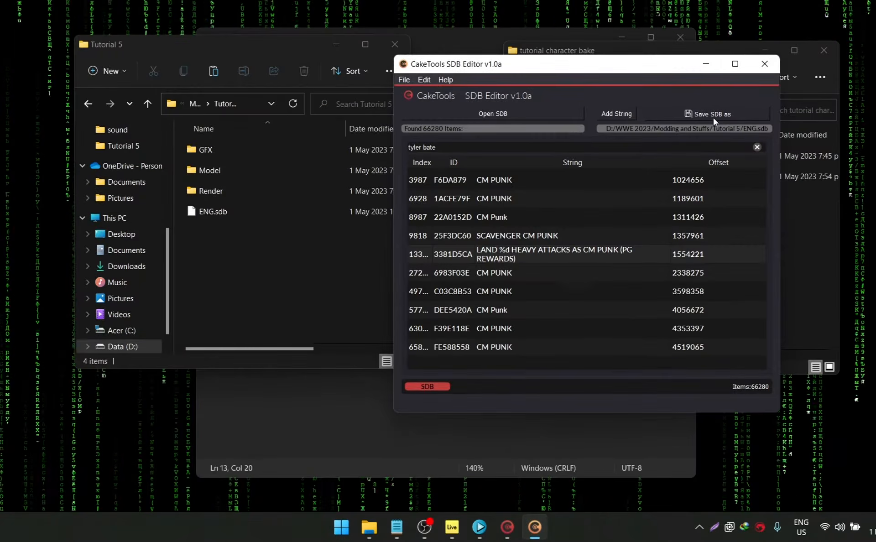
- Save the edited string table as "modded sdb" in the Tutorial 5 folder and close the SDB Editor
click(713, 118)
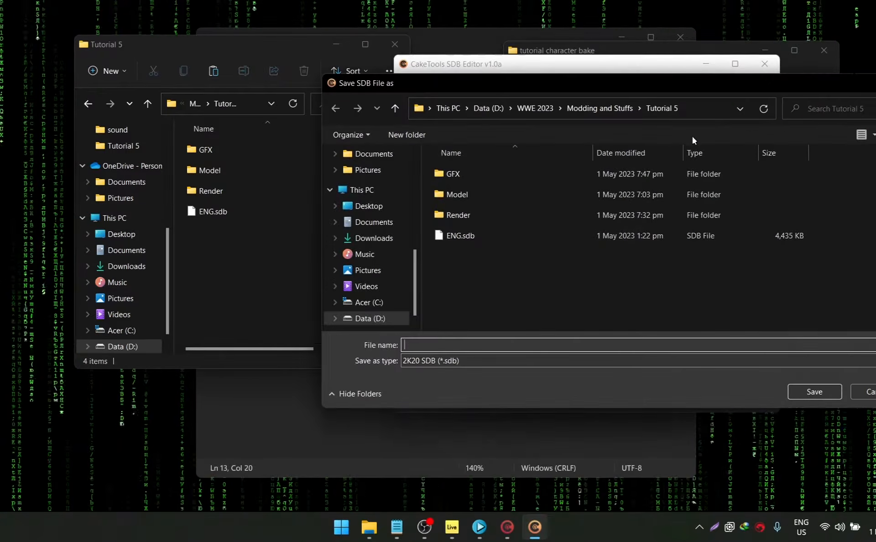
text(modded)
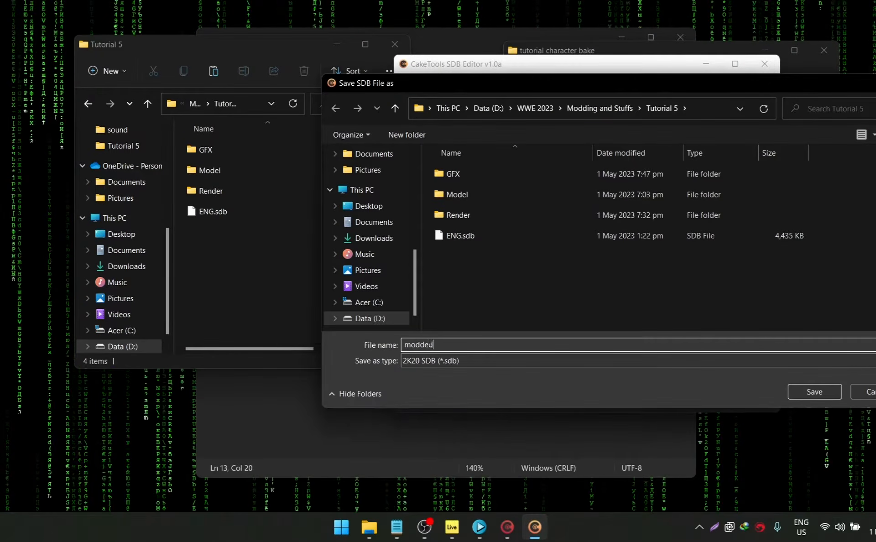
text( sdb)
key(Return)
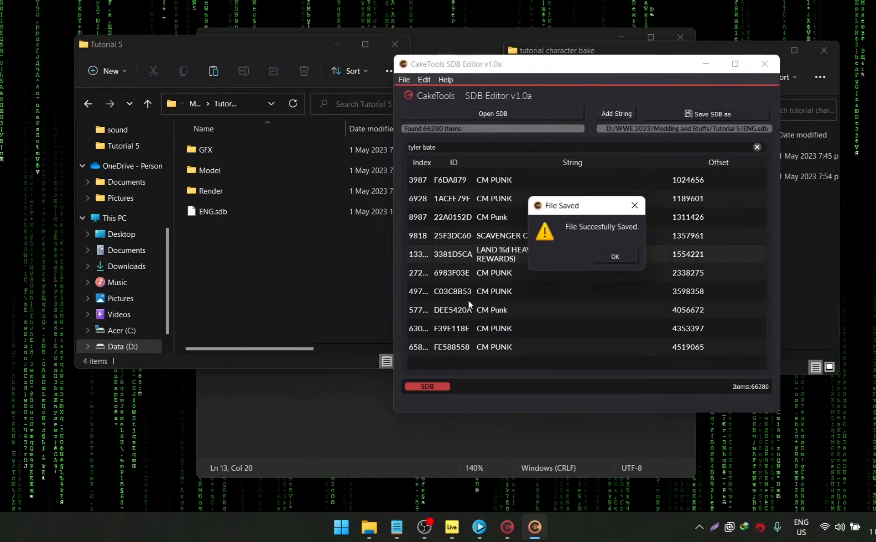
key(Return)
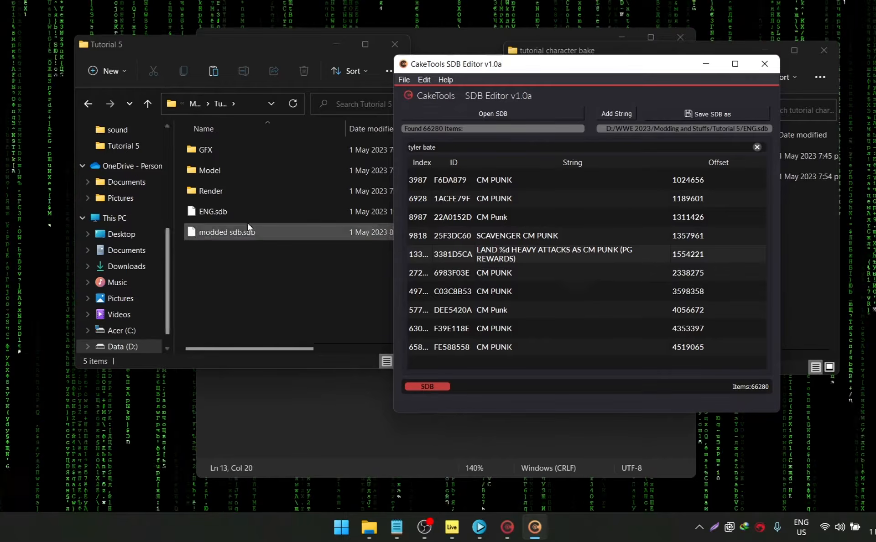
click(764, 64)
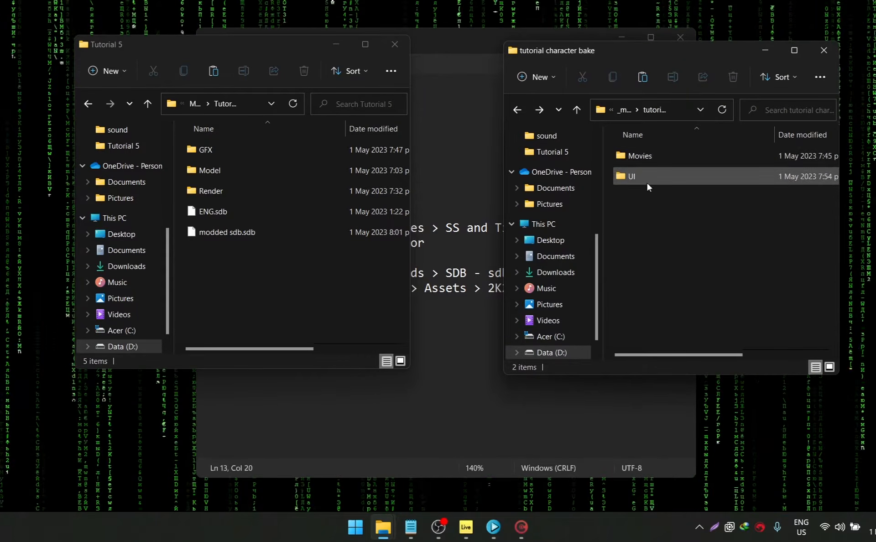
- Create a folder named SDB inside the tutorial character bake folder and open it
right_click(650, 197)
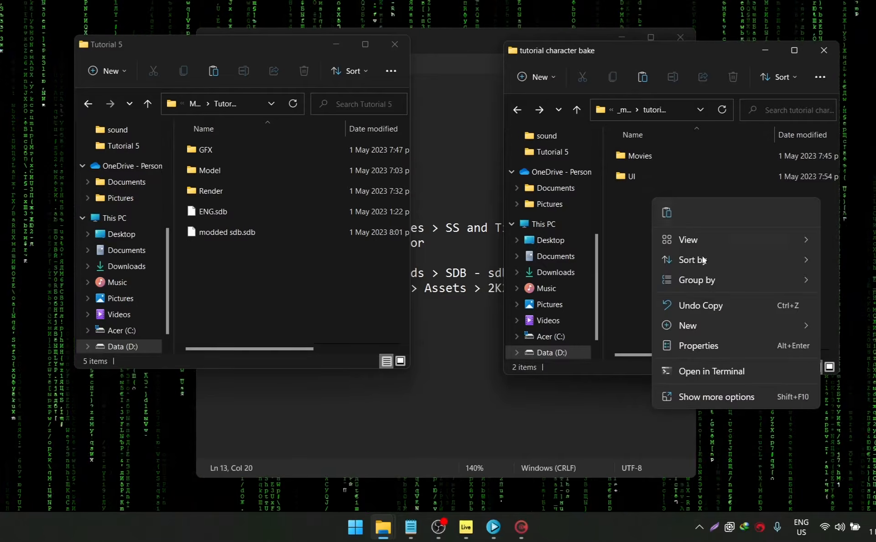
mouse_move(713, 321)
click(714, 85)
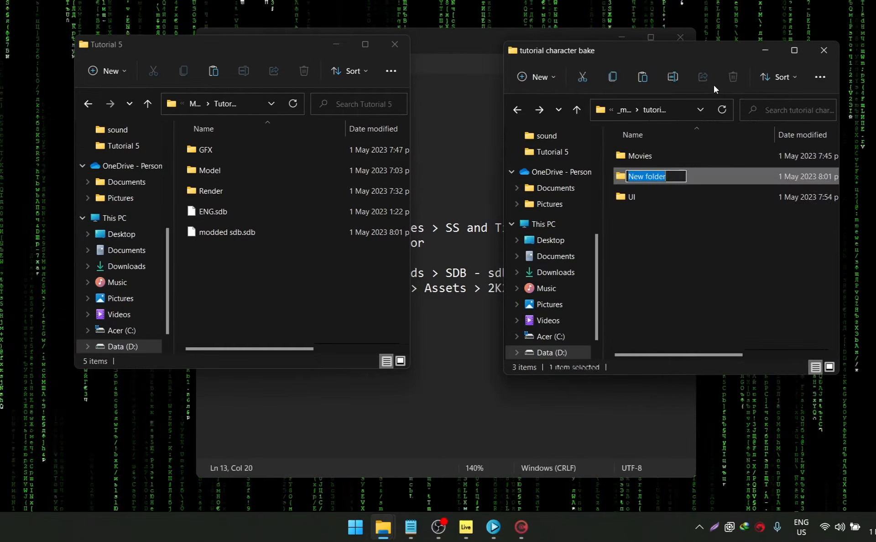
text(SB)
key(BackSpace)
text(DB)
key(Return)
double_click(637, 176)
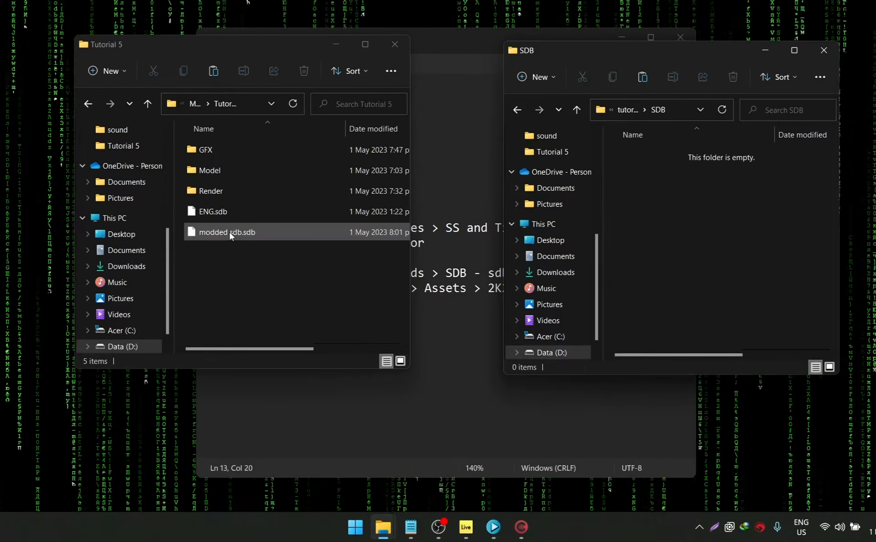
- Copy modded sdb.sdb from Tutorial 5 into the SDB folder and rename the copy ENG.sdb
click(229, 232)
key(ctrl+c)
click(653, 217)
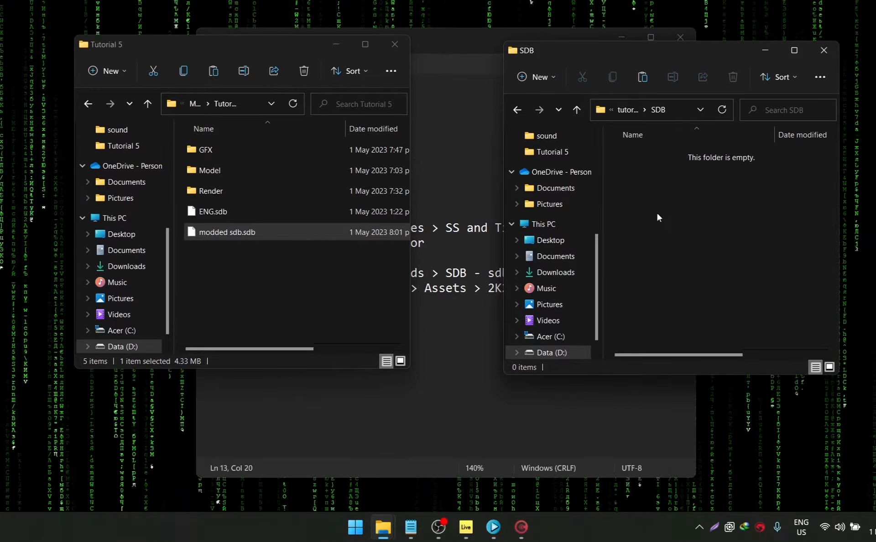
key(ctrl+v)
key(F2)
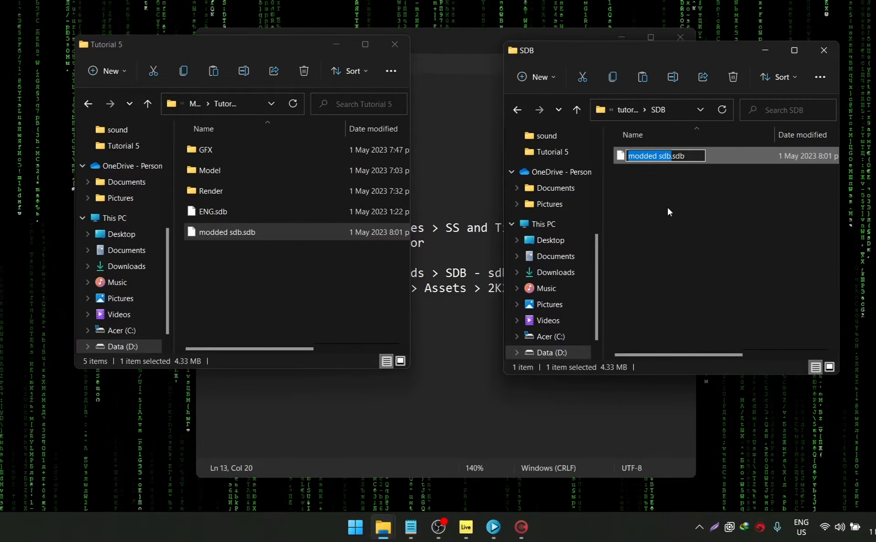
text(ENG)
key(Return)
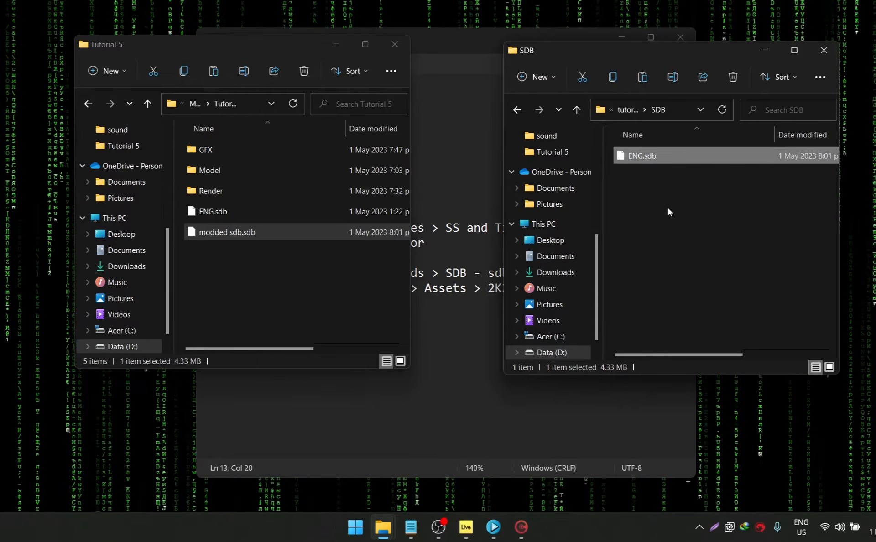
click(668, 205)
click(436, 350)
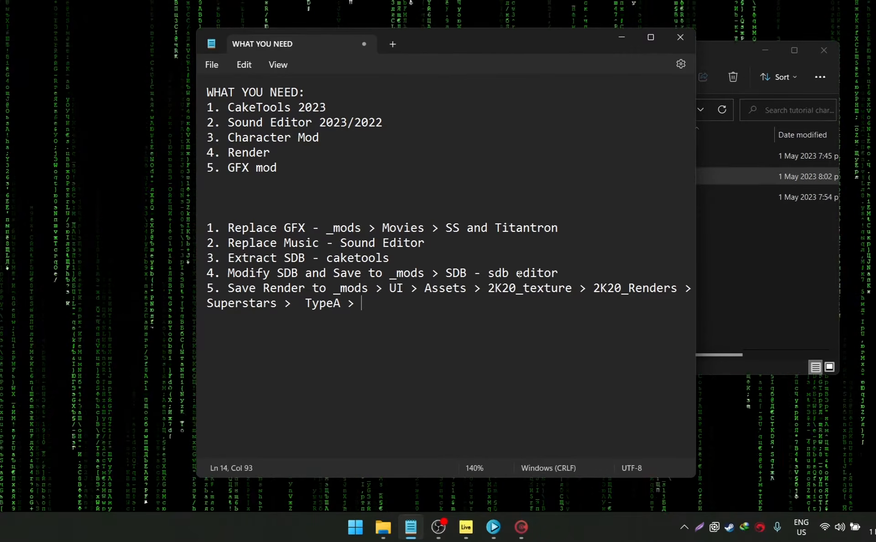
click(732, 231)
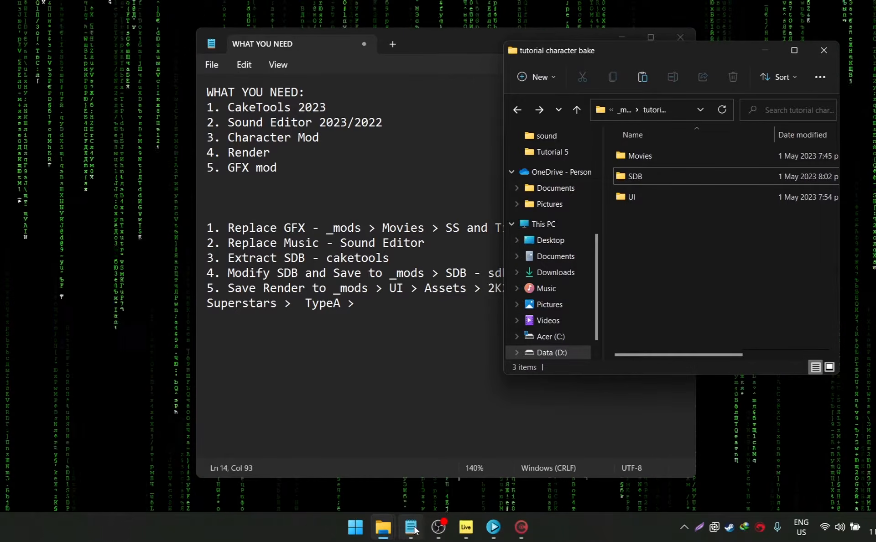
mouse_move(383, 527)
click(342, 449)
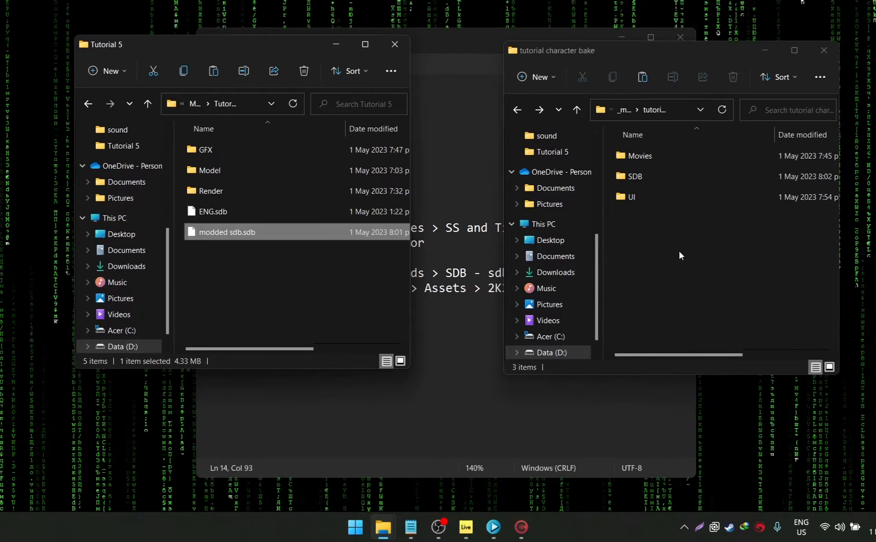
key(super+d)
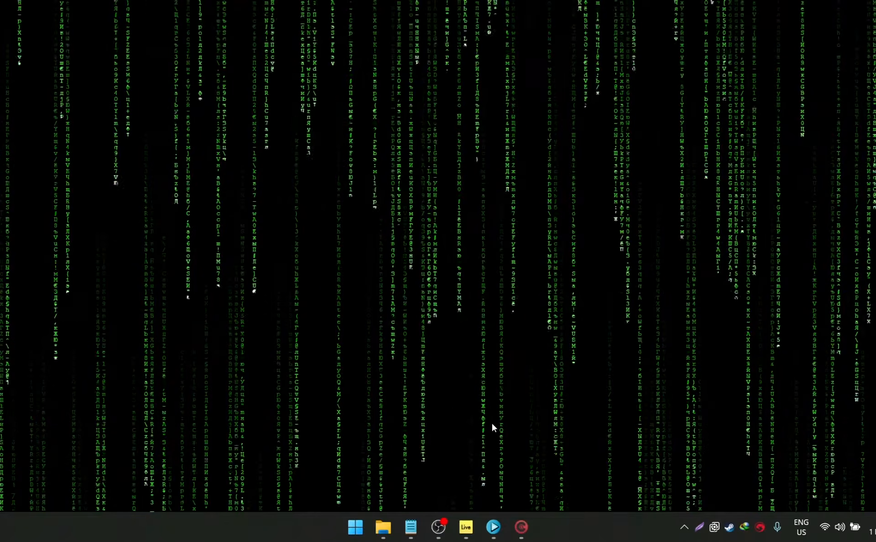
- Switch to the Notepad notes and add the line "6. Install Character mod" below the render step
click(412, 524)
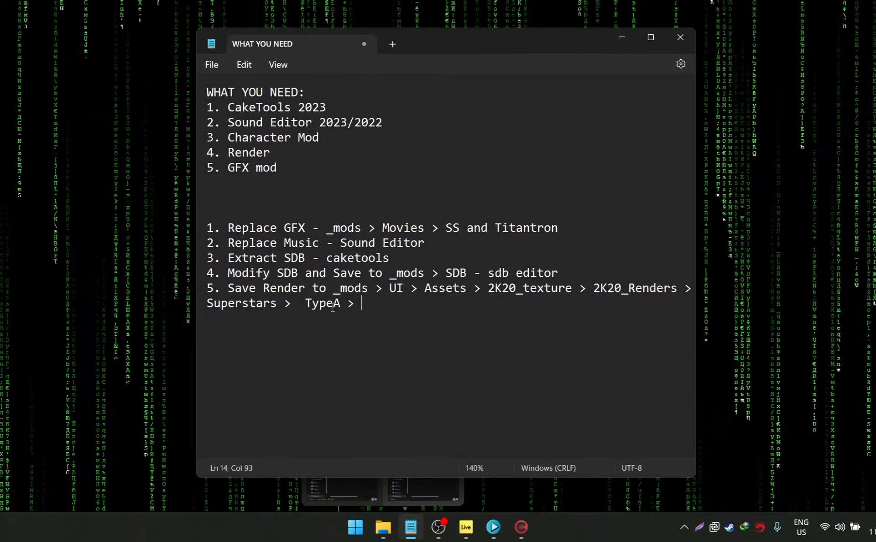
text(6. Characters)
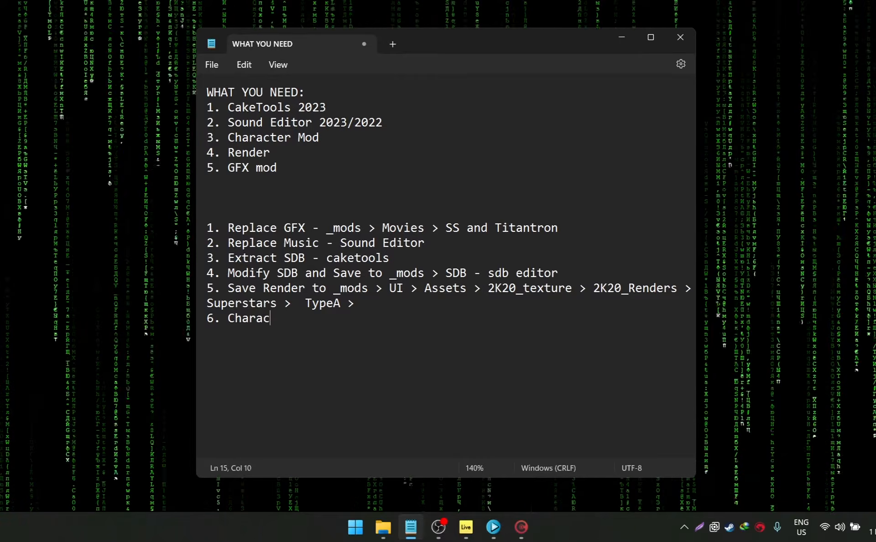
click(228, 317)
text(Insta)
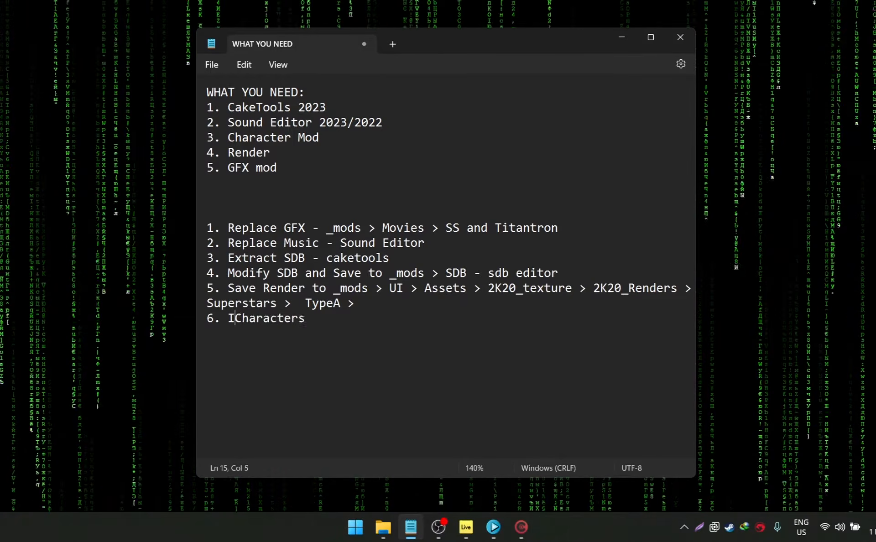
text(ll)
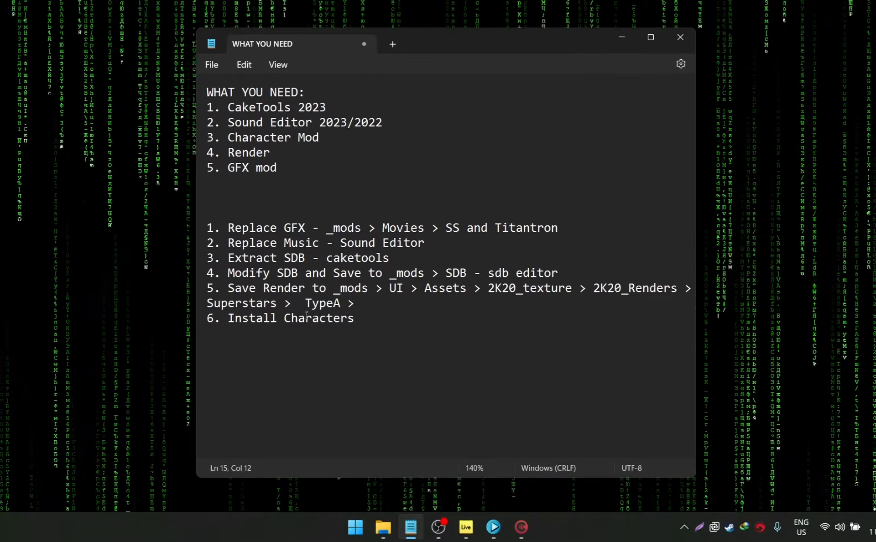
click(404, 319)
key(BackSpace)
text(mod)
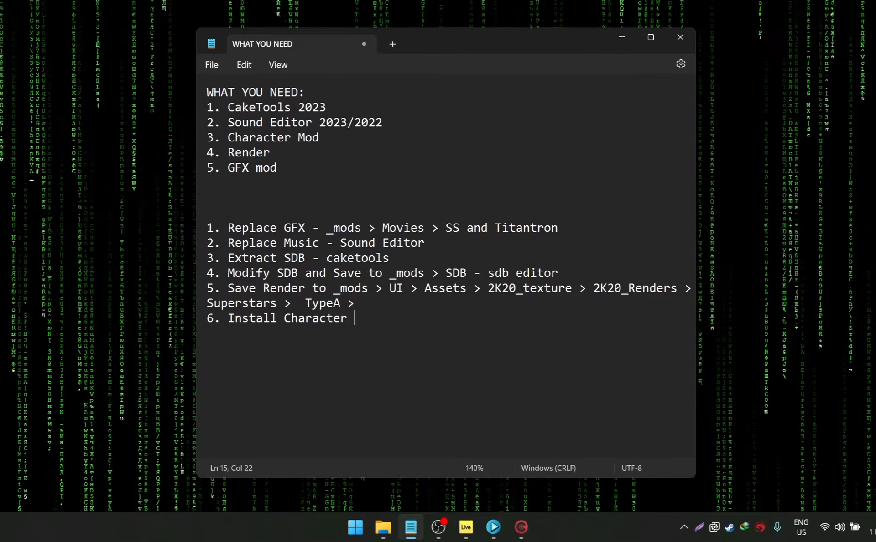
- Bring up the tutorial character bake and Tutorial 5 folders side by side and open the Model folder in Tutorial 5
click(387, 525)
click(422, 491)
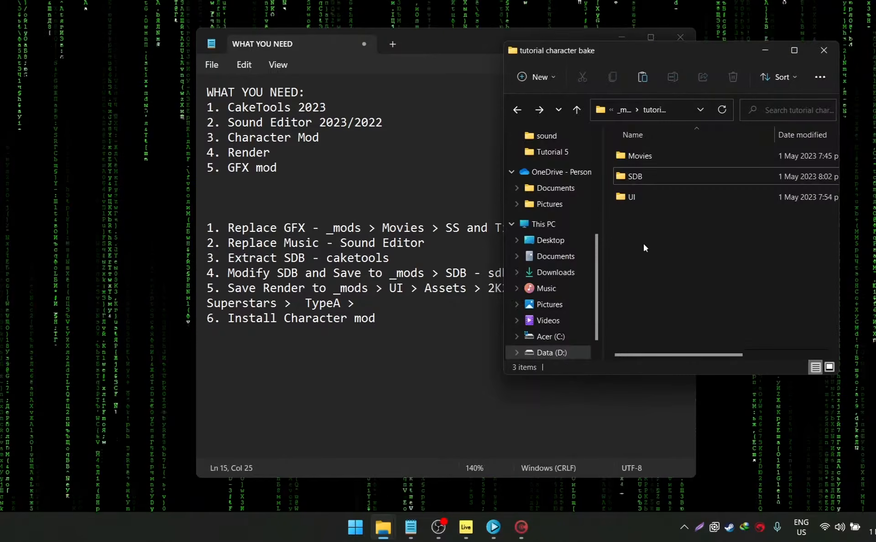
mouse_move(383, 527)
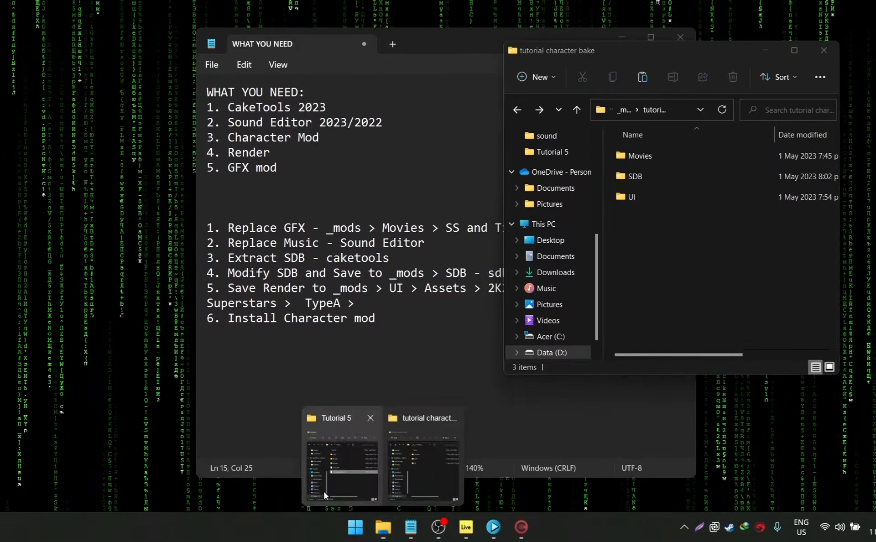
click(342, 438)
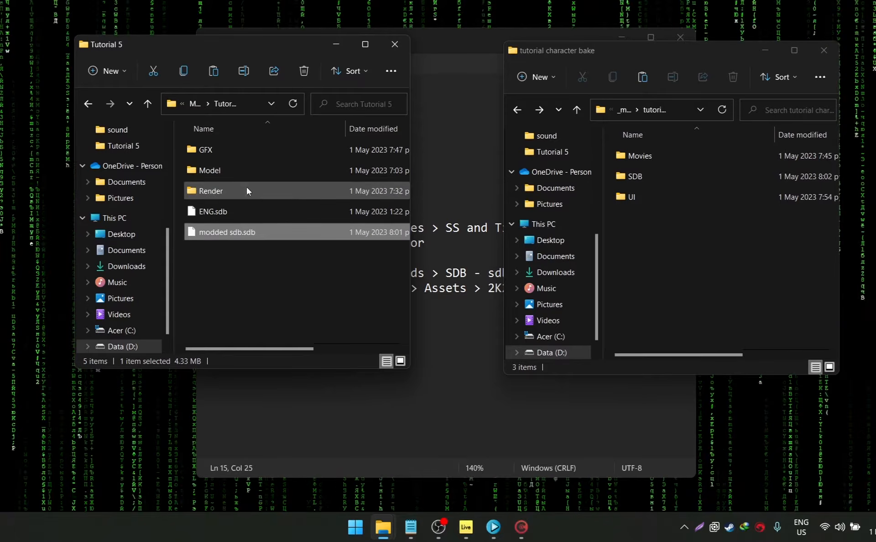
double_click(253, 171)
click(88, 103)
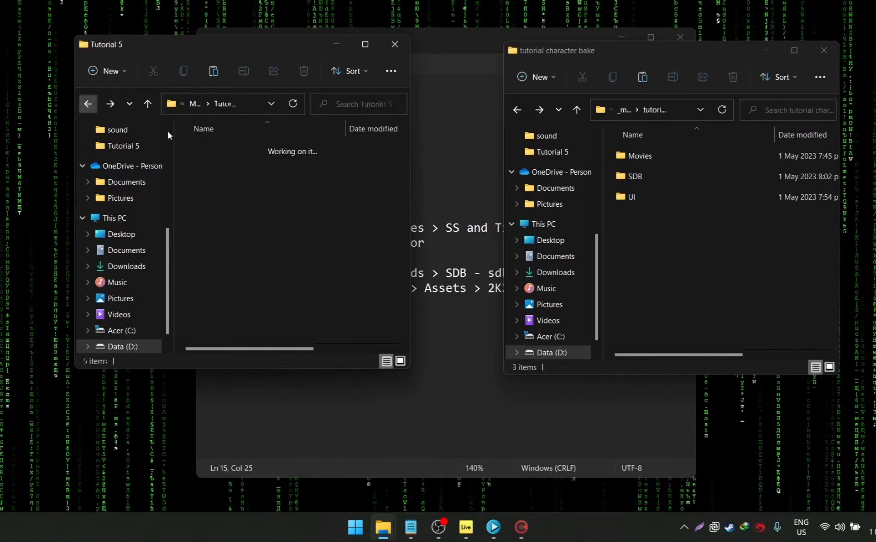
double_click(219, 170)
click(680, 254)
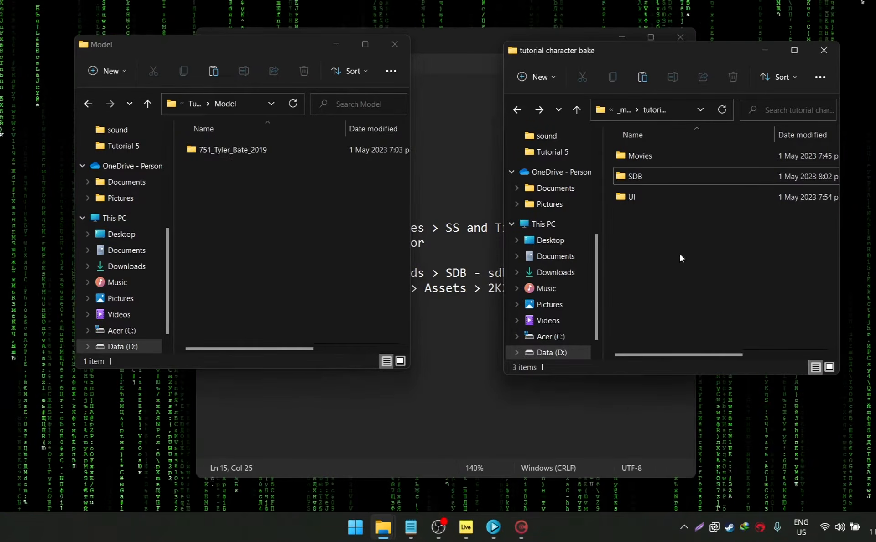
- Create a folder named Characters inside the tutorial character bake folder and open it
click(552, 84)
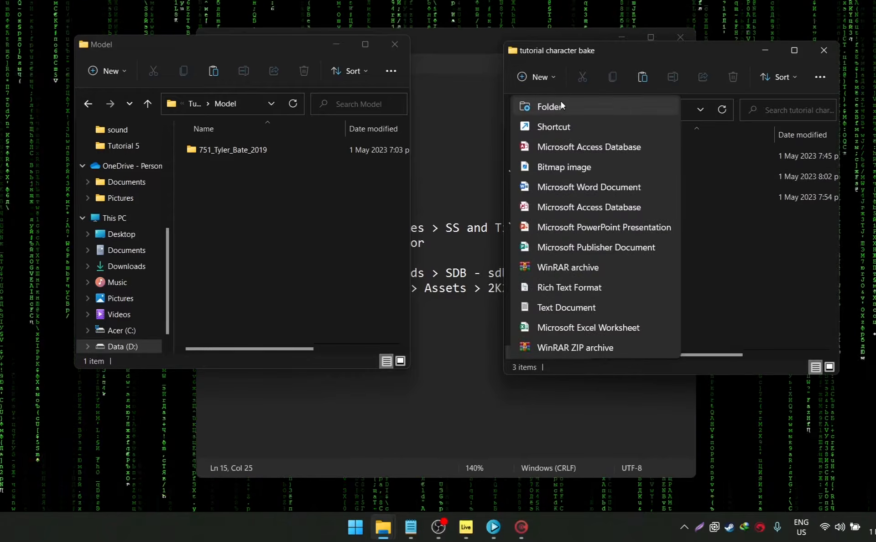
click(561, 106)
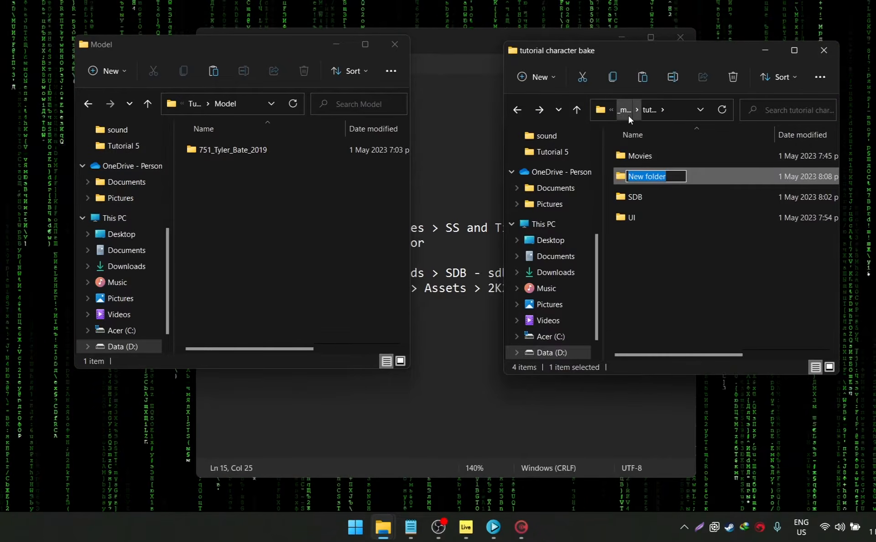
text(Ch)
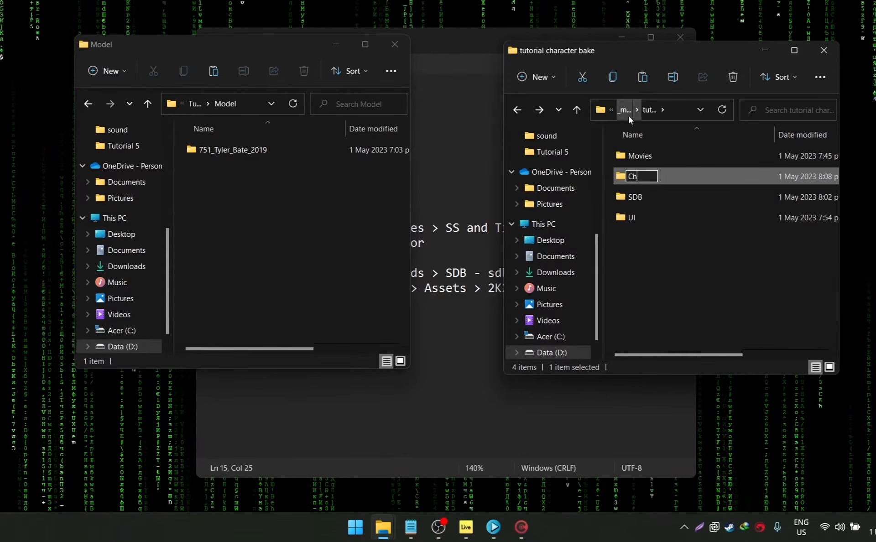
text(aracters)
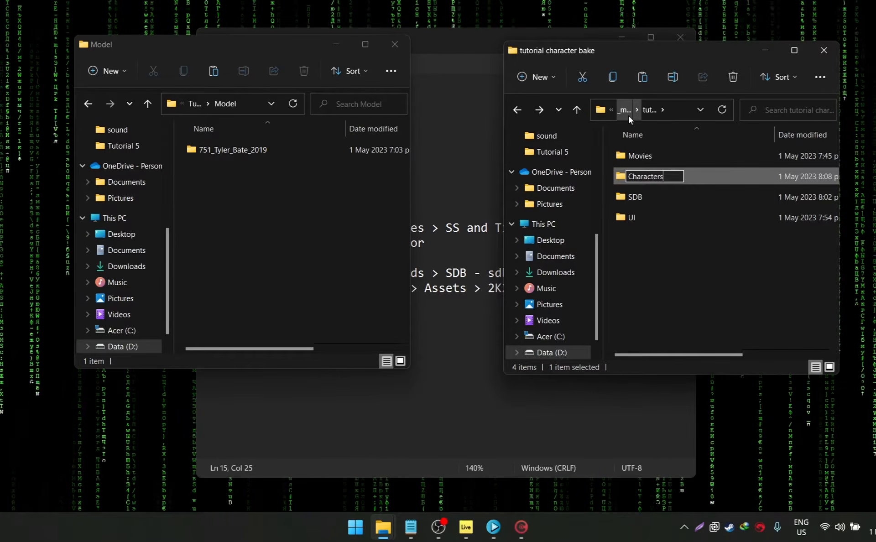
key(Return)
key(Return)
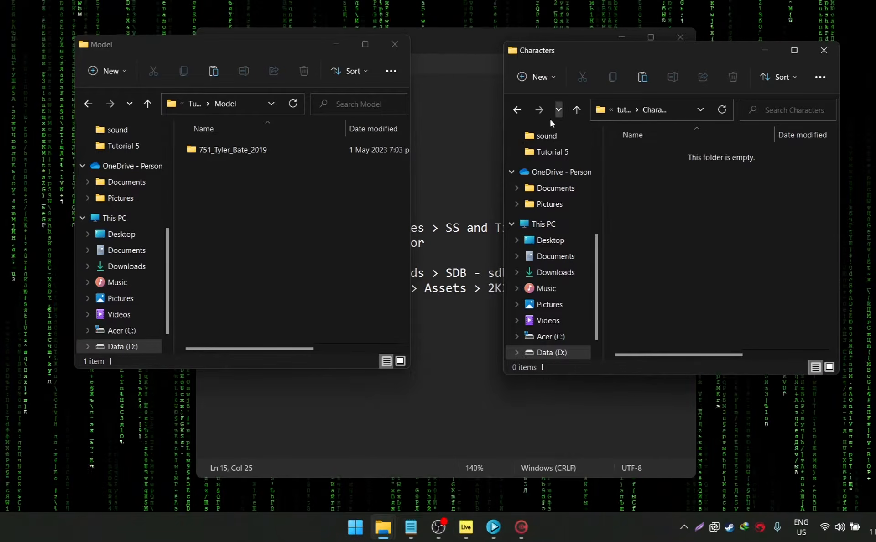
- Examine the Tyler Bate folder name inside the bake folder's Movies > SS folder, then return to the bake folder
click(518, 109)
double_click(667, 181)
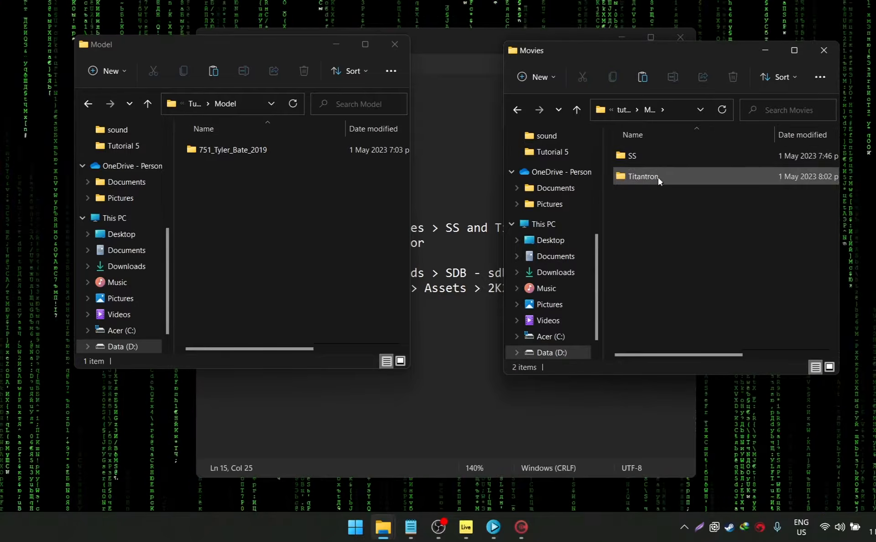
double_click(649, 158)
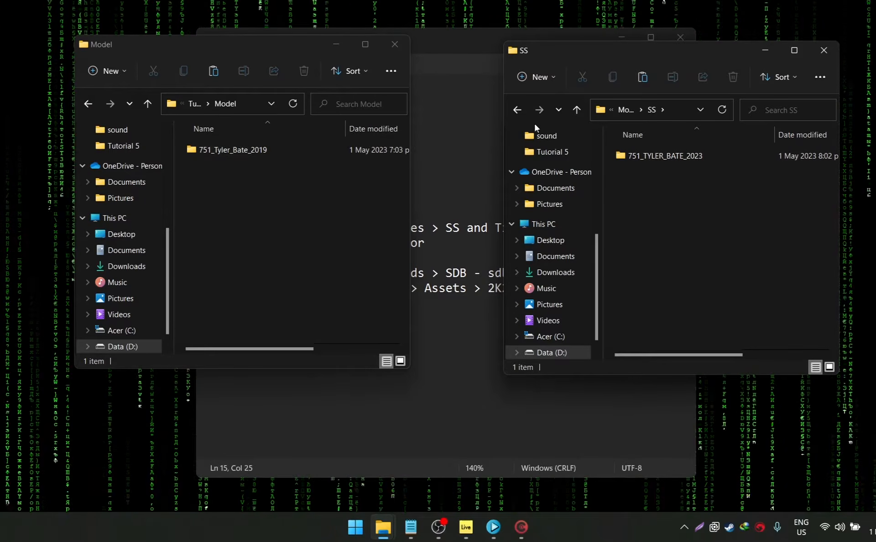
click(521, 111)
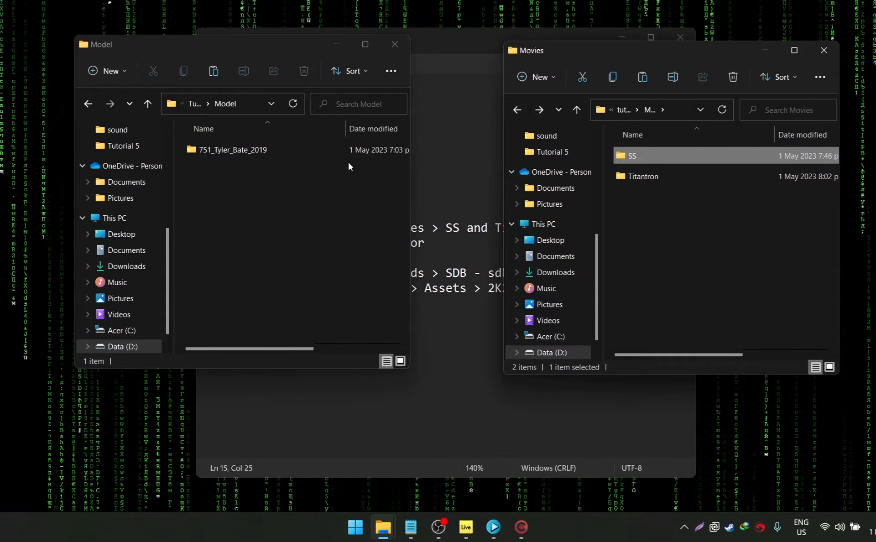
click(517, 110)
- Switch to CakeTools and open bakedfile00.cak from the WWE 2K23 game folder
click(521, 527)
click(142, 37)
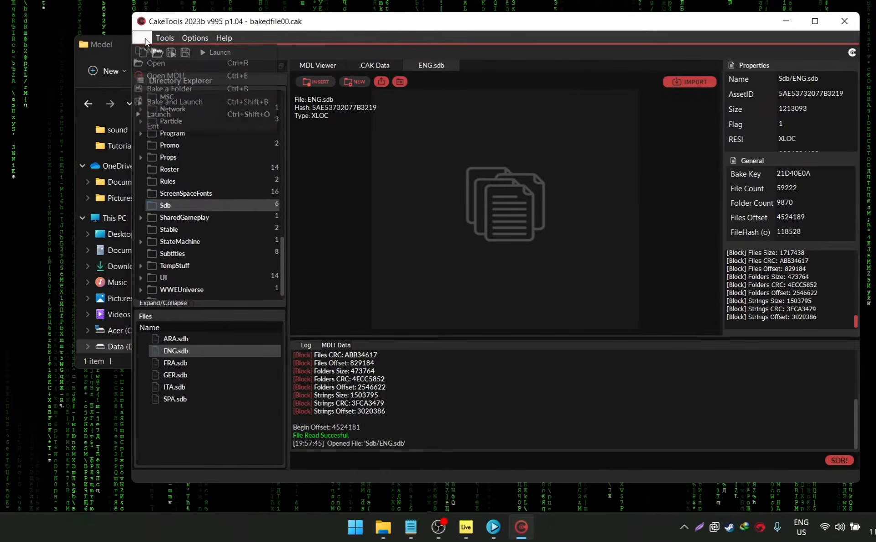
click(155, 63)
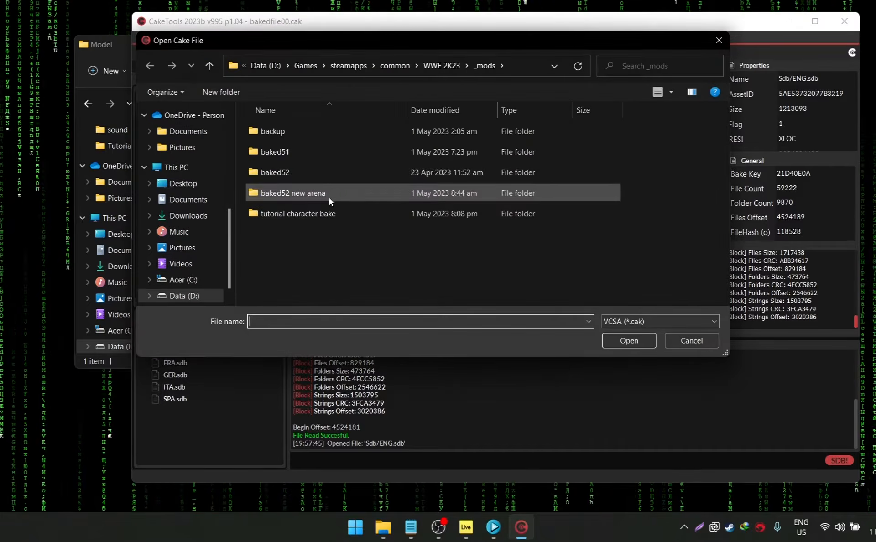
click(441, 65)
scroll(339, 156, down, 5)
scroll(340, 156, up, 2)
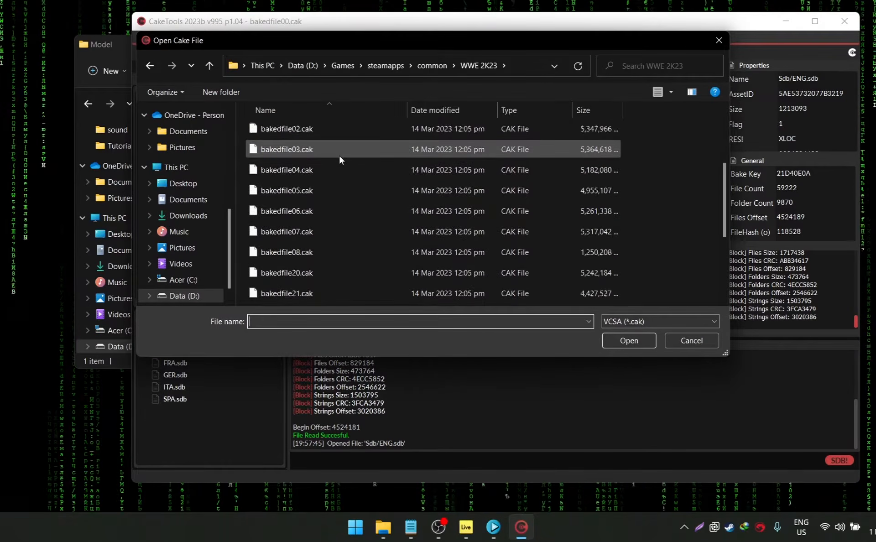
double_click(324, 154)
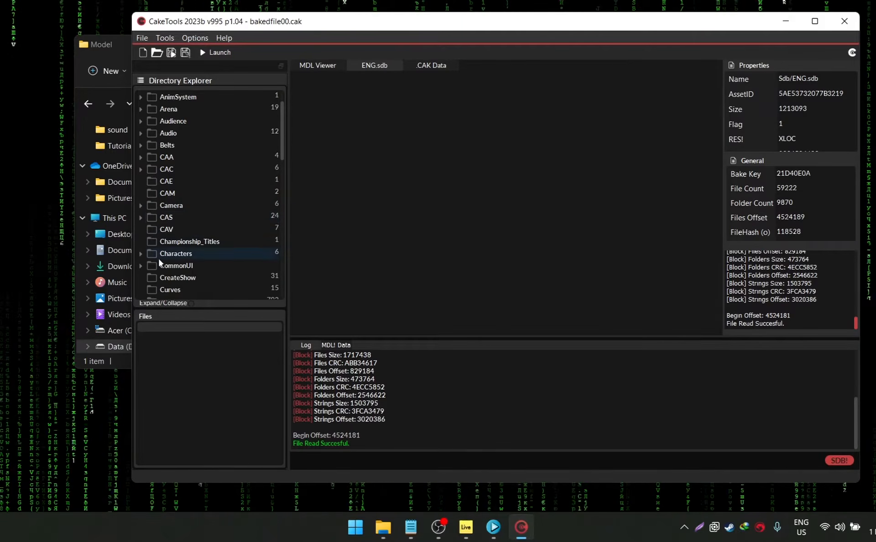
- Look through the Characters folder of bakedfile00.cak for the Tyler Bate folder
click(141, 254)
scroll(193, 235, down, 15)
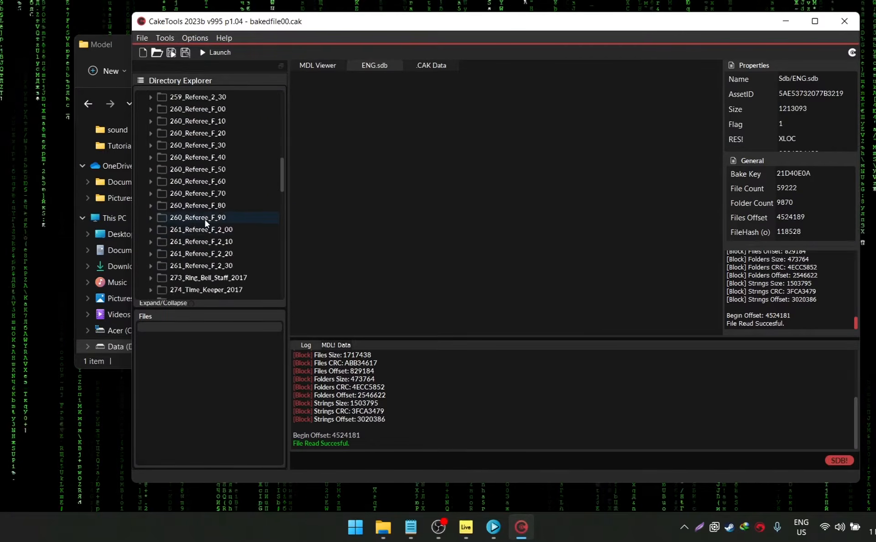
scroll(203, 214, up, 9)
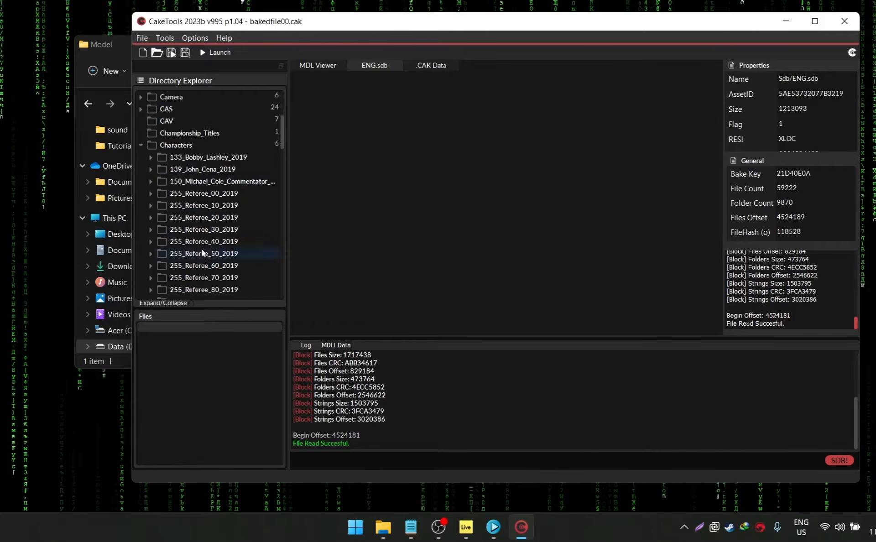
scroll(215, 185, down, 3)
scroll(218, 182, down, 2)
scroll(219, 171, up, 20)
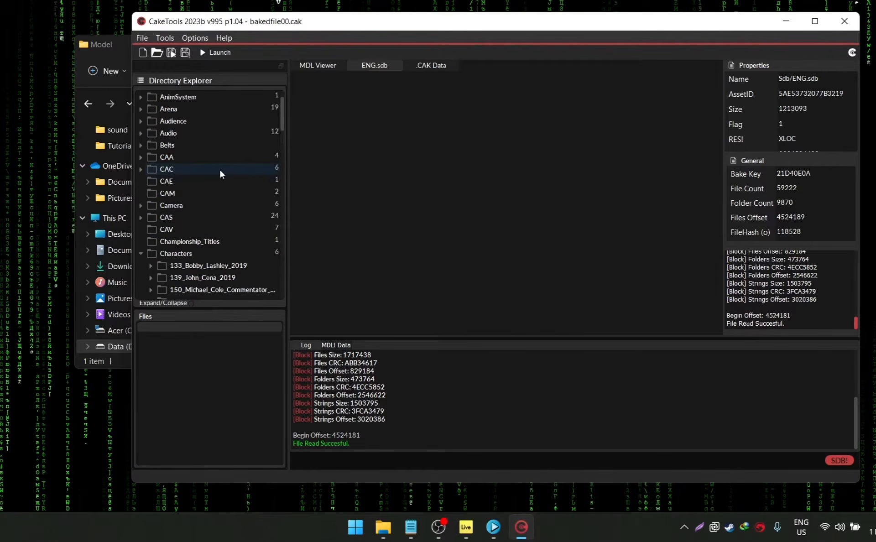
- Open bakedfile01.cak and check its directories for a Characters folder
click(157, 53)
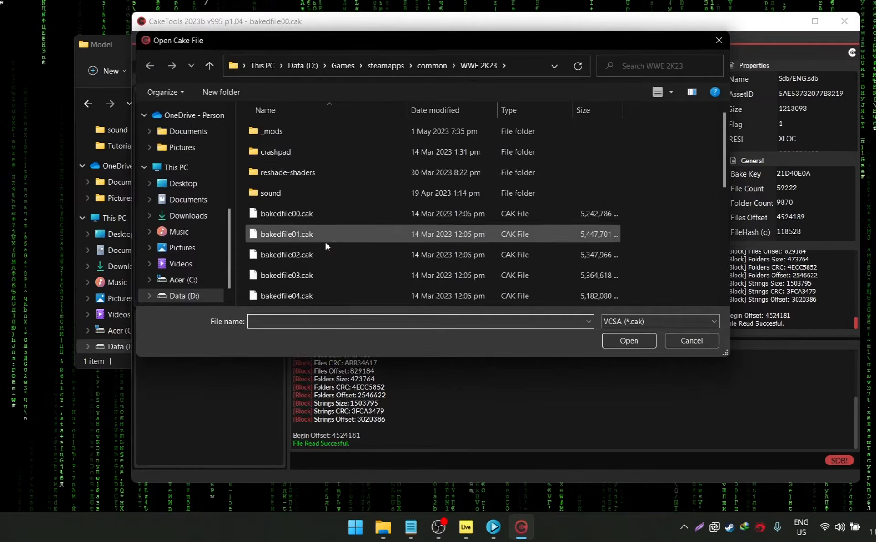
double_click(324, 242)
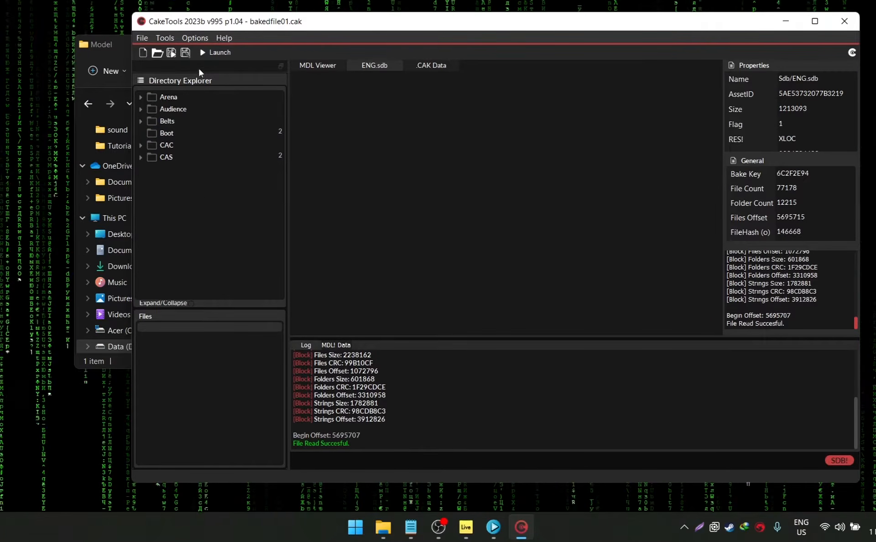
click(203, 38)
mouse_move(142, 38)
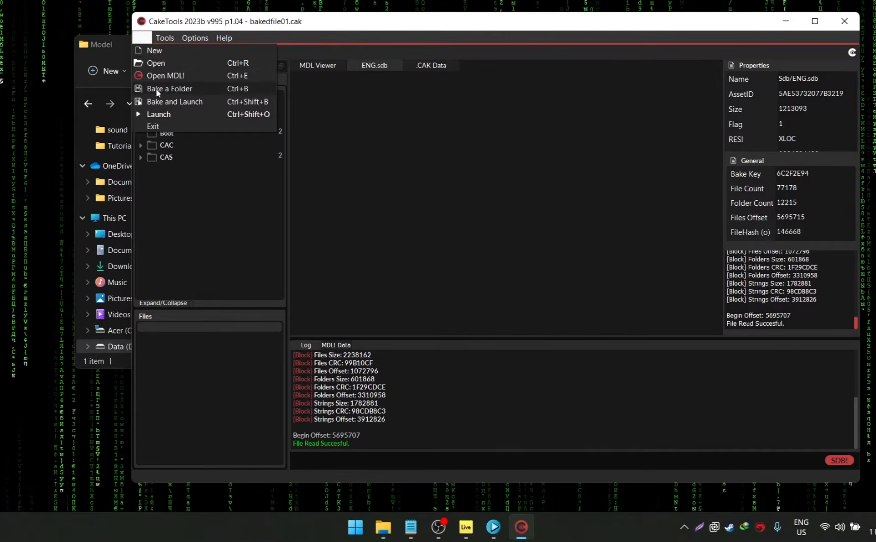
click(382, 226)
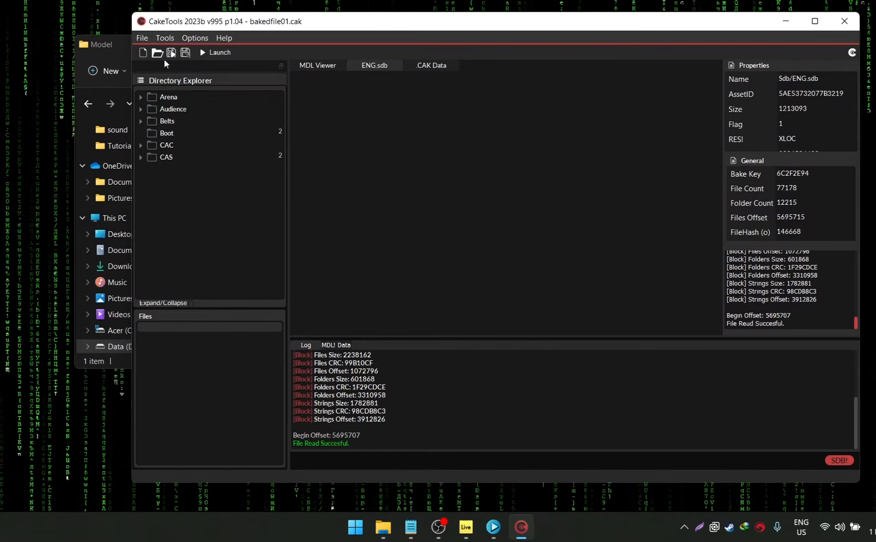
mouse_move(287, 26)
mouse_down()
mouse_move(161, 97)
mouse_move(263, 40)
mouse_move(297, 38)
mouse_up()
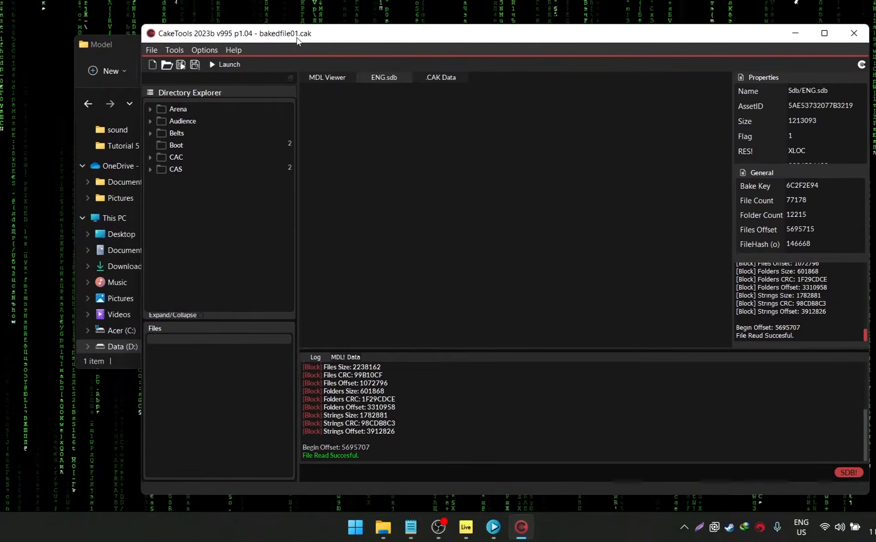
- Open bakedfile02.cak and look through its Characters folder for Tyler Bate
click(166, 65)
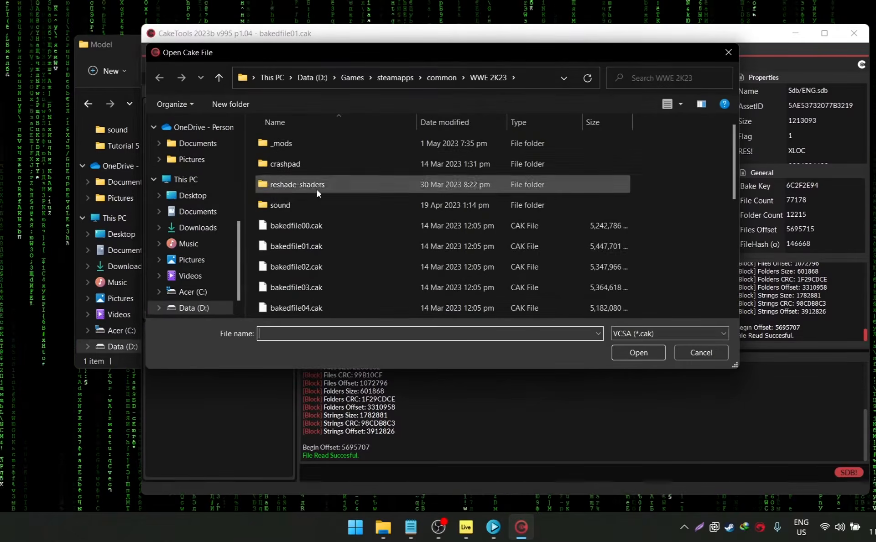
double_click(316, 265)
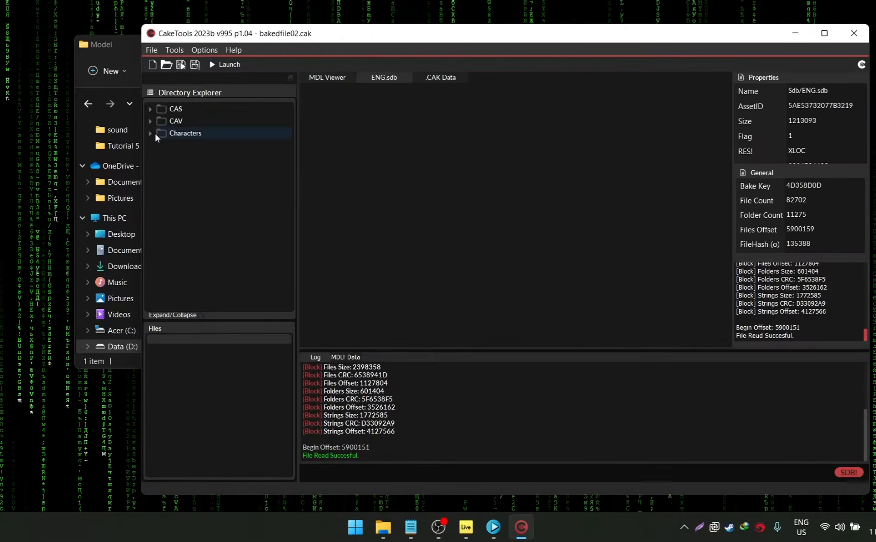
click(150, 134)
scroll(215, 185, down, 20)
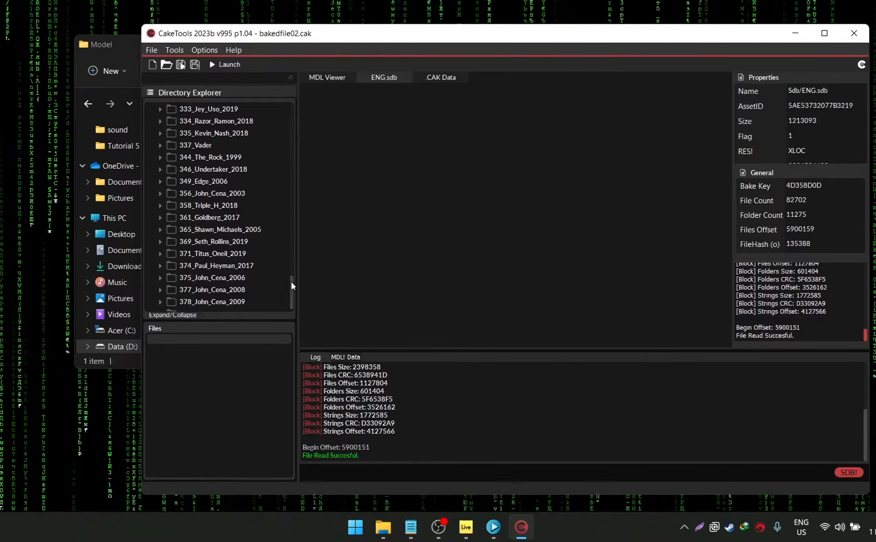
drag(291, 281, 291, 310)
scroll(230, 246, up, 20)
- Open bakedfile03.cak and locate 751_Tyler_Bate_2019 among its character folders
drag(298, 40, 396, 48)
key(ctrl+o)
double_click(387, 277)
scroll(313, 205, down, 20)
scroll(314, 206, down, 2)
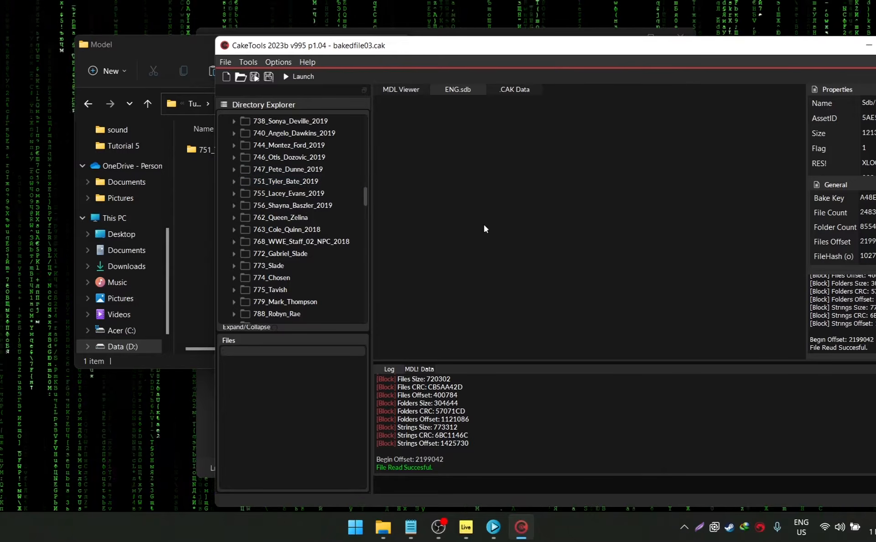
- Examine the mod's 751_Tyler_Bate_2019 folder beside the game's directory list, including its BaseModel and 751_Default_Attire subfolders and the attire's Textures folder
drag(495, 50, 440, 144)
drag(240, 50, 482, 38)
click(482, 145)
double_click(482, 144)
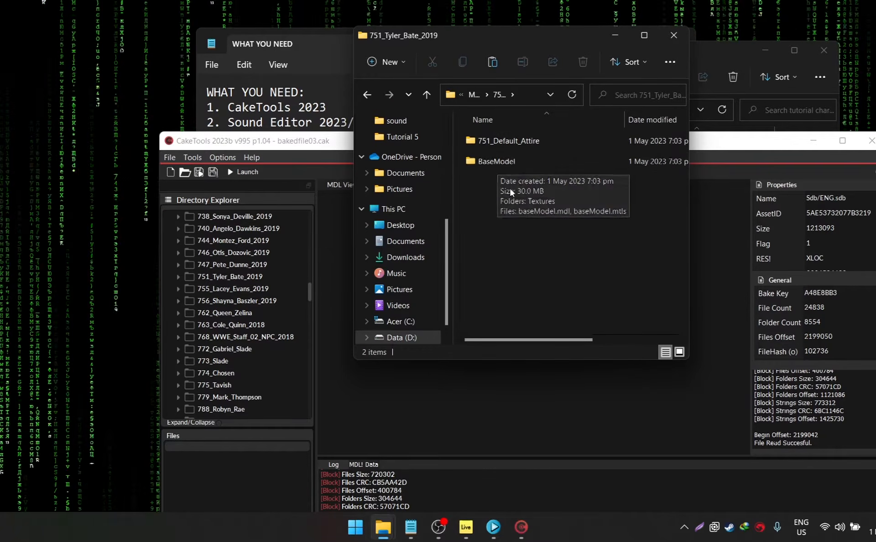
double_click(496, 160)
click(372, 95)
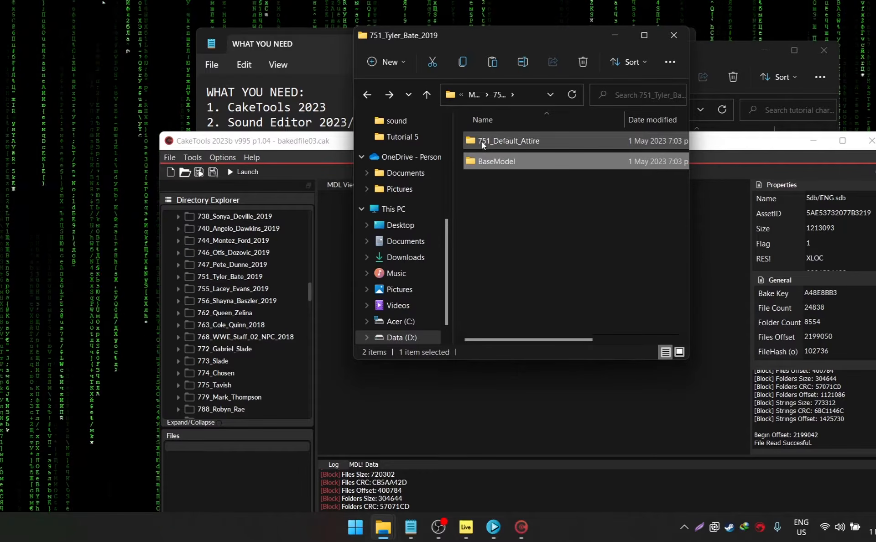
mouse_move(487, 142)
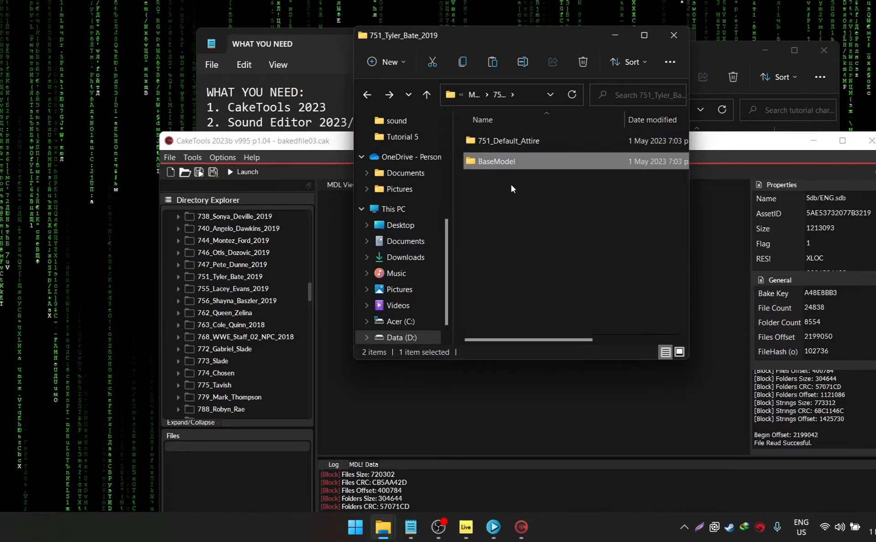
double_click(489, 146)
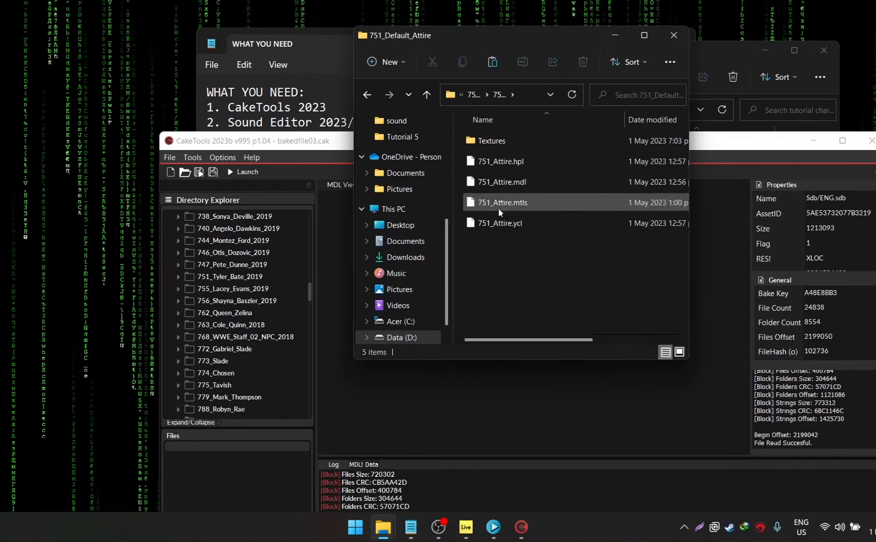
double_click(493, 141)
click(367, 95)
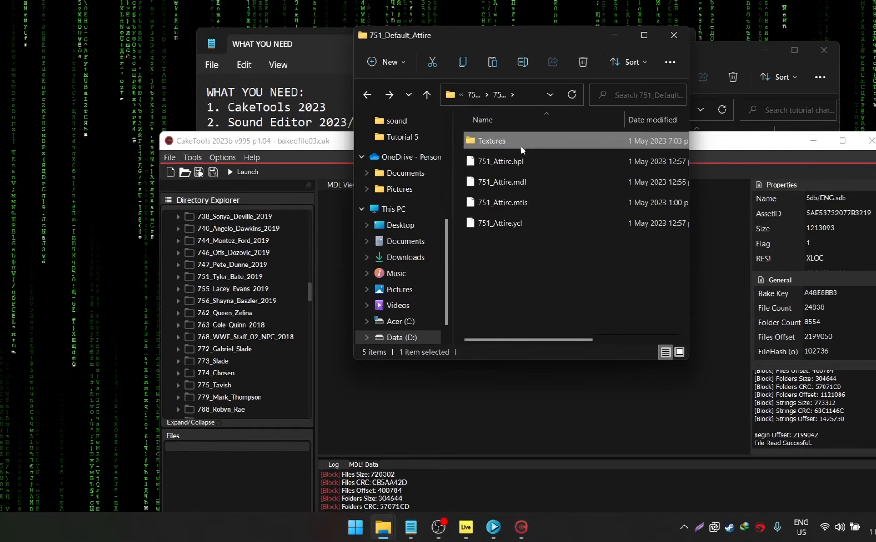
click(366, 96)
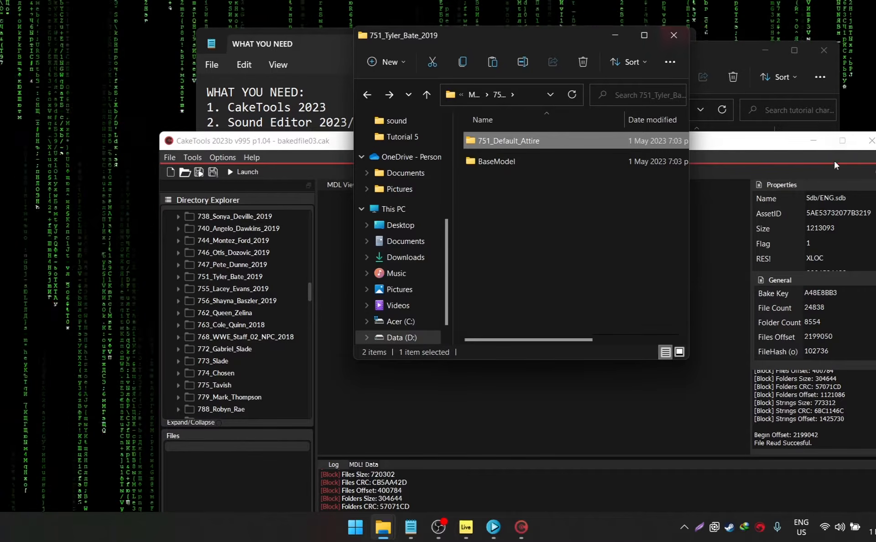
- Copy the 751_Tyler_Bate_2019 folder from Model into the Characters folder of tutorial character bake
click(811, 142)
drag(525, 35, 355, 36)
click(198, 95)
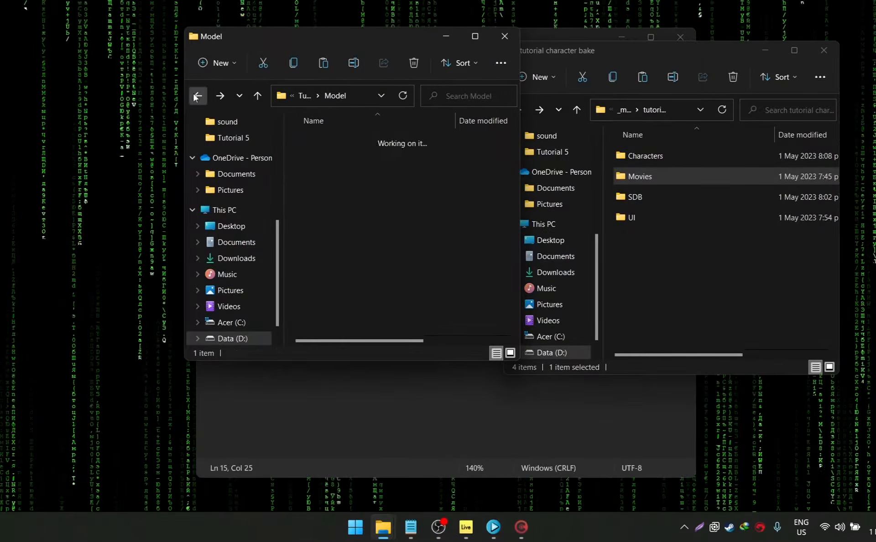
click(662, 217)
double_click(659, 155)
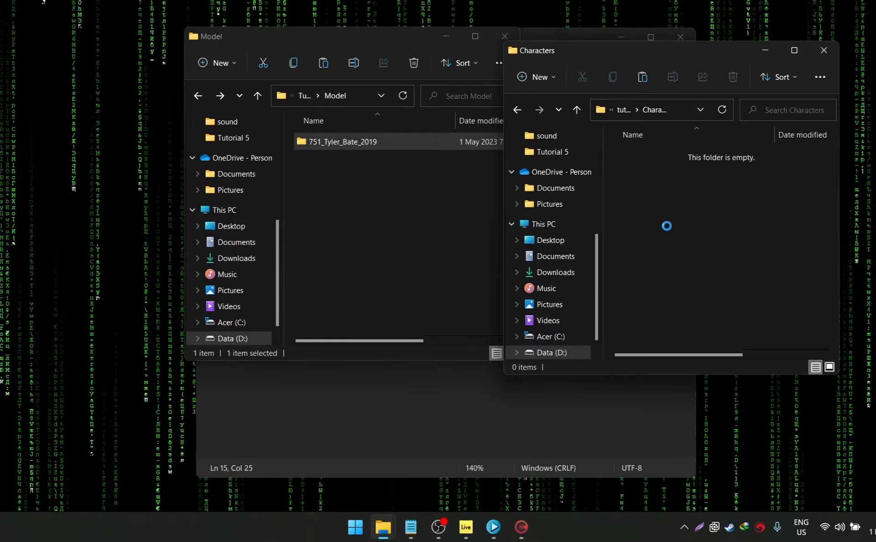
key(ctrl+v)
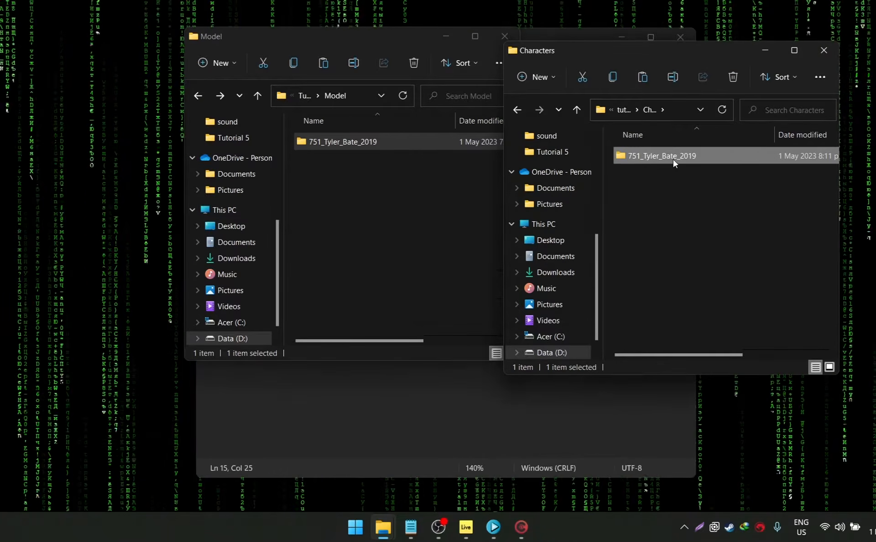
double_click(672, 157)
key(alt+Left)
- In CakeTools, bake the tutorial character bake folder from _mods, entering 55 as its bake name
click(521, 527)
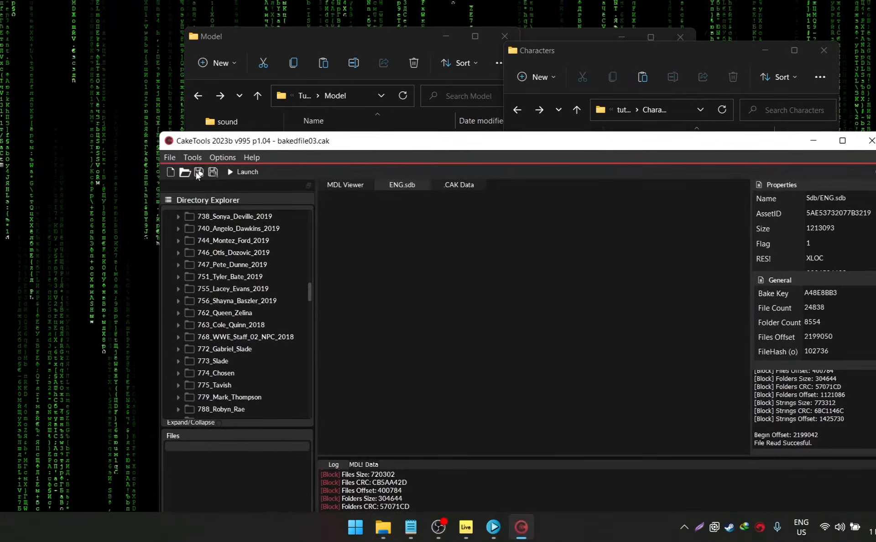
click(171, 157)
click(182, 207)
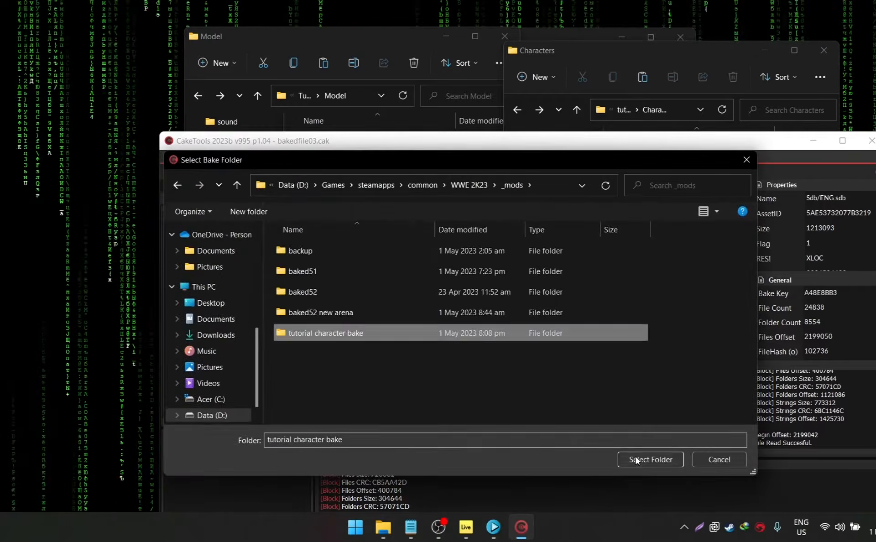
click(648, 460)
text(55)
key(Return)
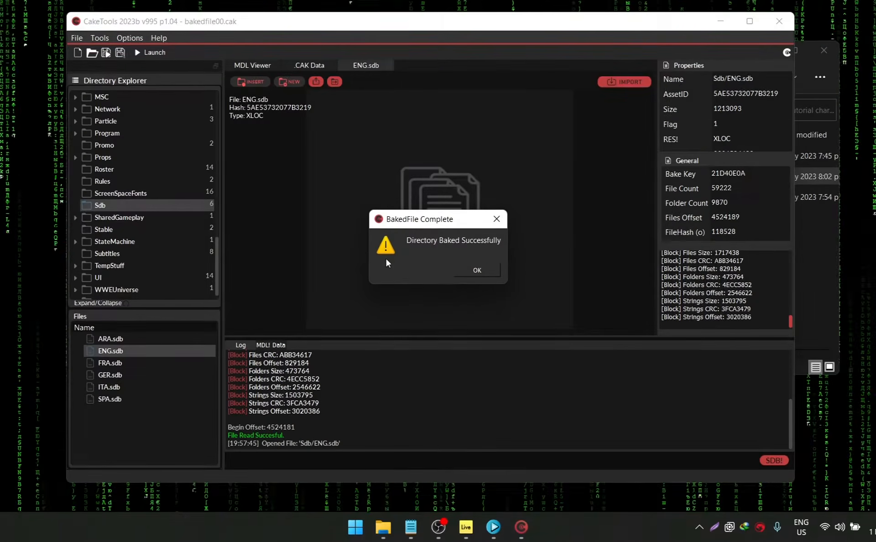
click(473, 273)
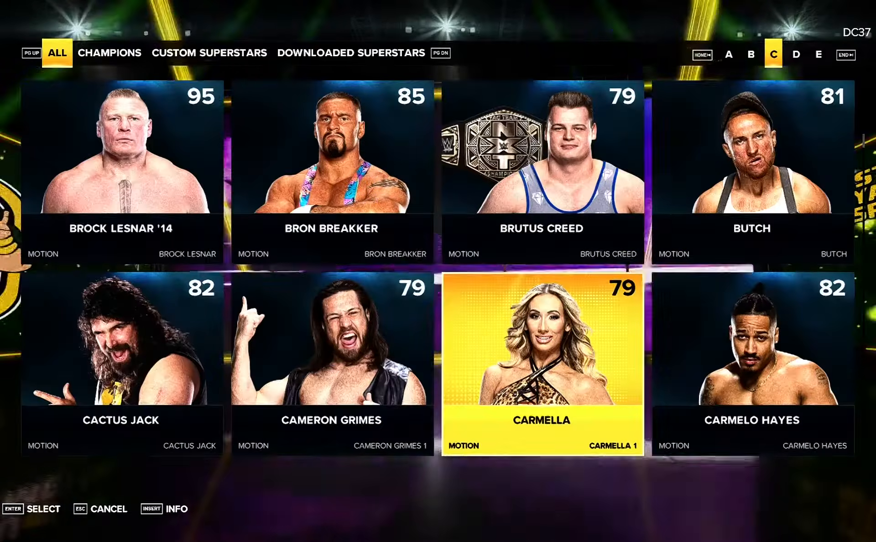
- In the WWE 2K23 superstar selection, find the modded CM Punk with the Smoothshot motion and compare his entry with the neighbouring ones
key(Down)
key(Down)
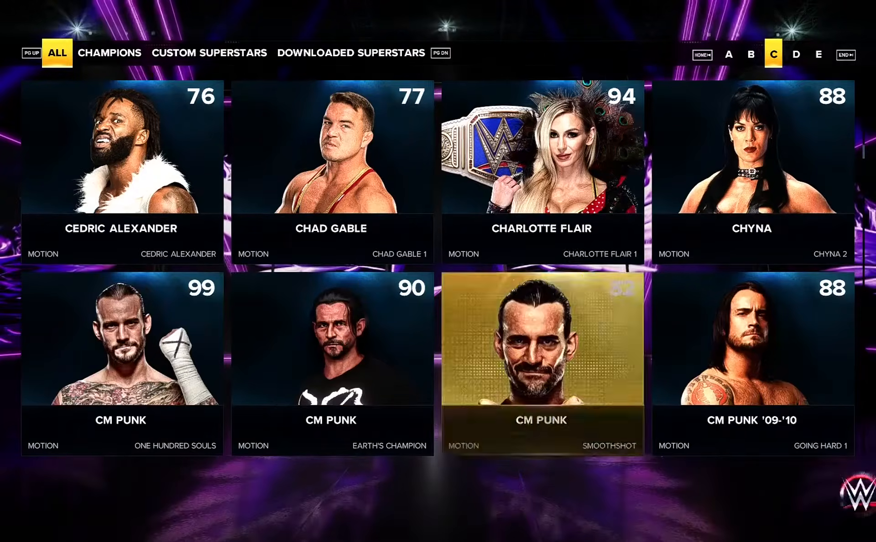
key(Right)
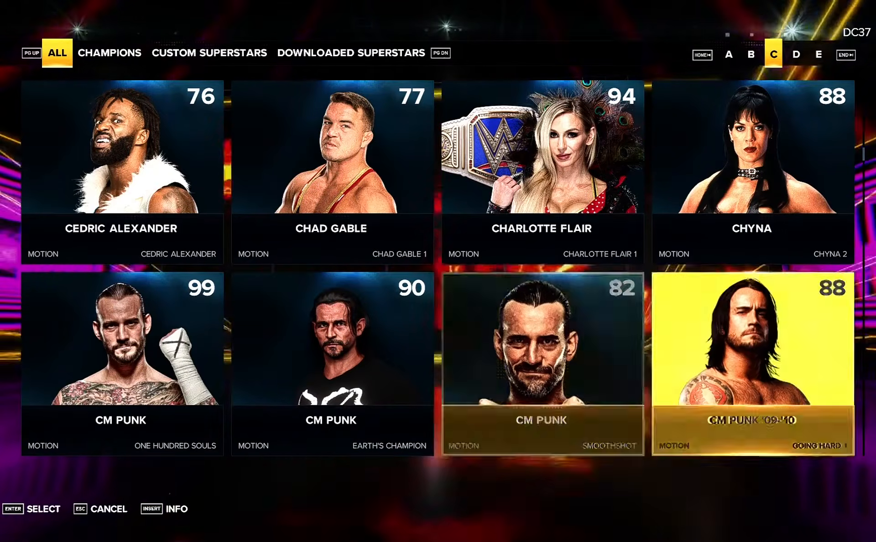
key(Left)
key(Up)
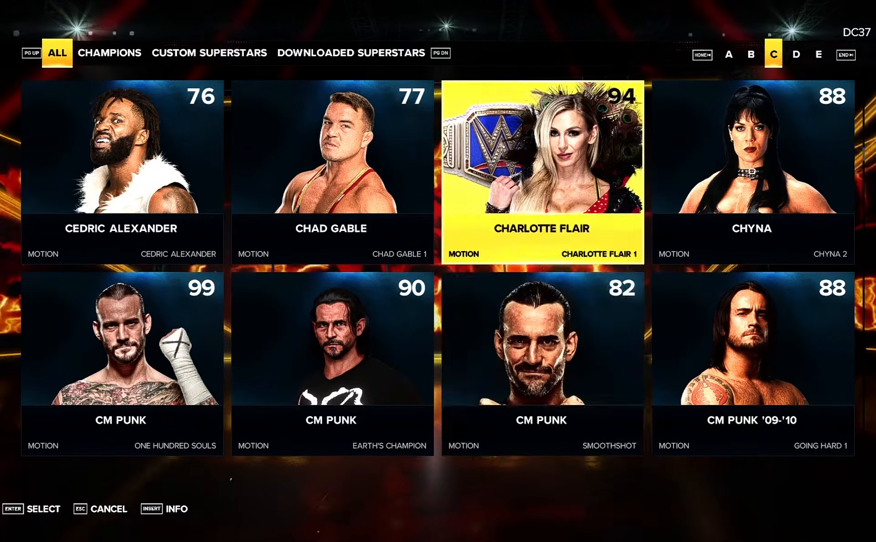
key(Down)
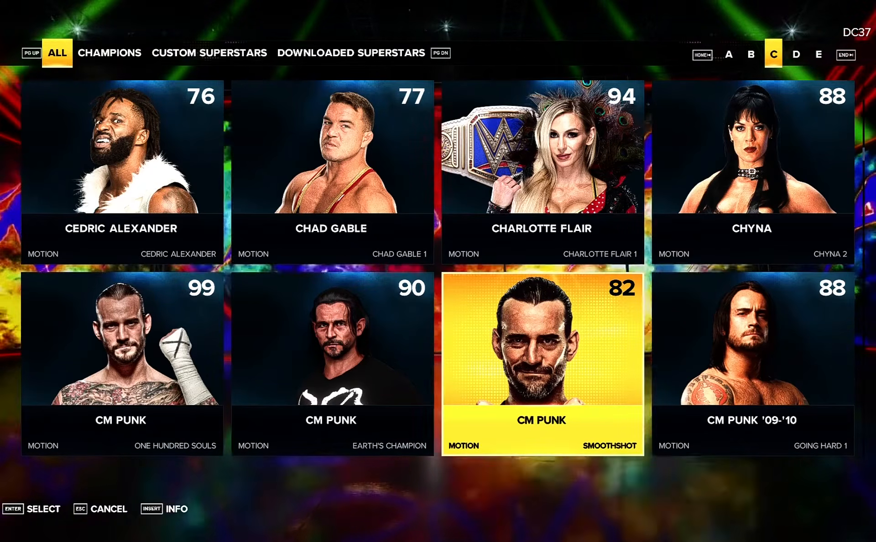
key(Right)
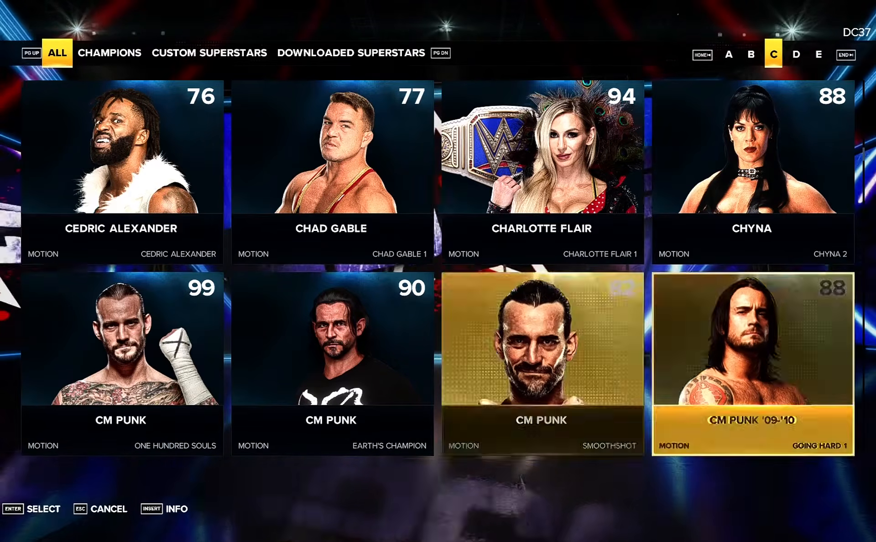
key(Left)
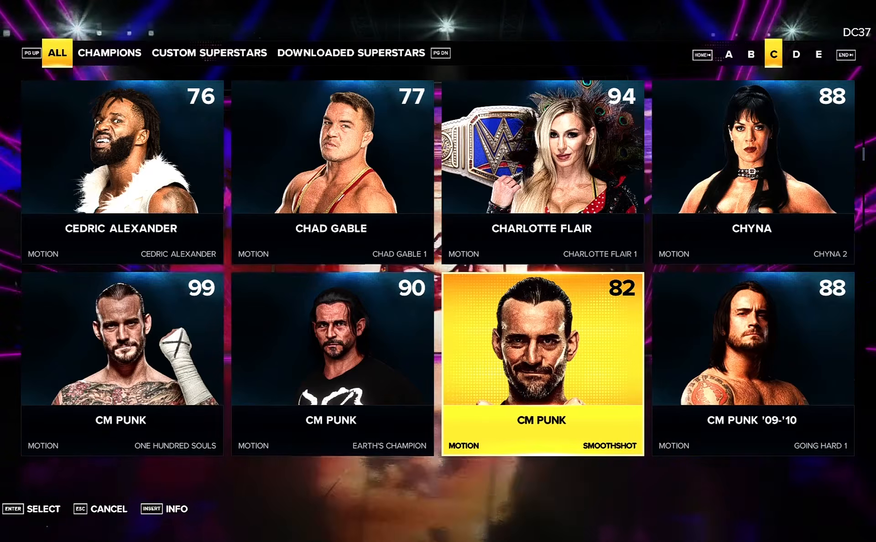
- Look through the superstar selection up to the T names and check for Tyler Bate's slot between Trish Stratus and Tyler Breeze
key(End)
key(End)
key(End)
key(End)
key(End)
key(End)
key(End)
key(End)
key(End)
key(End)
key(End)
key(End)
key(End)
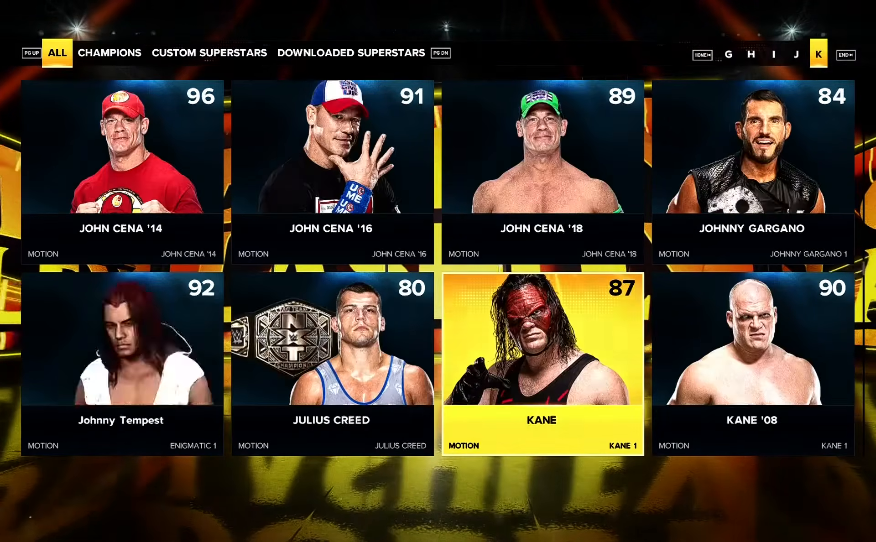
key(End)
key(End)
key(End)
key(End)
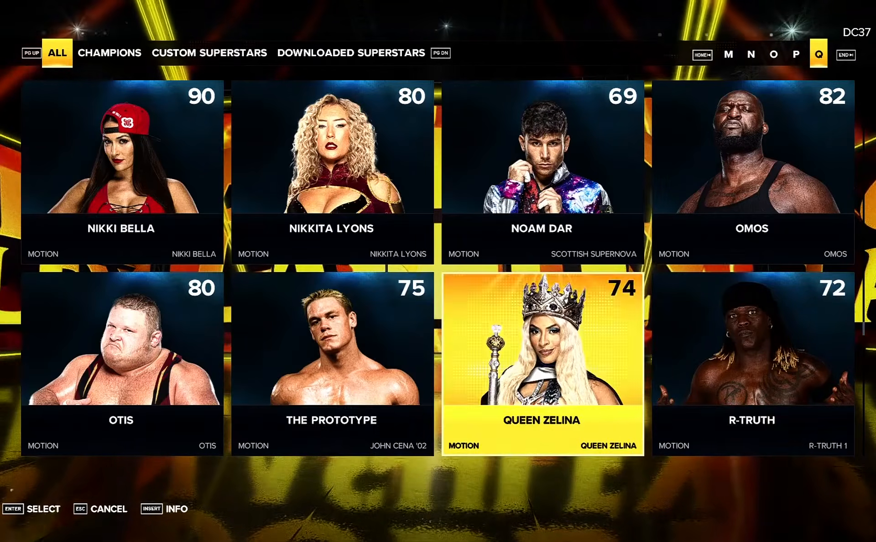
key(End)
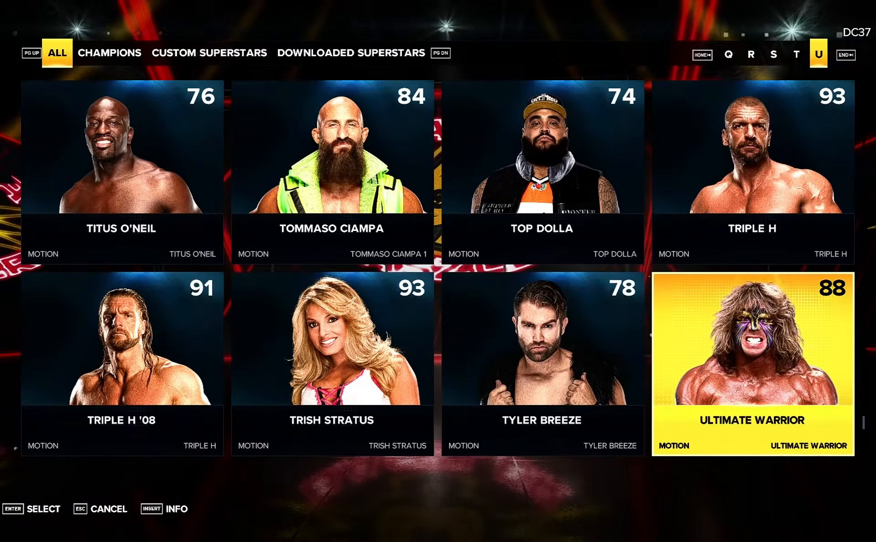
key(Left)
key(Left)
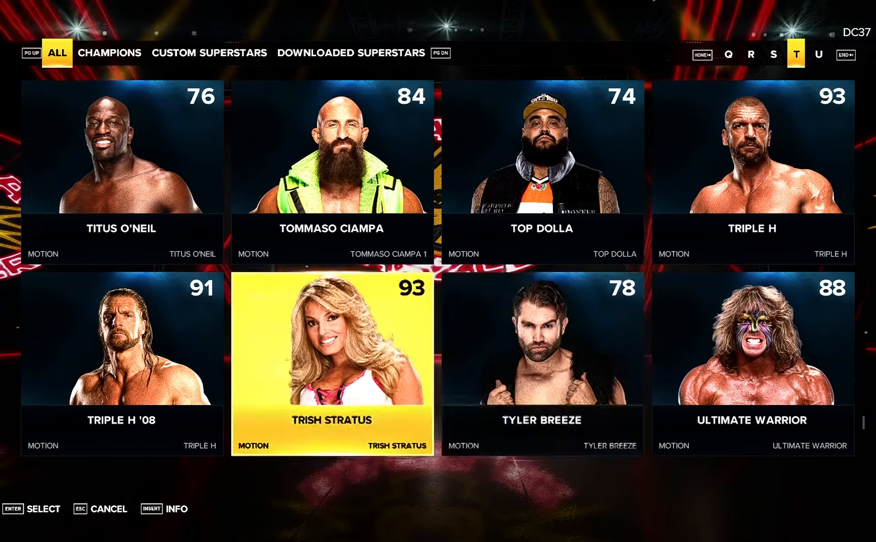
key(Right)
key(Left)
key(Left)
key(Right)
key(Right)
- Go back to the C names, choose the modded CM Punk for the match and open his entrance settings
key(Home)
key(Home)
key(Home)
key(Home)
key(Home)
key(Home)
key(Home)
key(Home)
key(Home)
key(Home)
key(Home)
key(Home)
key(Home)
key(Home)
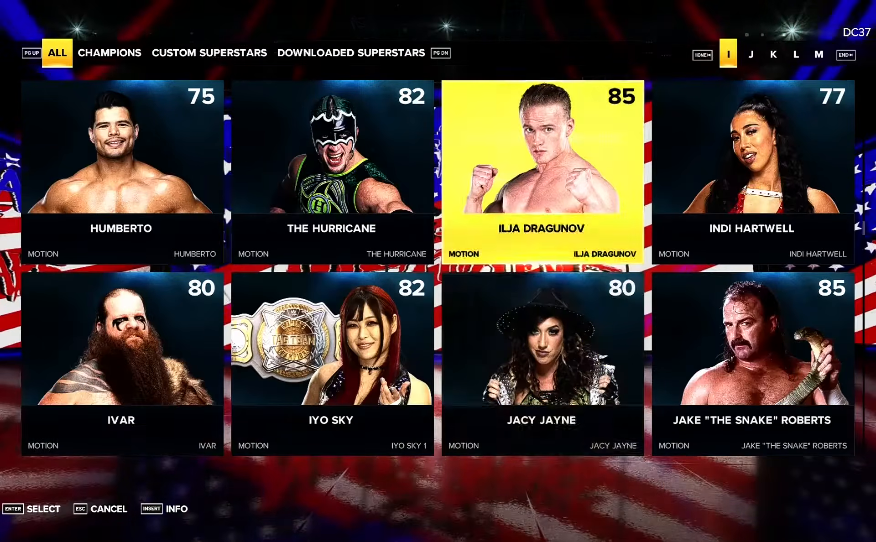
key(Home)
key(Home)
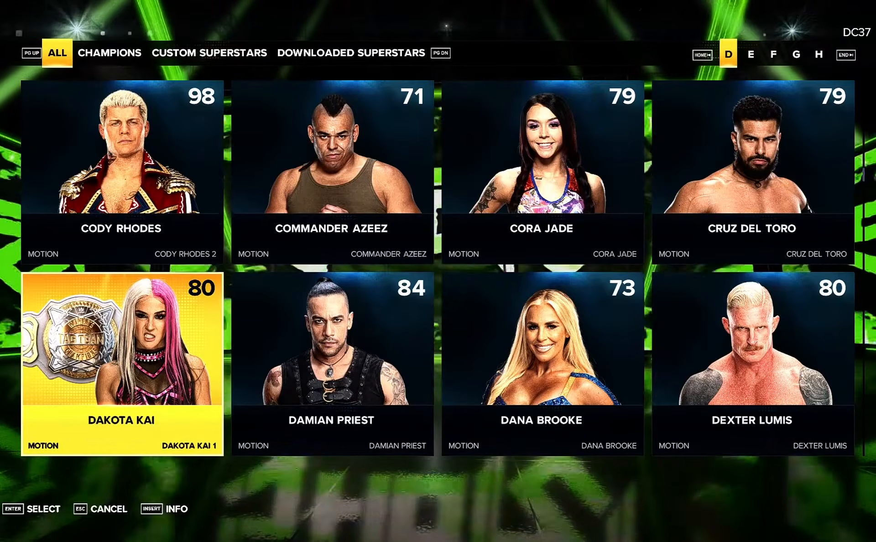
key(Return)
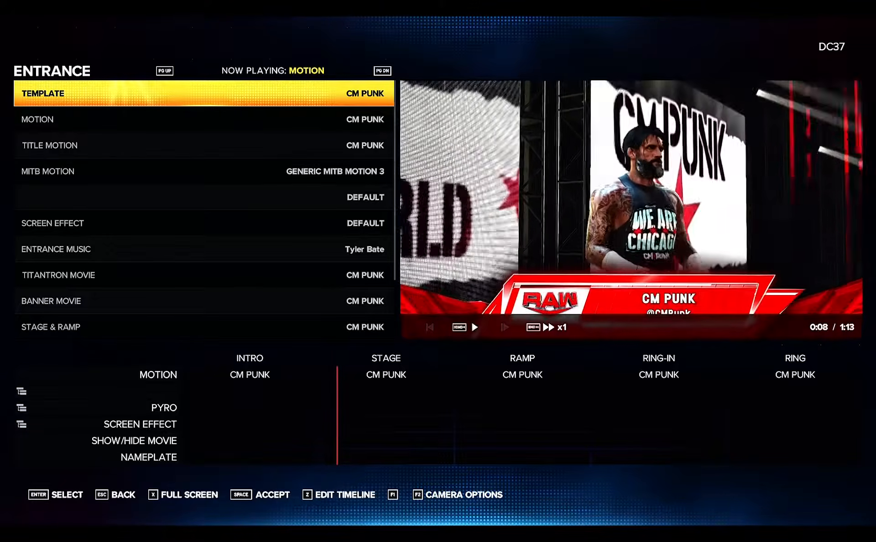
- Change CM Punk's entrance music to Sports 2
key(Down)
key(Down)
key(Down)
key(Down)
key(Down)
key(Down)
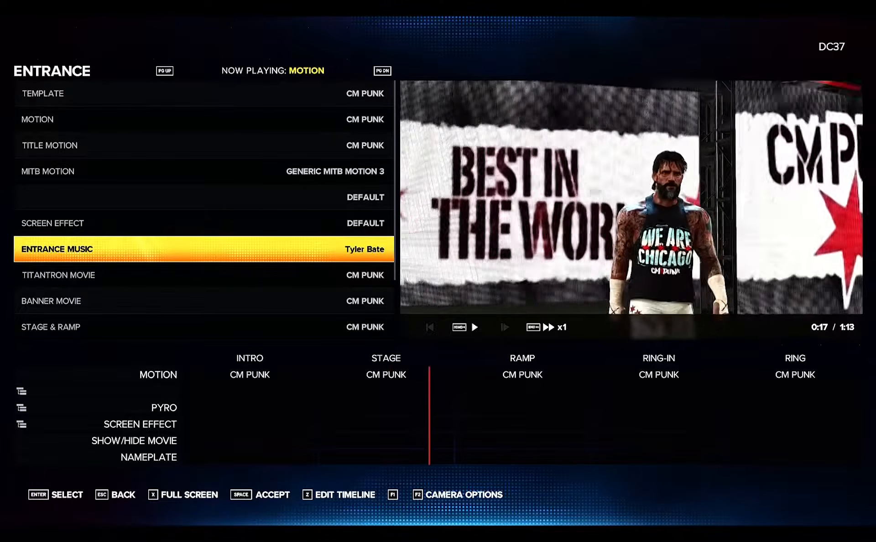
key(Return)
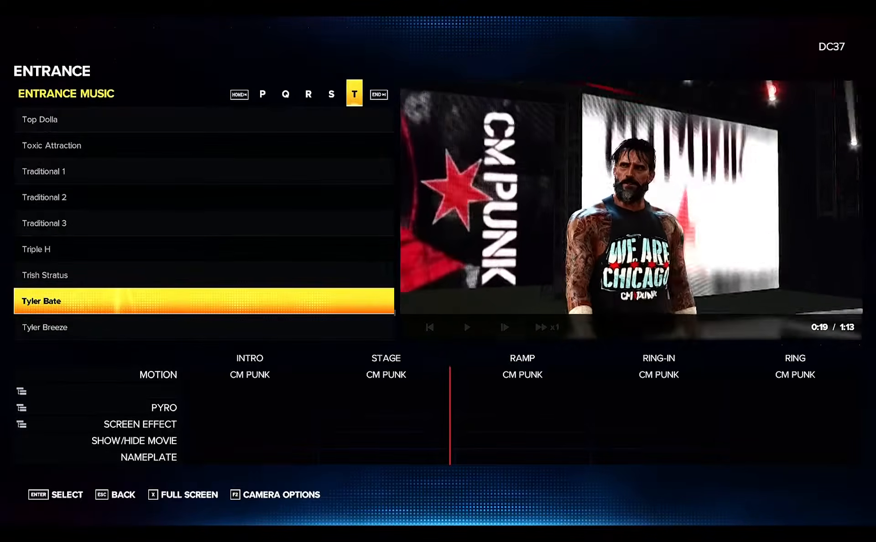
key(Up)
key(Up)
key(Up)
key(Up)
key(Up)
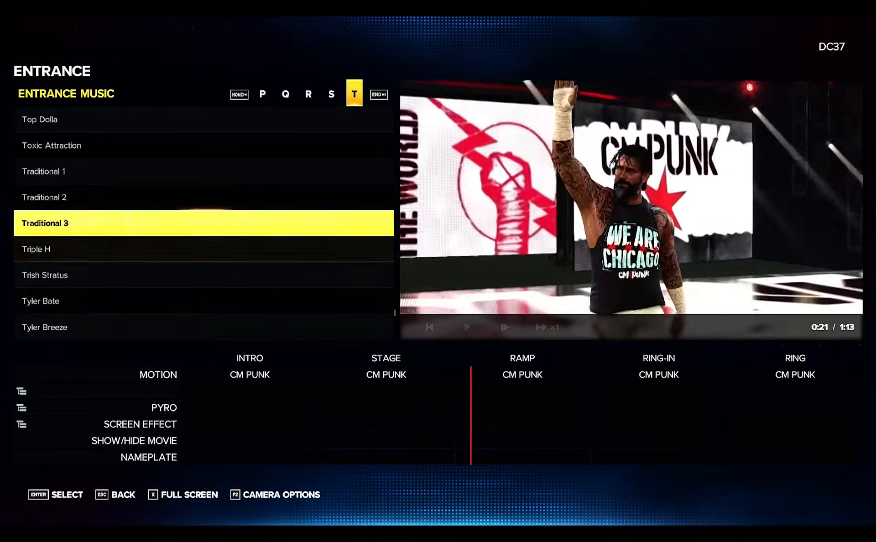
key(Up)
key(Up)
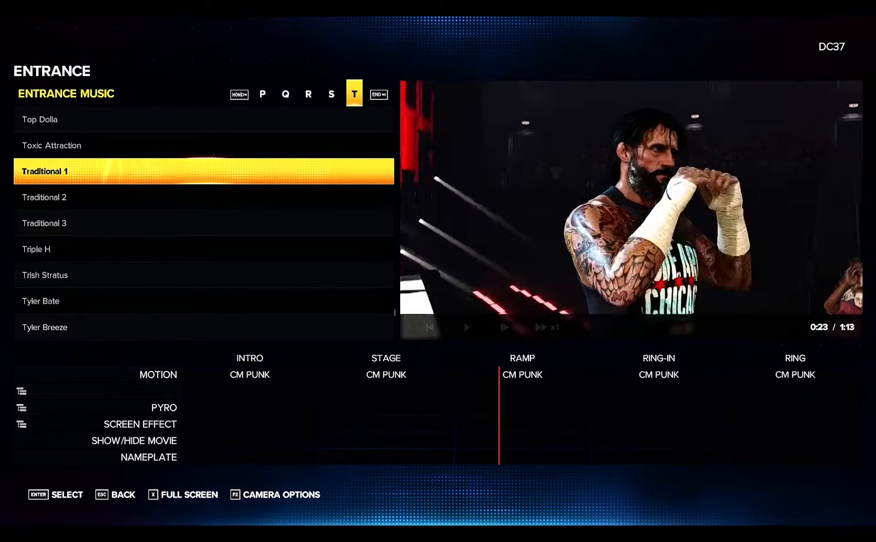
key(Left)
key(Down)
key(Down)
key(Down)
key(Down)
key(Down)
key(Down)
key(Down)
key(Down)
key(Down)
key(Down)
key(Down)
key(Down)
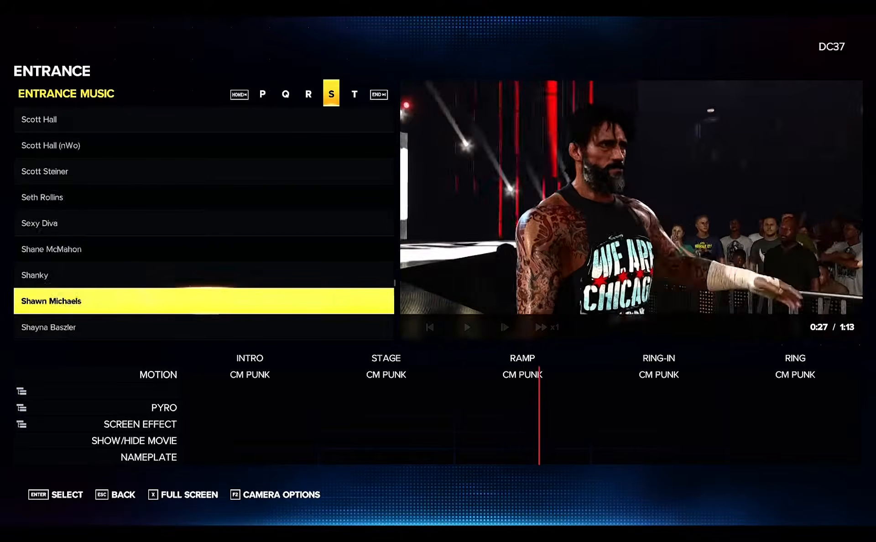
key(Down)
key(Down)
key(Down)
key(Down)
key(Down)
key(Down)
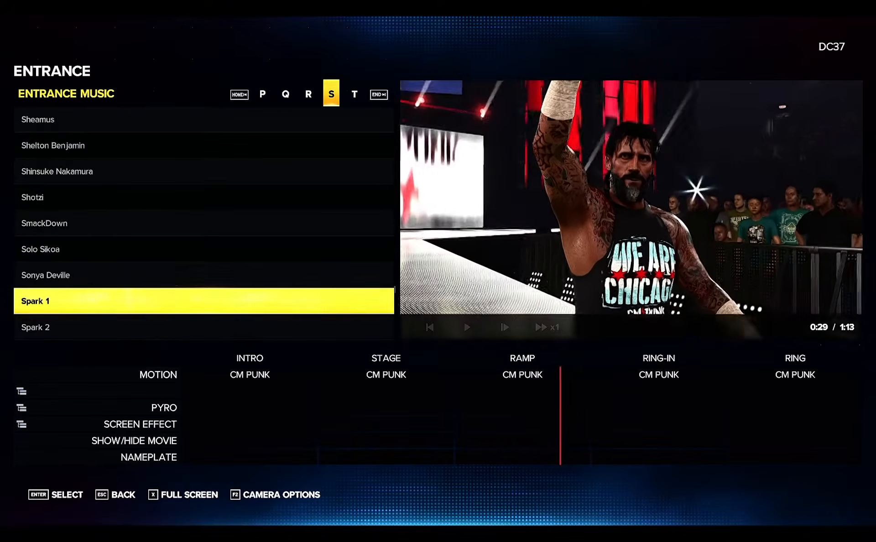
key(Down)
key(Down)
key(Down)
key(Down)
key(Return)
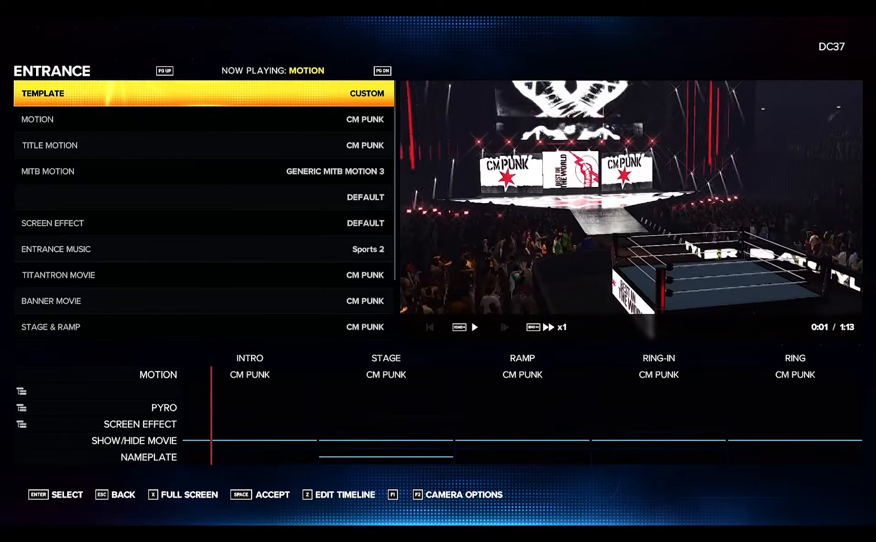
- Set CM Punk's entrance motion to Smoothshot
key(Down)
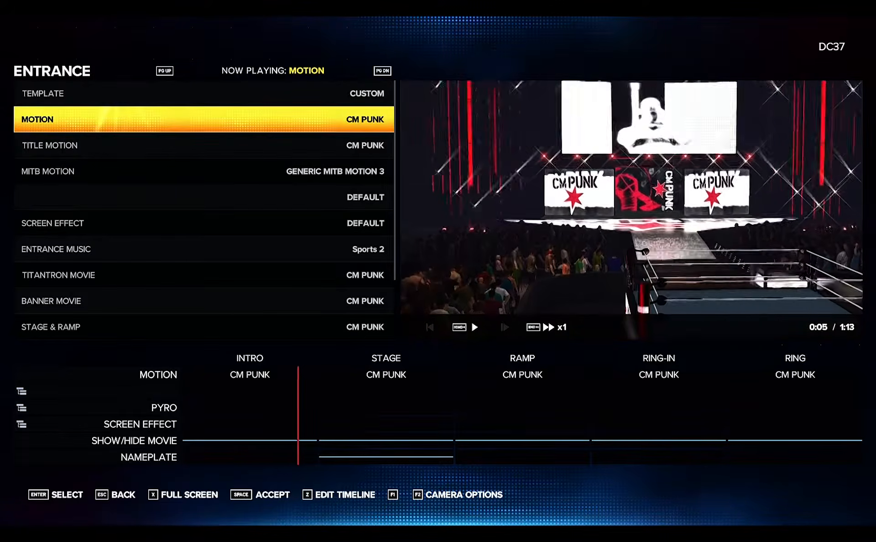
key(Return)
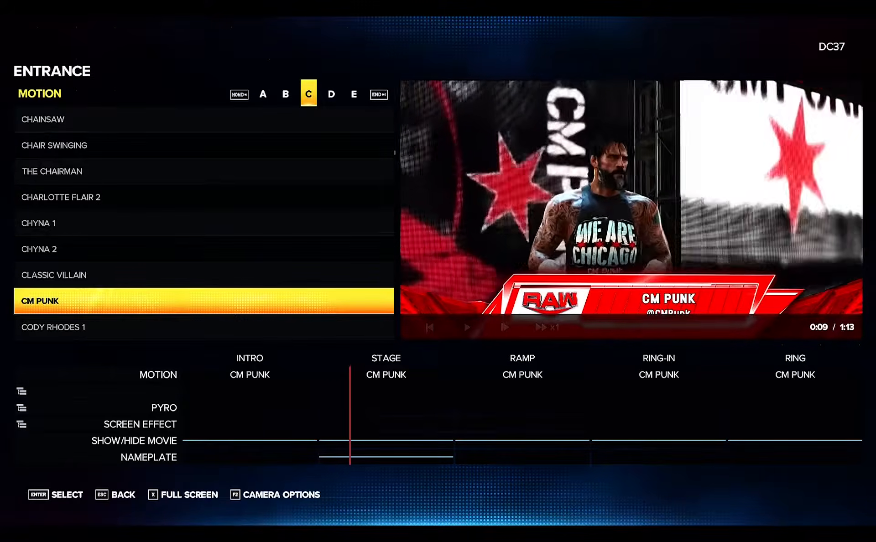
key(End)
key(End)
key(End)
key(End)
key(End)
key(End)
key(End)
key(End)
key(End)
key(End)
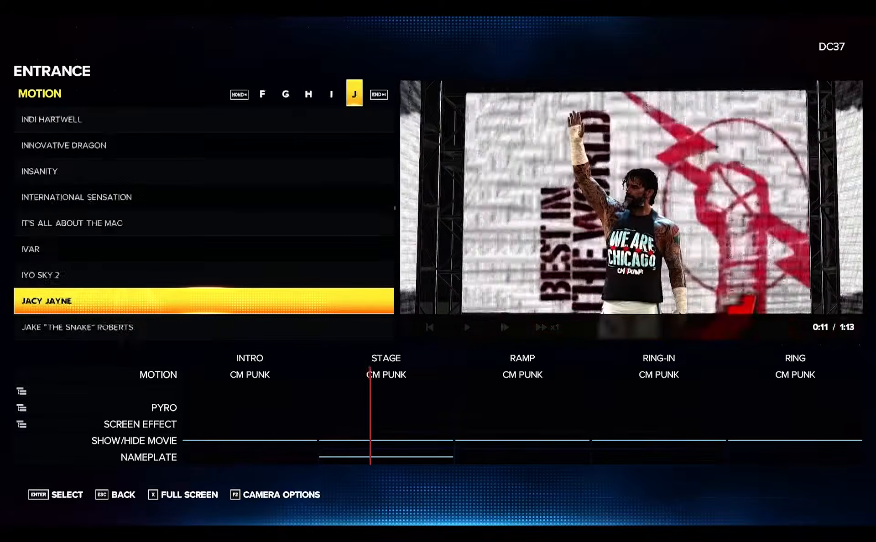
key(End)
key(End)
key(End)
key(End)
key(End)
key(End)
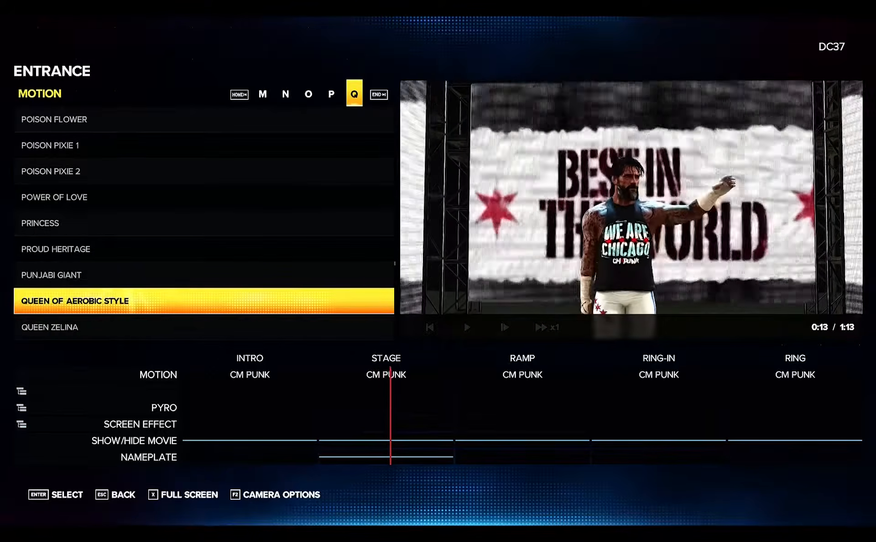
key(Down)
key(Down)
key(Down)
key(Down)
key(Down)
key(Down)
key(Down)
key(Down)
key(Down)
key(Down)
key(Down)
key(Down)
key(Down)
key(Down)
key(Down)
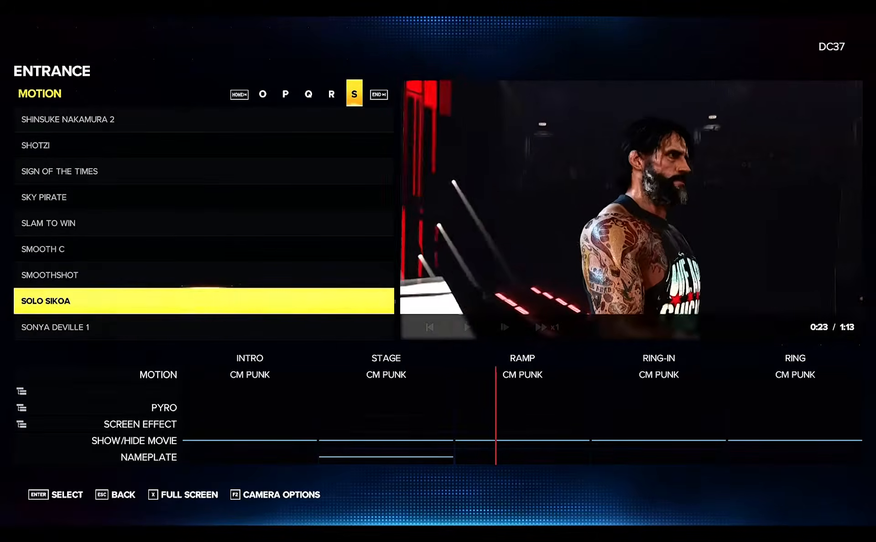
key(Up)
key(Return)
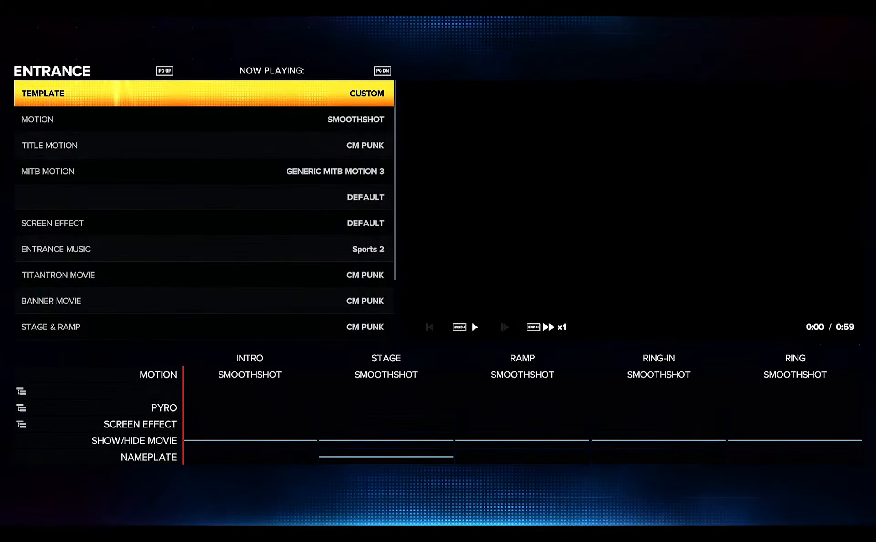
- Watch the entrance preview in full screen to examine CM Punk's attire, stage screens and nameplate
key(F1)
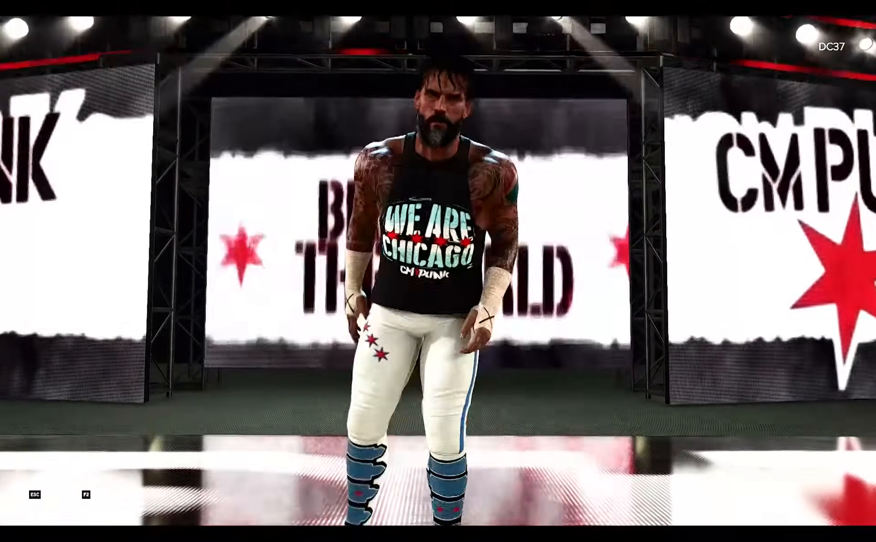
key(Escape)
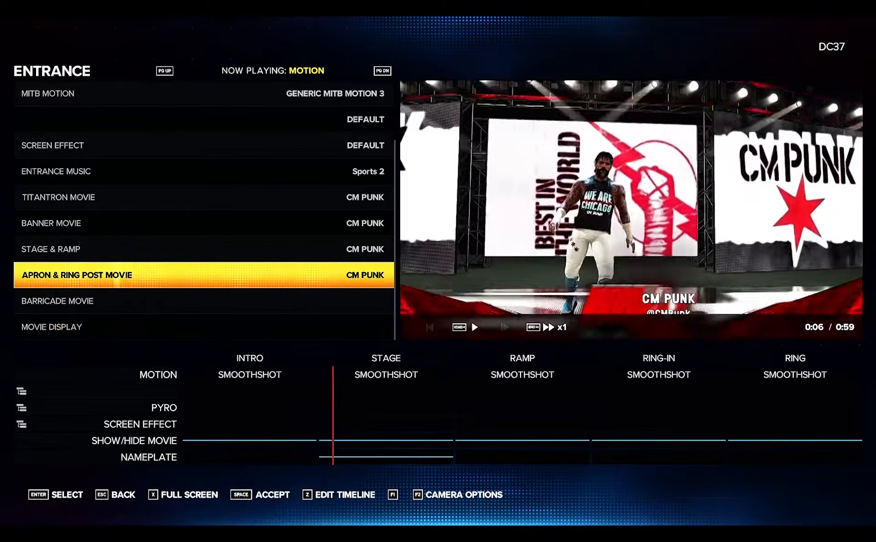
key(x)
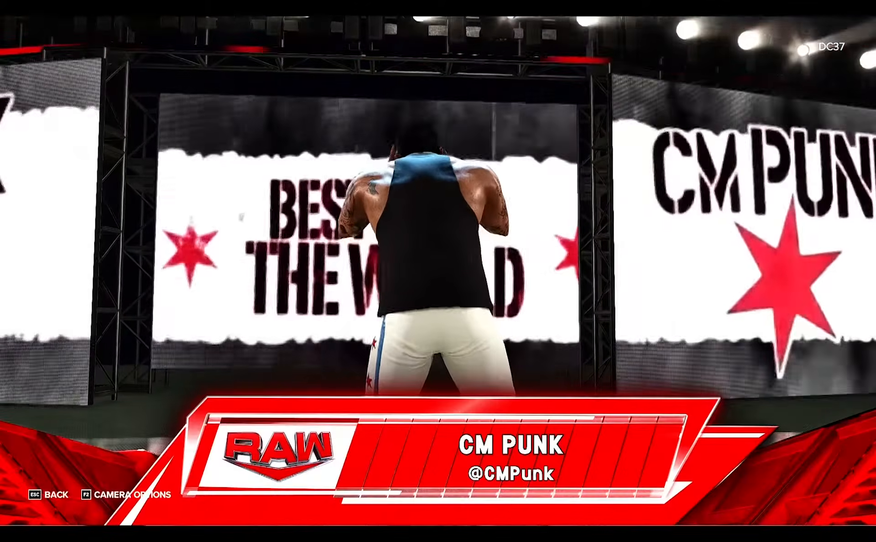
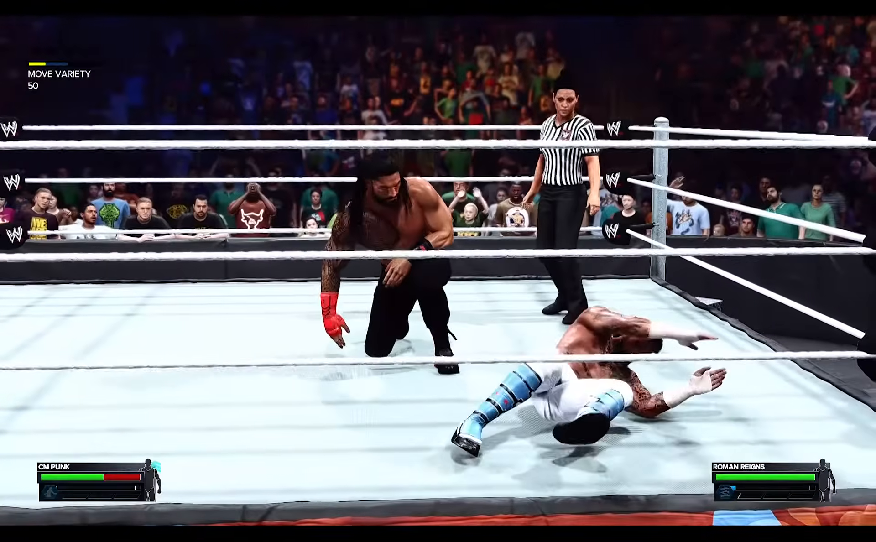
- Pause and resume the match against Roman Reigns, and kick out of his pin as CM Punk
key(Escape)
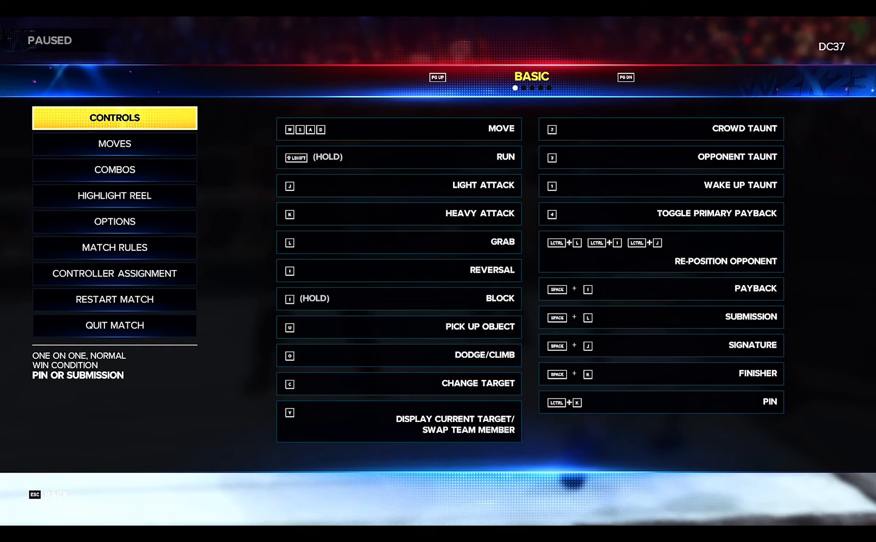
key(Escape)
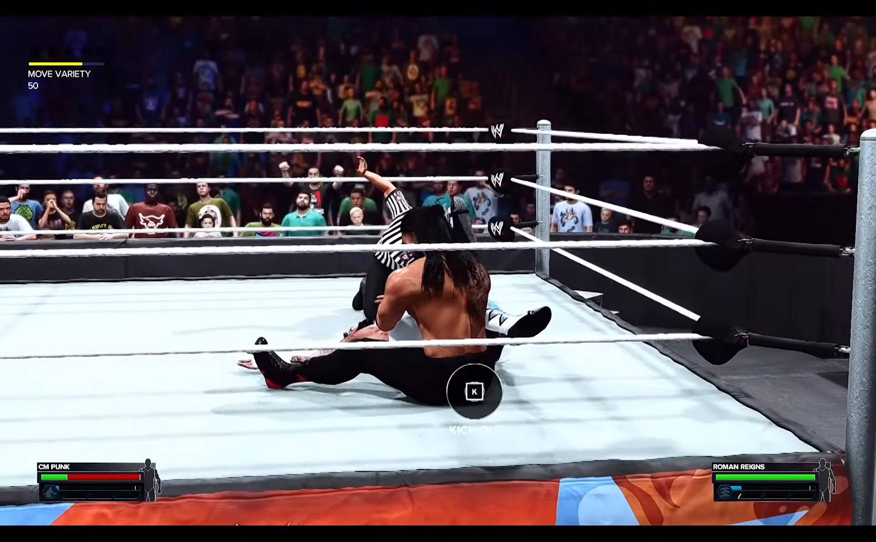
key(k)
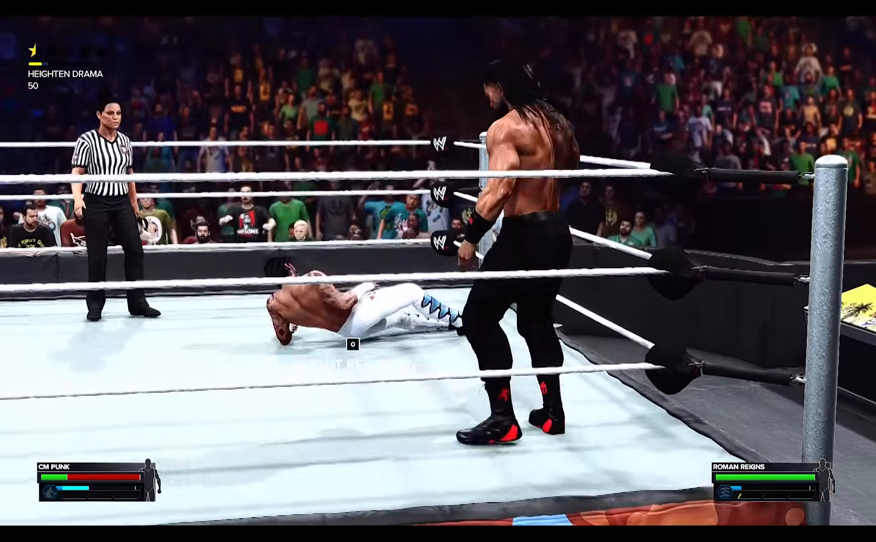
- Pause the match and view CM Punk's payback, signature and finisher moves
key(Escape)
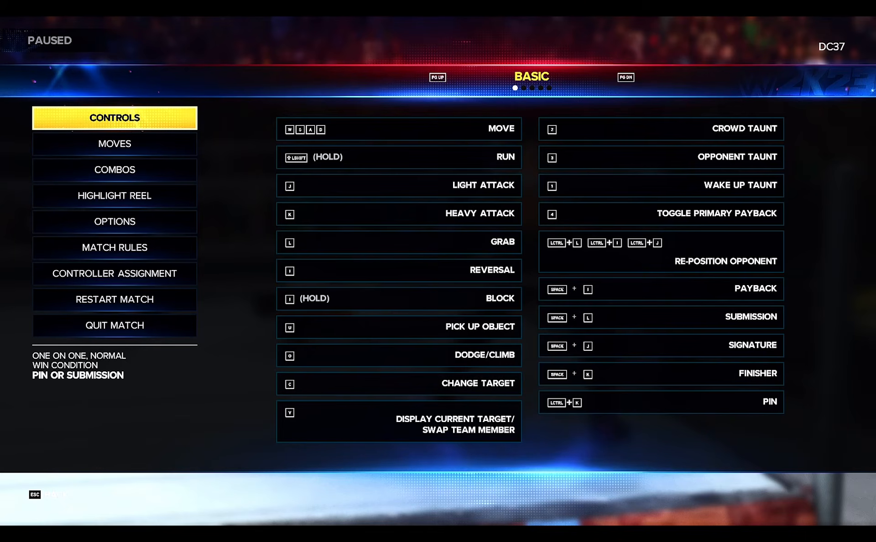
key(Down)
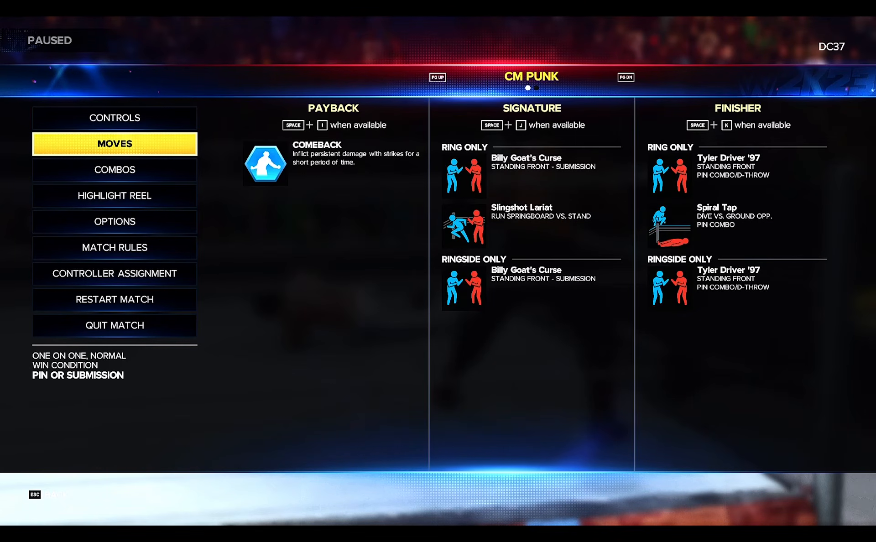